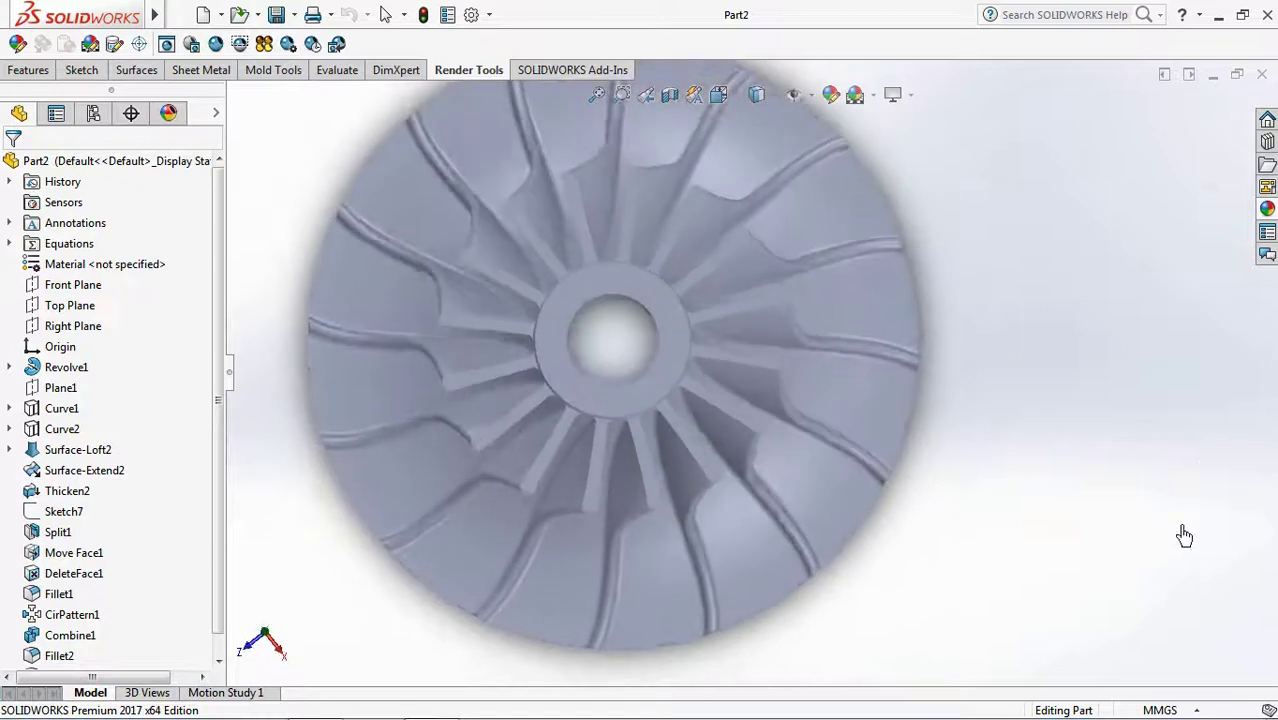
Orbit the finished impeller to view it from the side, then return to isometric
mouse_move(1184, 536)
middle_down()
mouse_move(1178, 259)
mouse_move(1181, 240)
mouse_move(1226, 240)
middle_up()
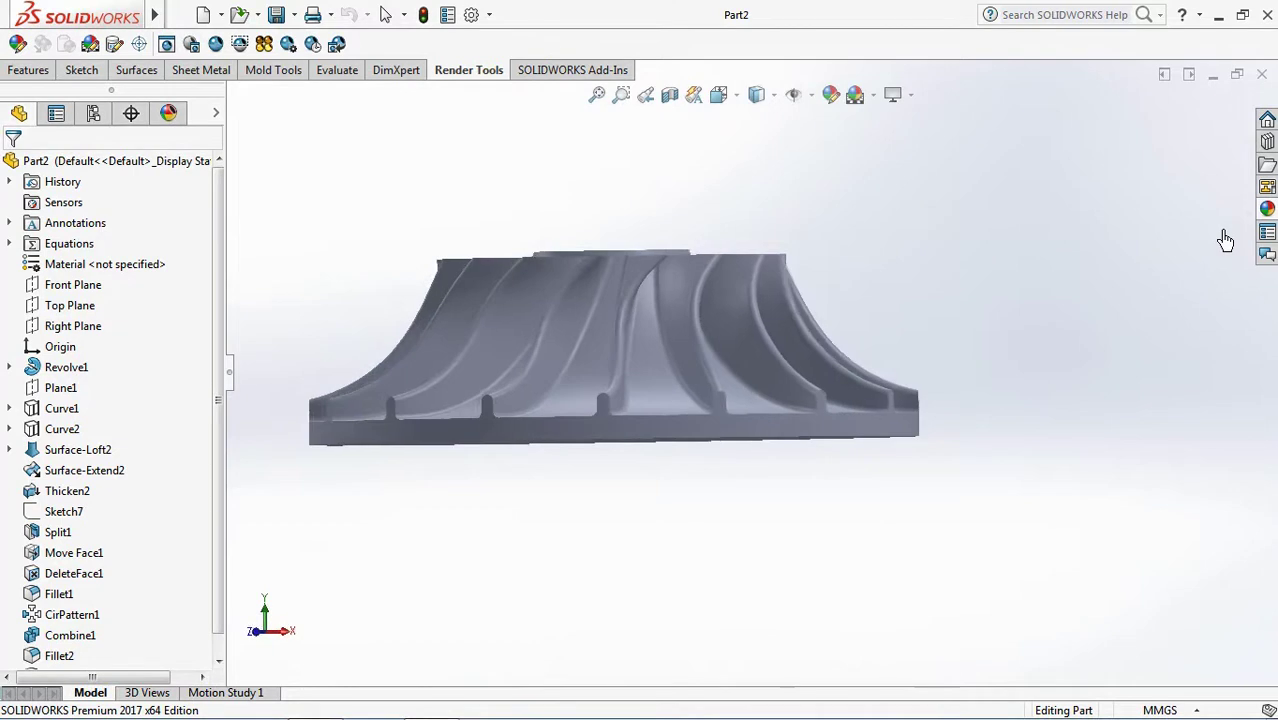
key(ctrl+7)
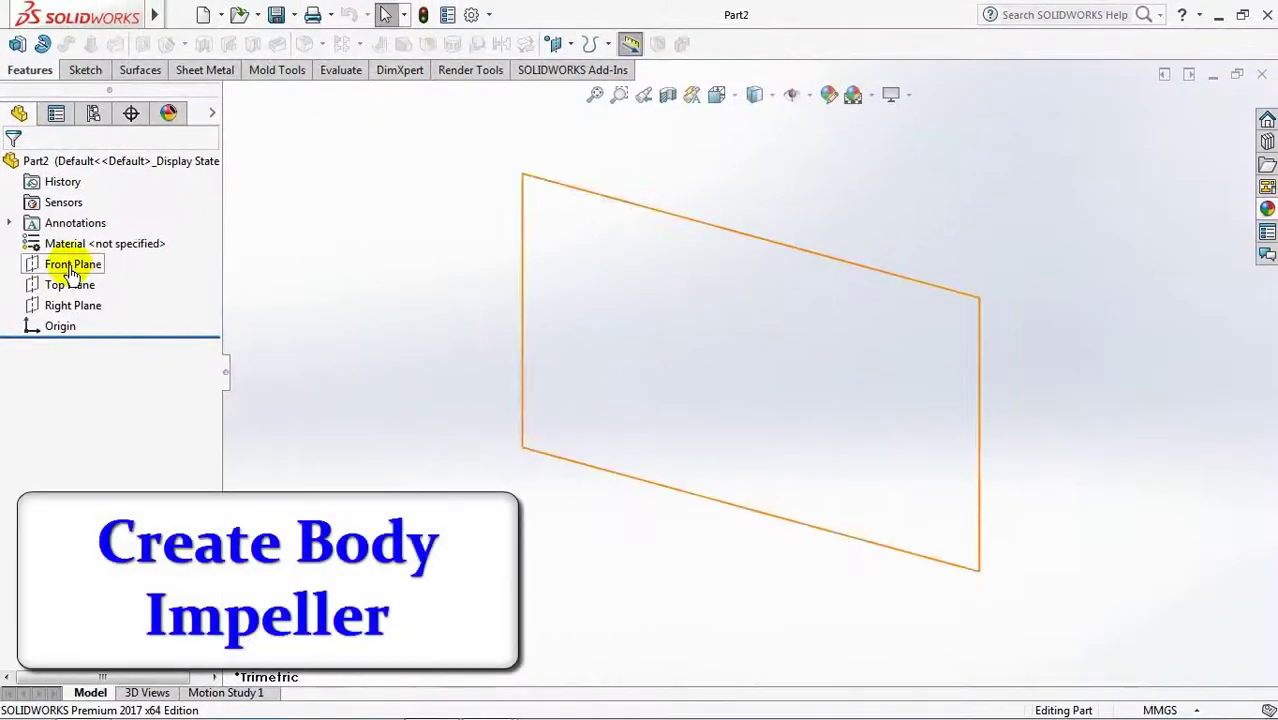
Start a Front Plane sketch with a vertical centerline rising from the origin
click(72, 270)
click(42, 44)
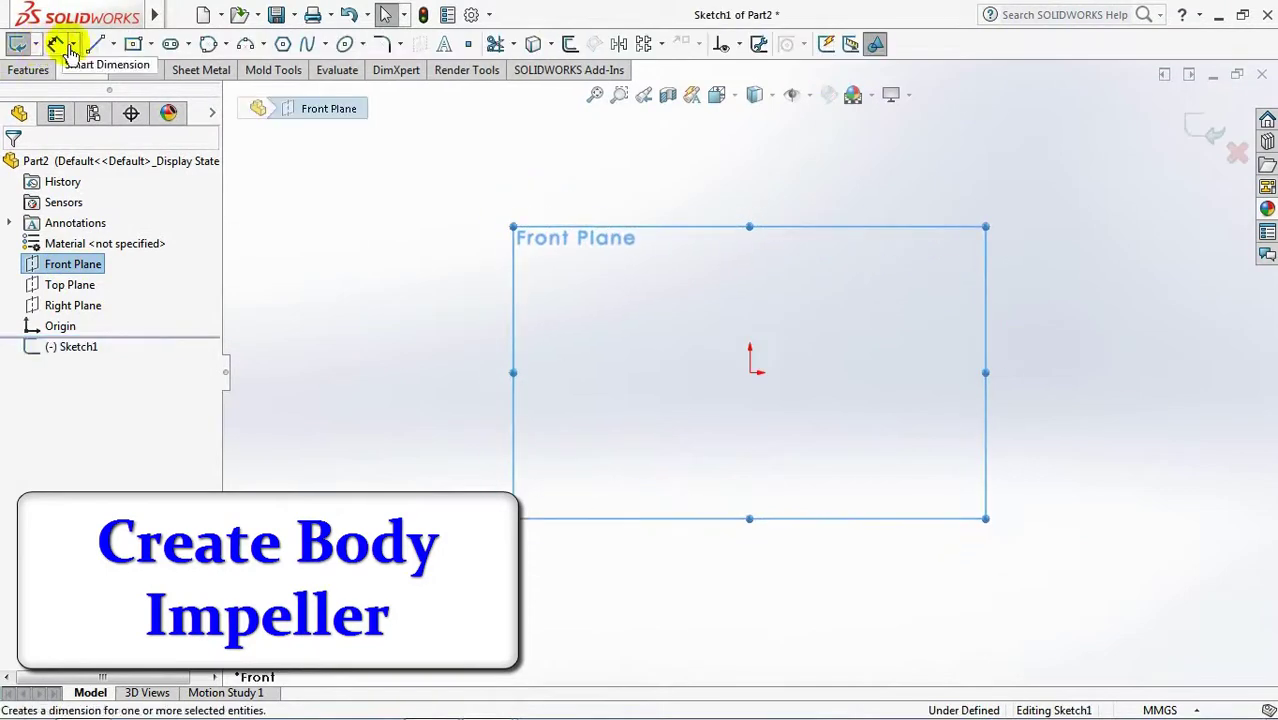
click(113, 44)
click(140, 90)
drag(749, 372, 745, 280)
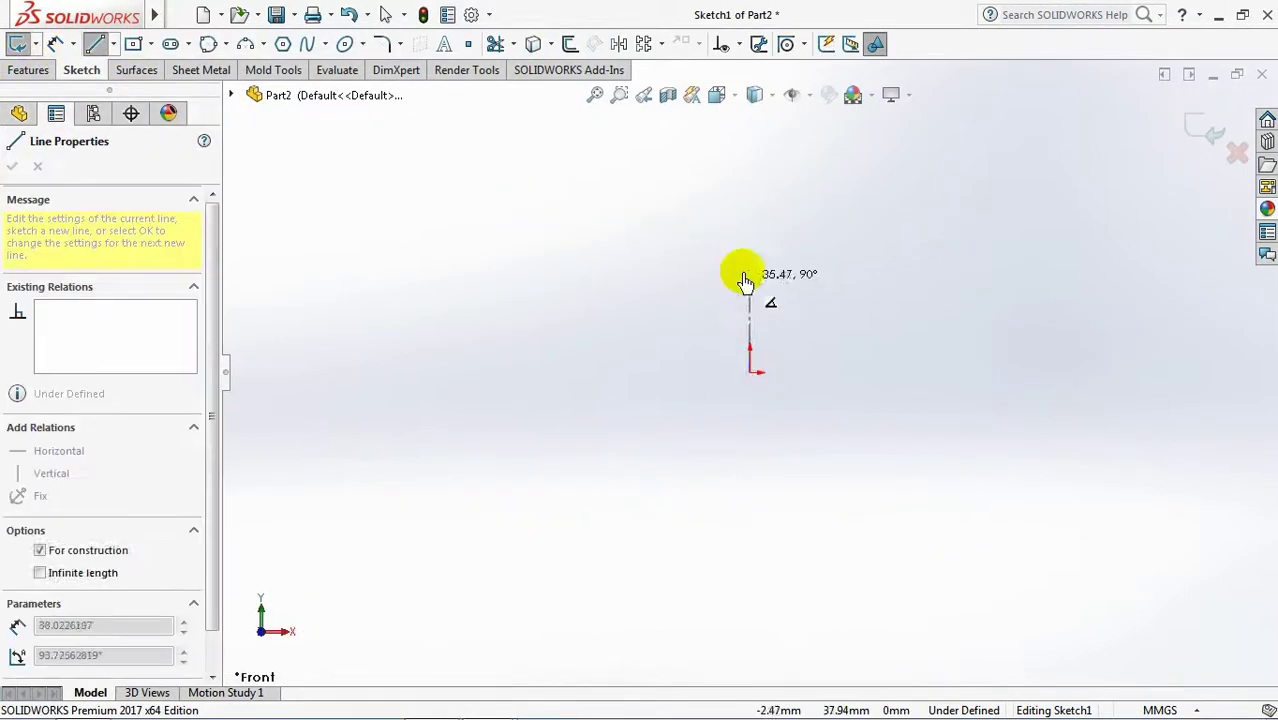
click(751, 256)
right_click(753, 262)
click(910, 267)
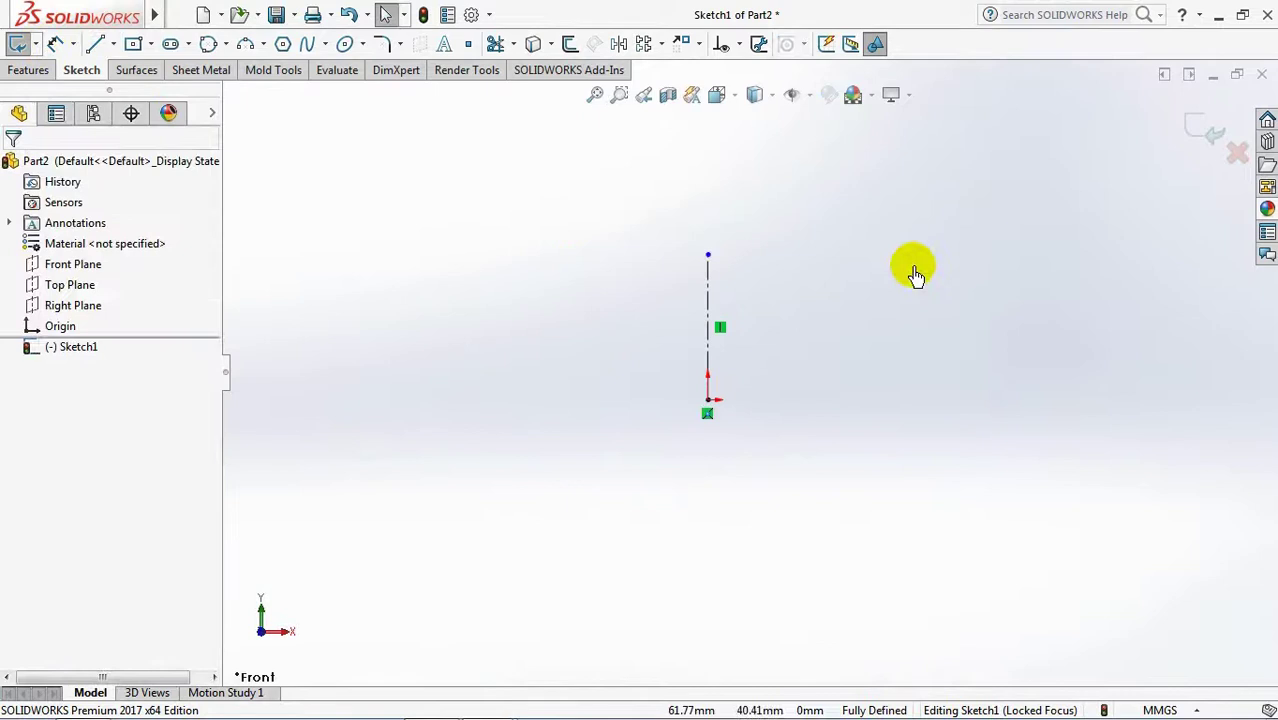
Draw the profile's left vertical, bottom, short right and short top lines
click(95, 50)
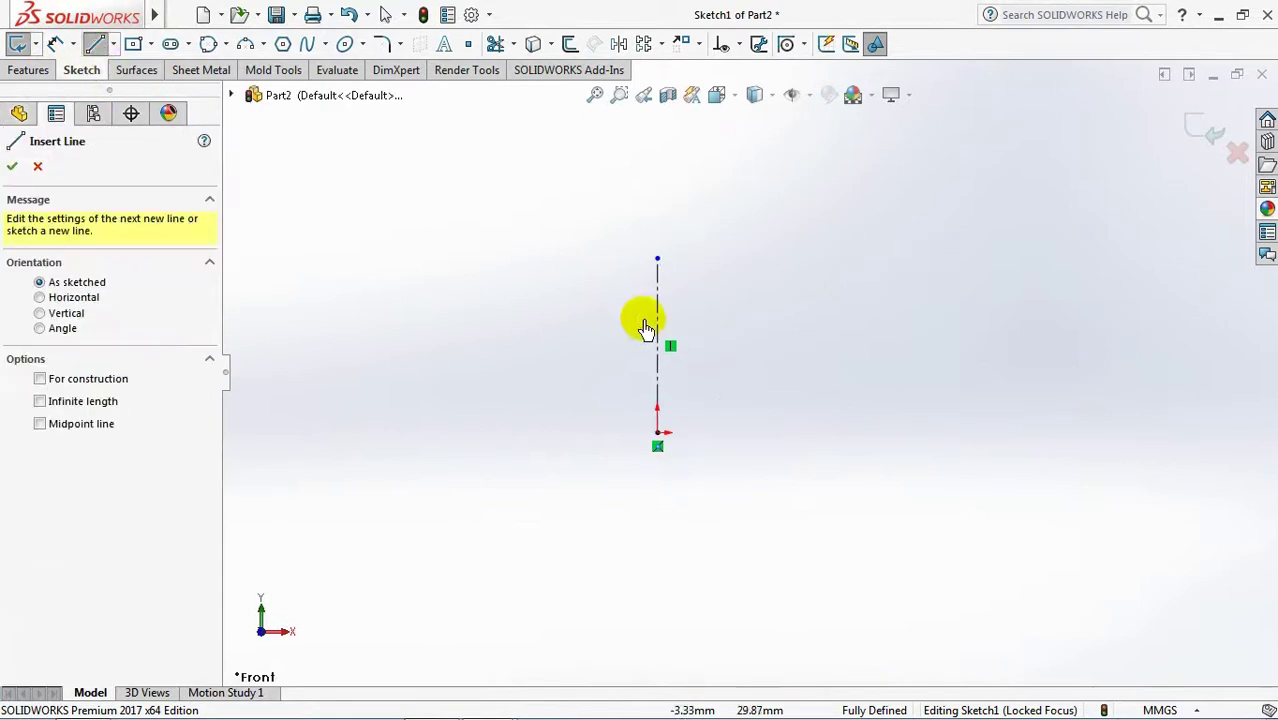
click(699, 261)
click(701, 434)
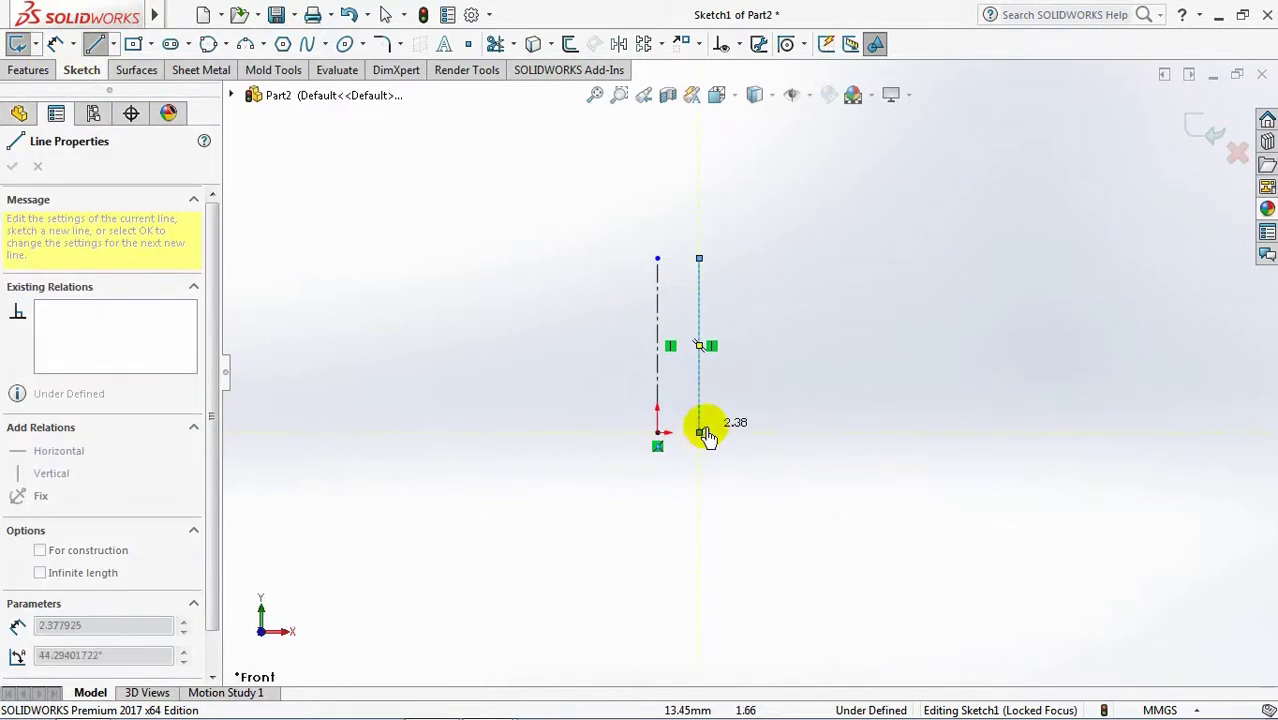
click(842, 433)
right_click(842, 405)
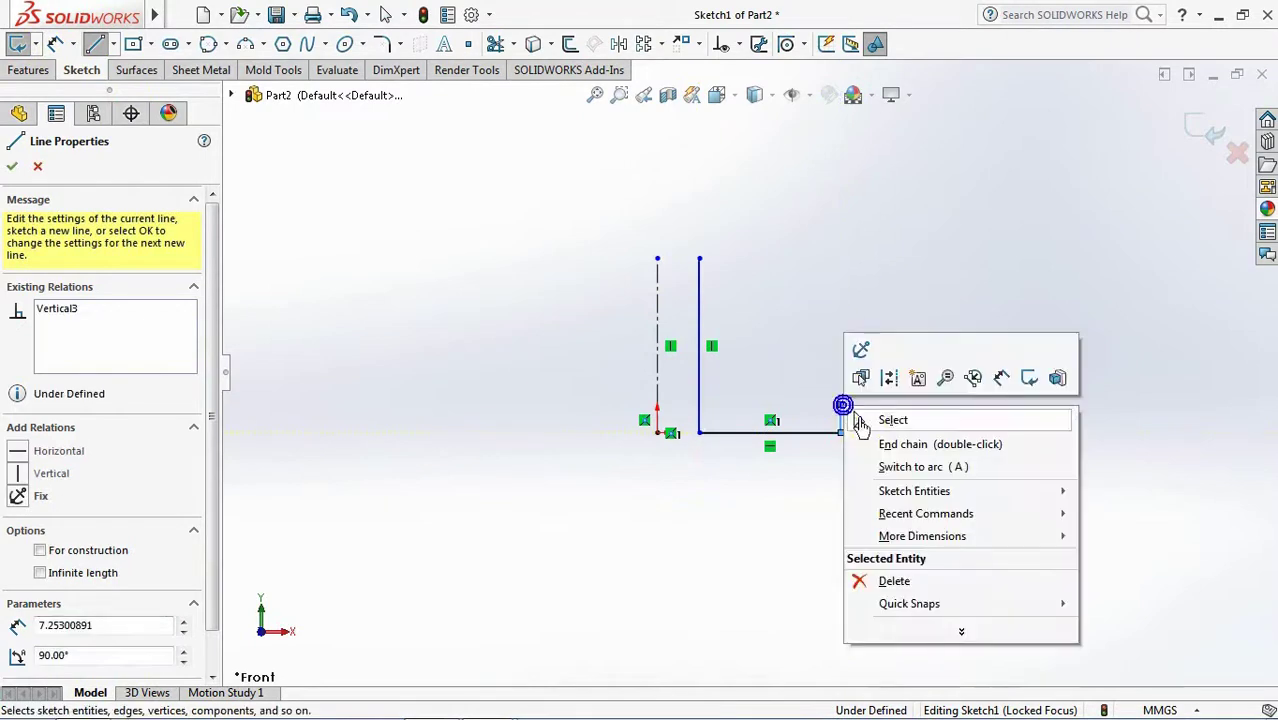
click(855, 417)
key(l)
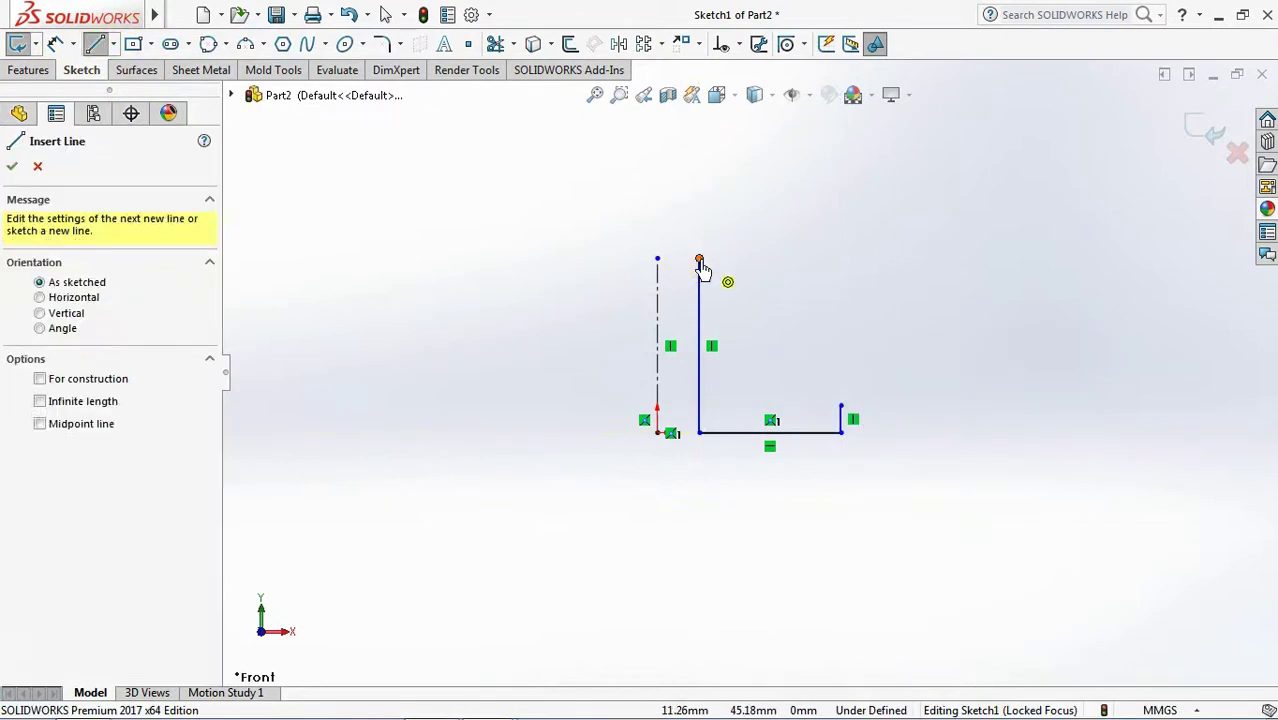
click(699, 261)
right_click(737, 266)
click(757, 274)
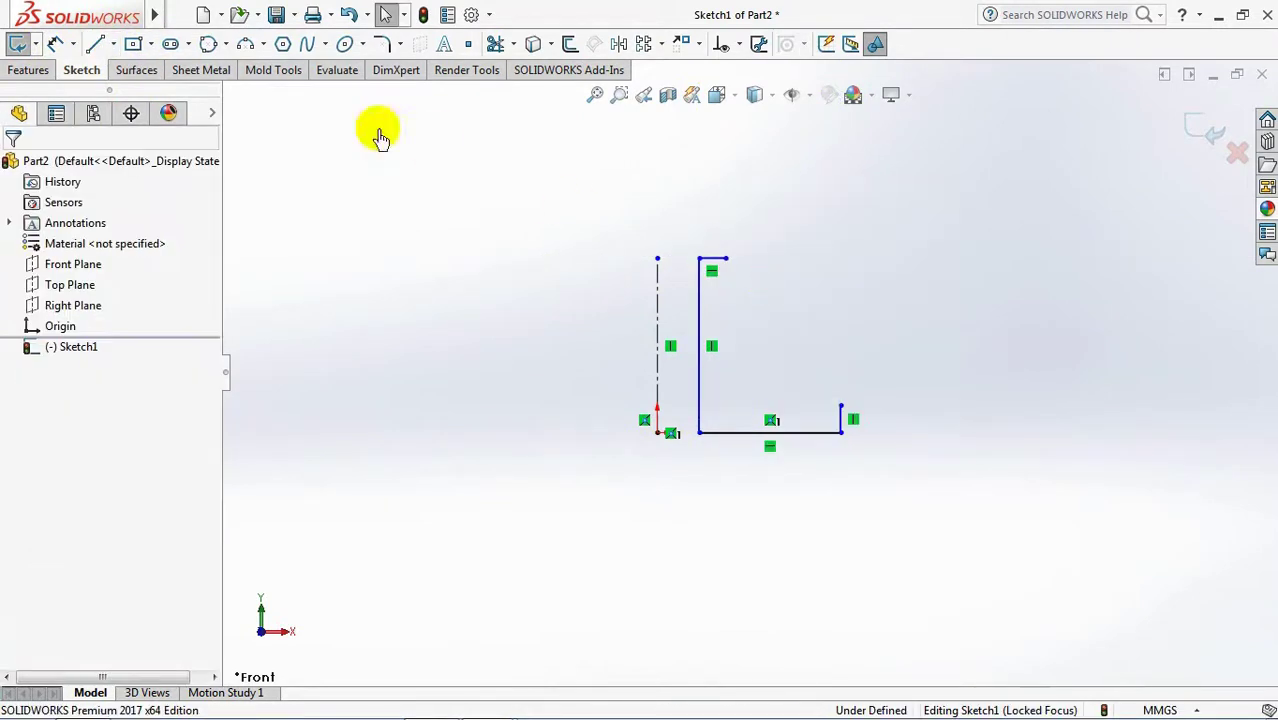
Close the hub profile with a three-point arc on its right side
click(244, 45)
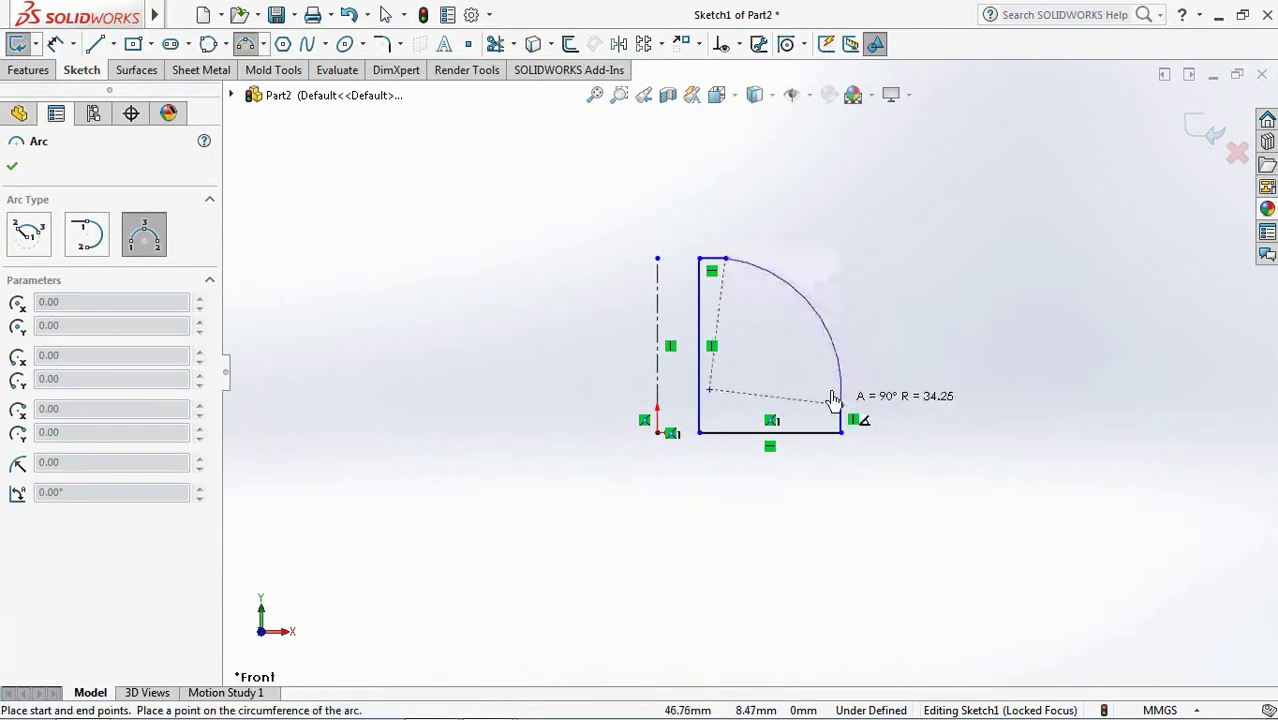
click(785, 379)
right_click(790, 380)
click(822, 381)
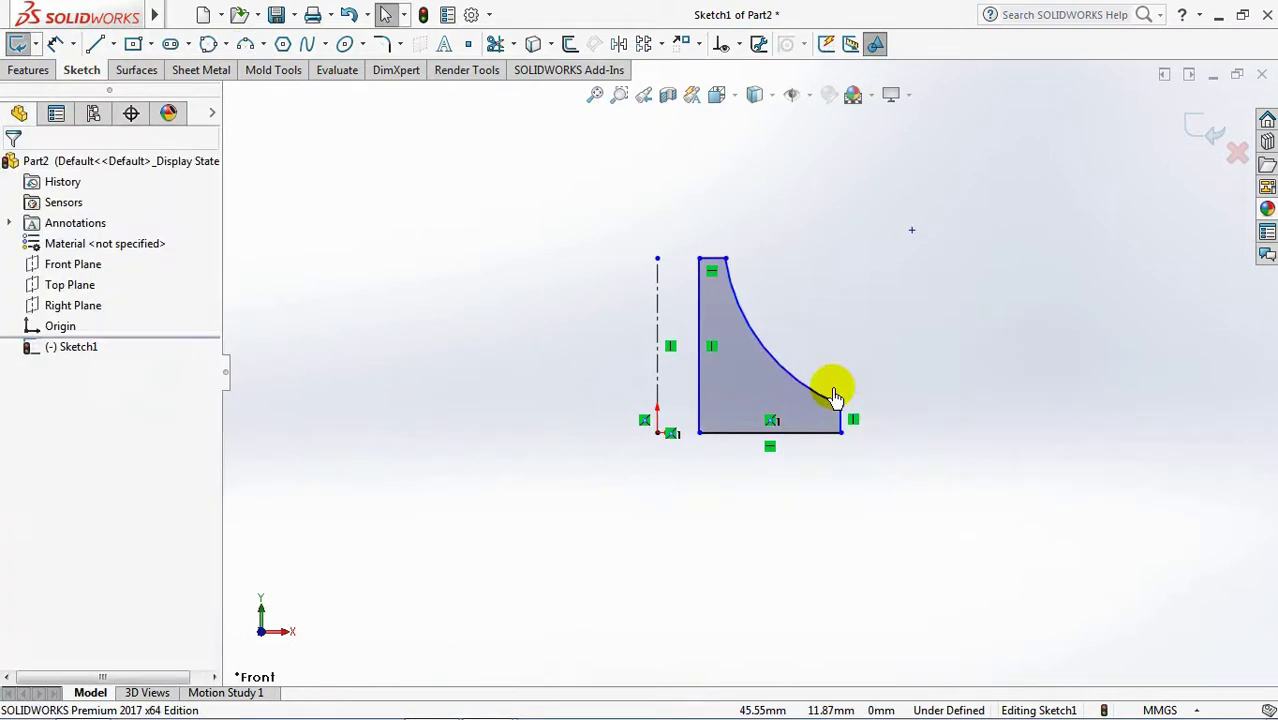
Dimension the 8 mm centerline offset, 53 mm overall width and 13.5 mm top width
click(699, 410)
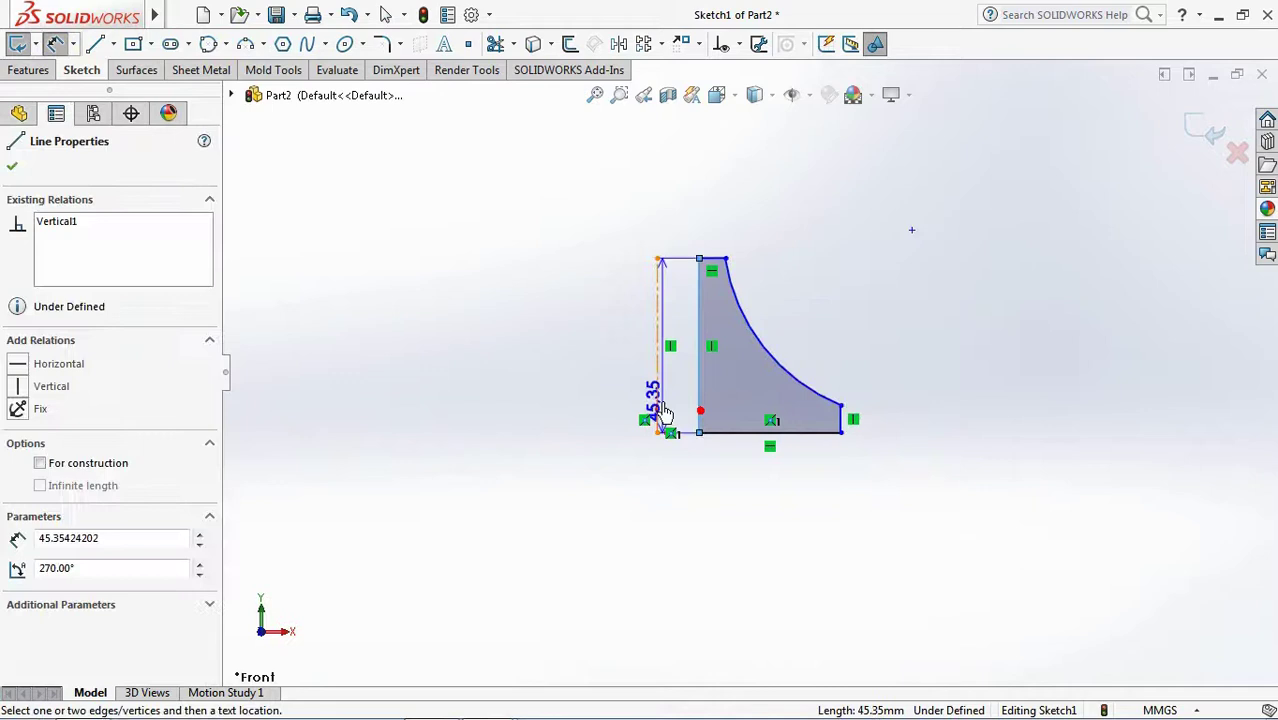
click(657, 400)
click(676, 490)
text(8)
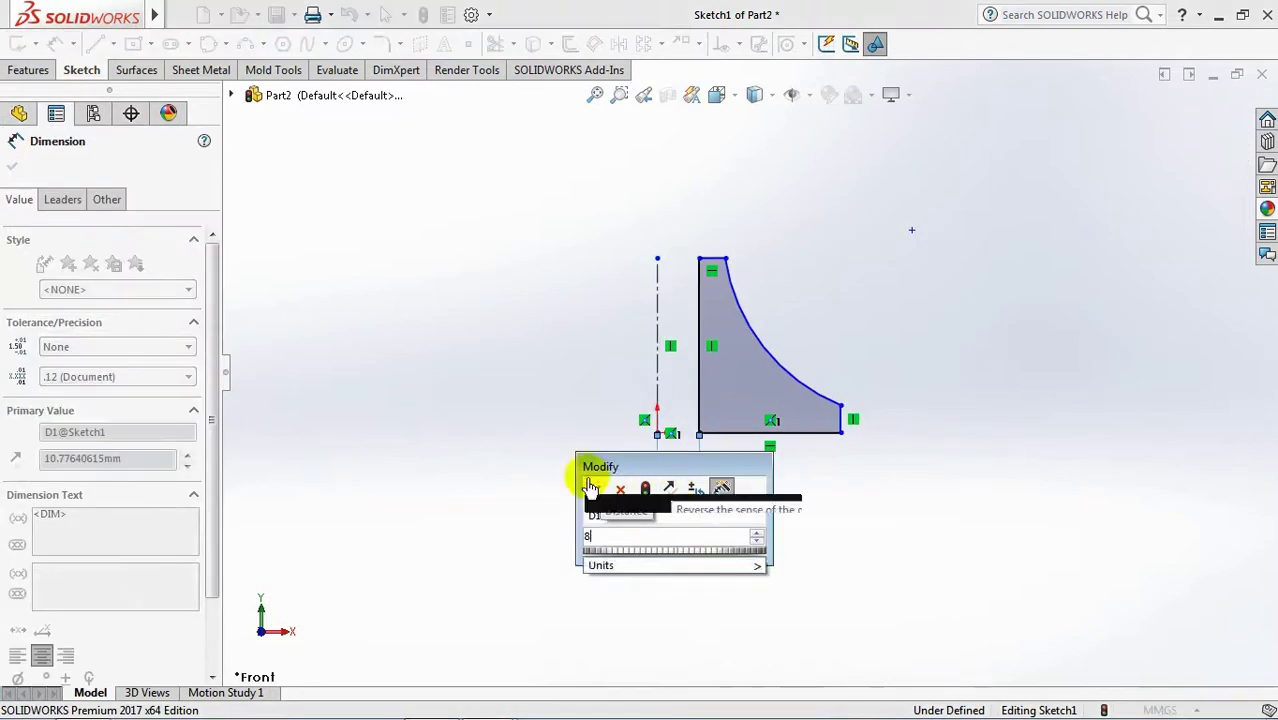
click(594, 489)
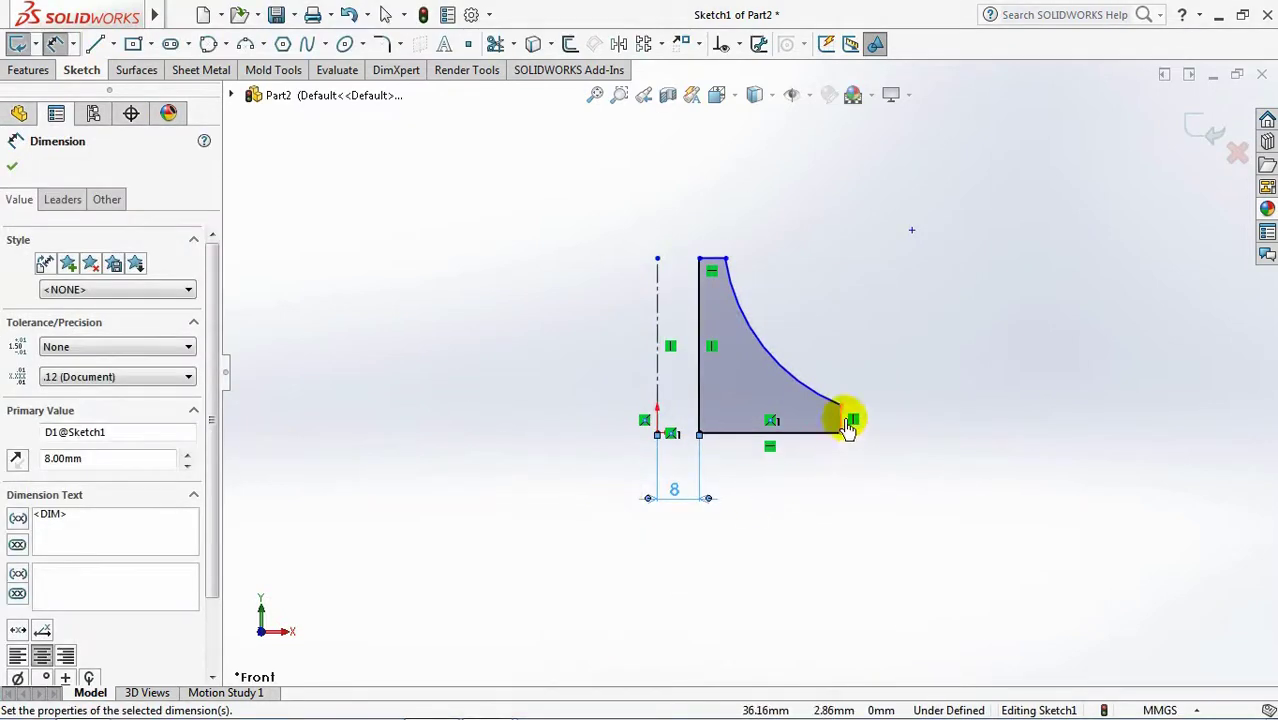
click(848, 427)
click(659, 425)
click(745, 505)
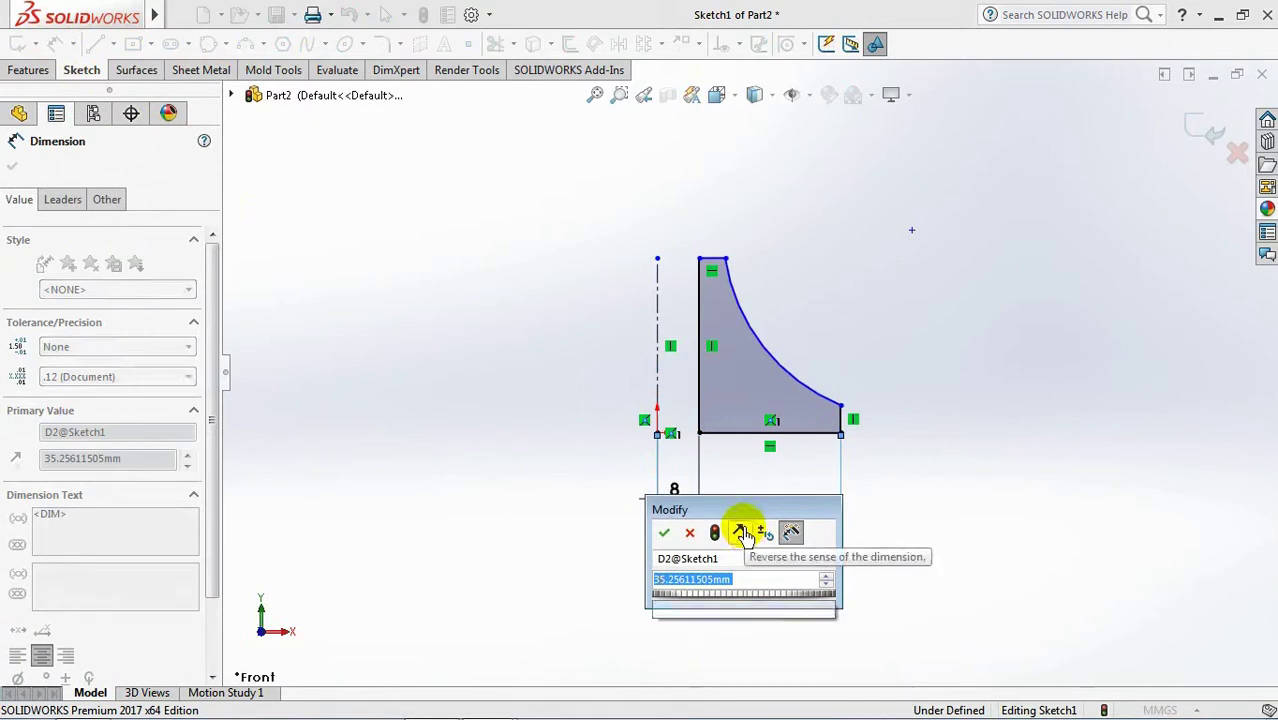
text(53)
click(664, 532)
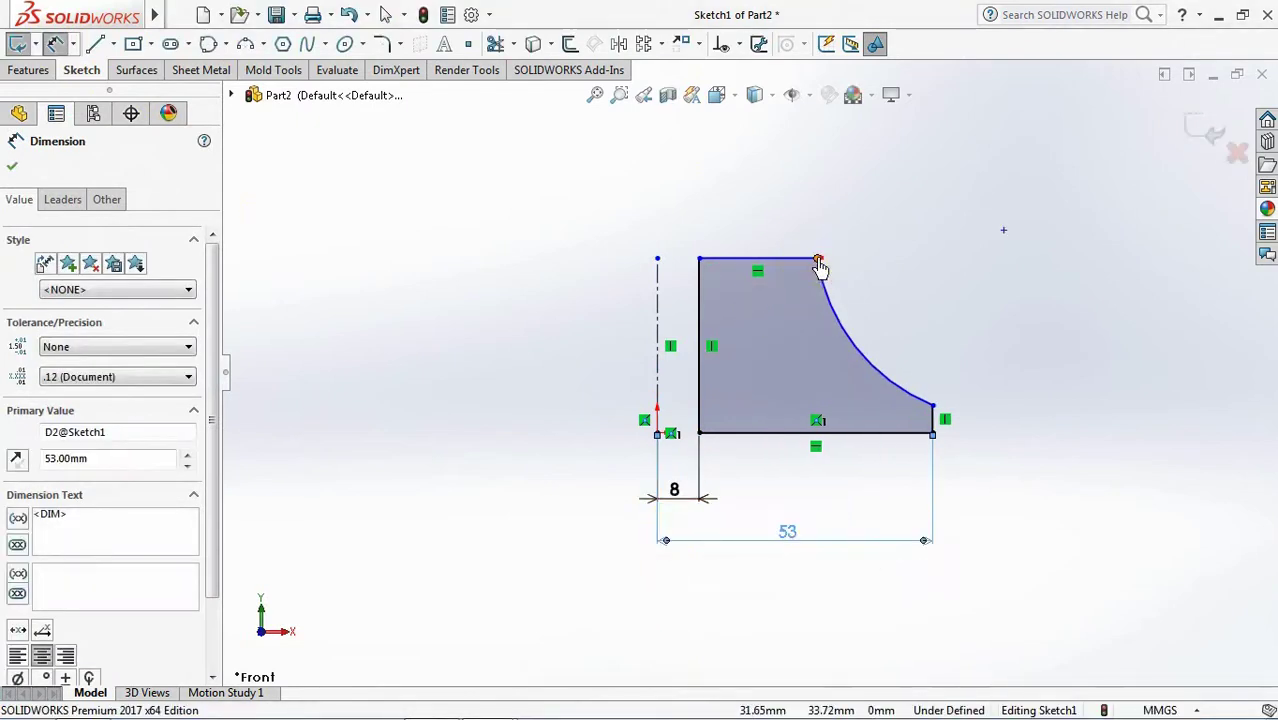
click(818, 262)
click(741, 206)
text(13.5)
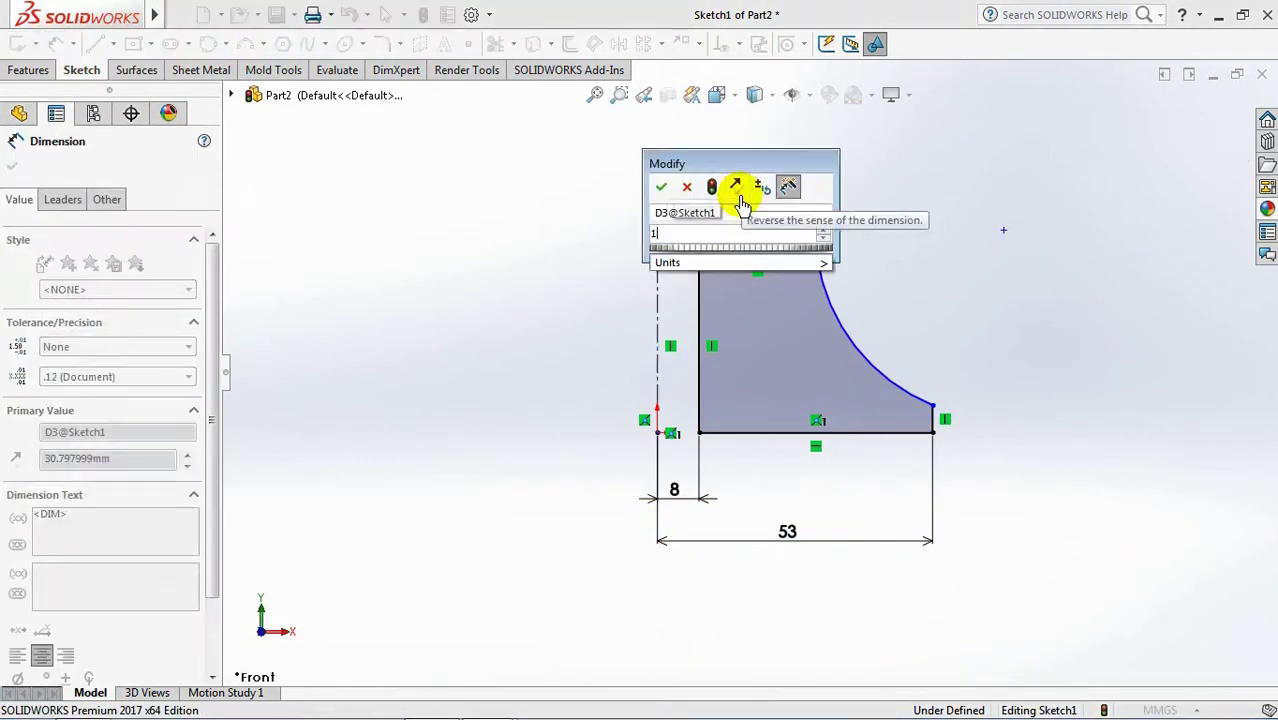
click(661, 187)
click(532, 205)
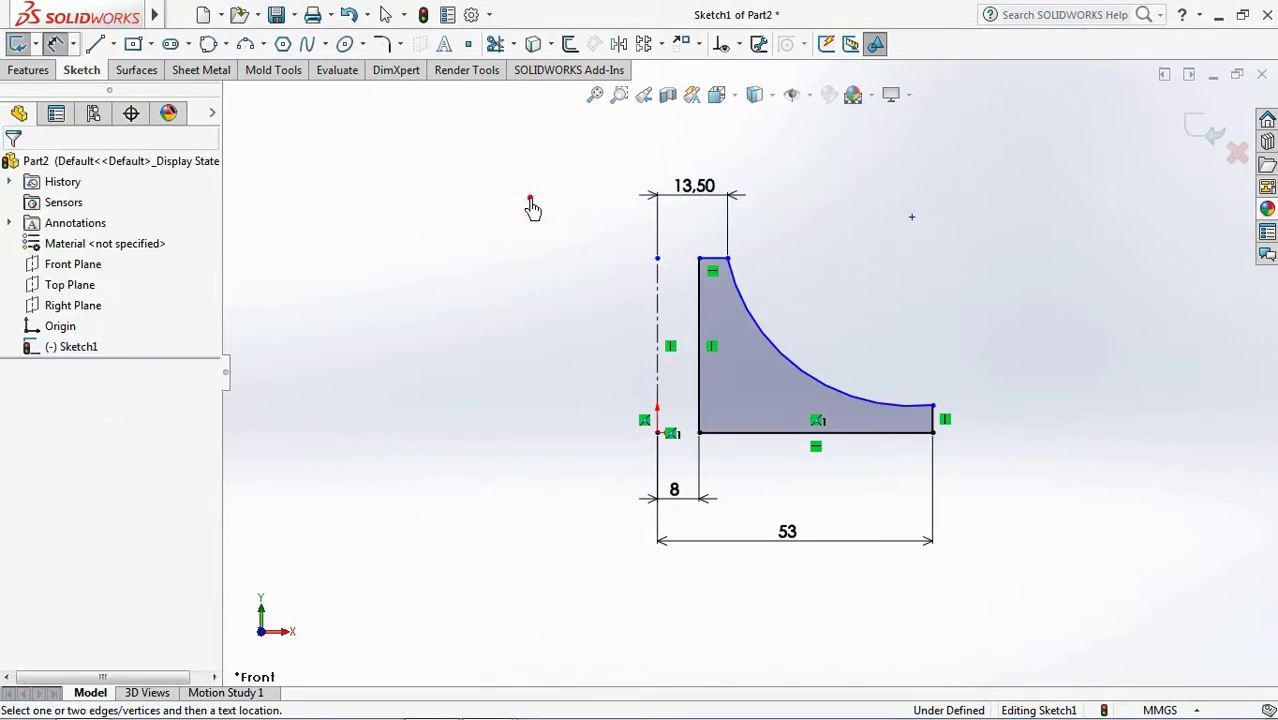
Add the 33 mm height, R40 arc radius and 4 mm right-end height
click(695, 302)
click(599, 350)
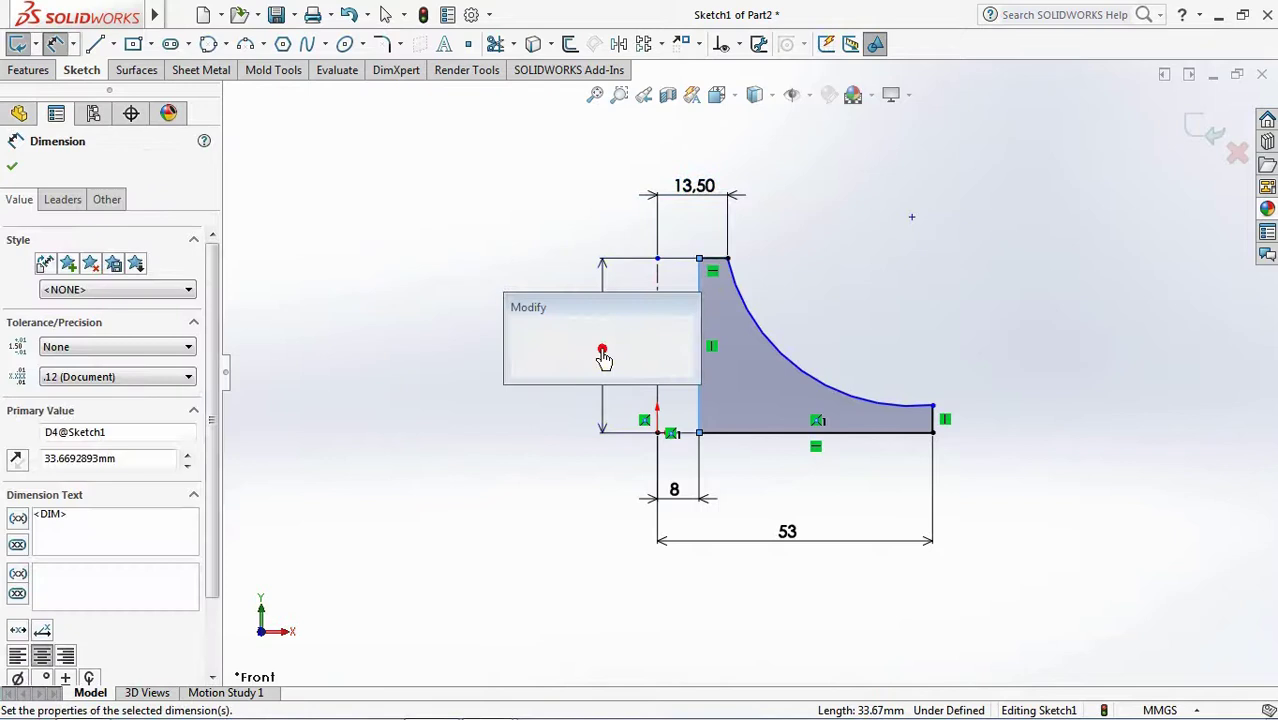
text(33)
click(523, 341)
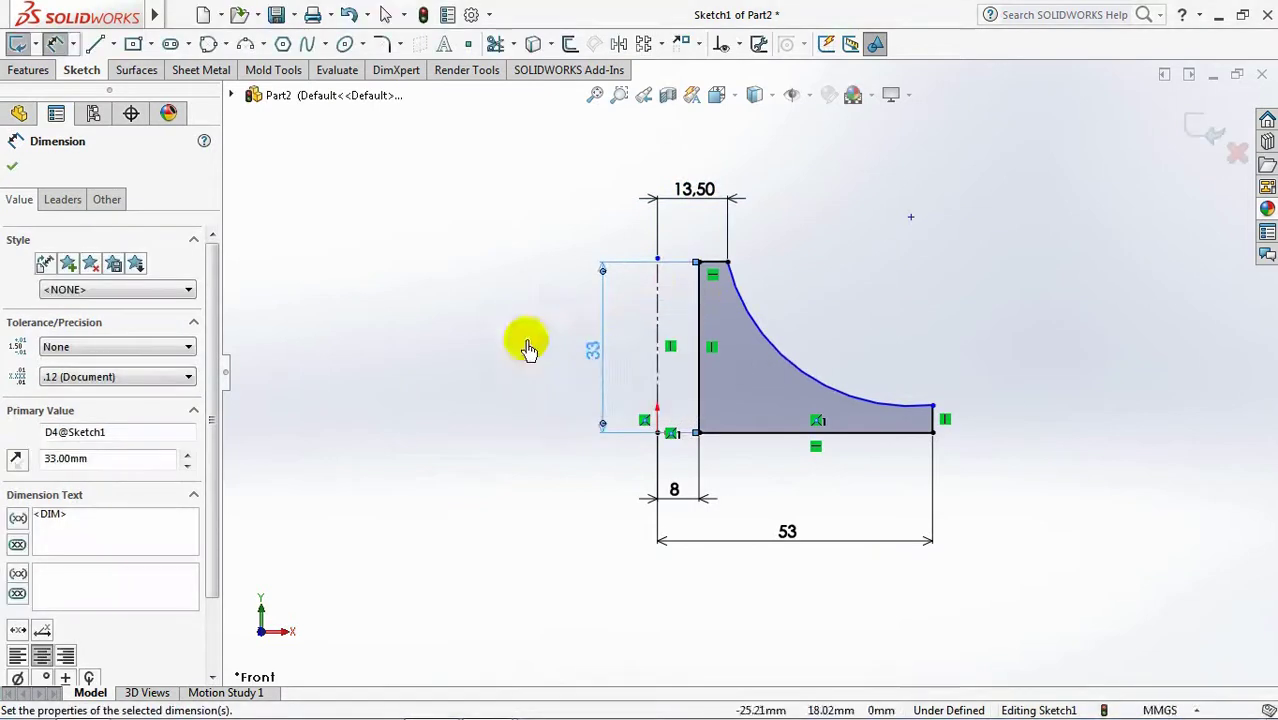
click(766, 366)
click(849, 297)
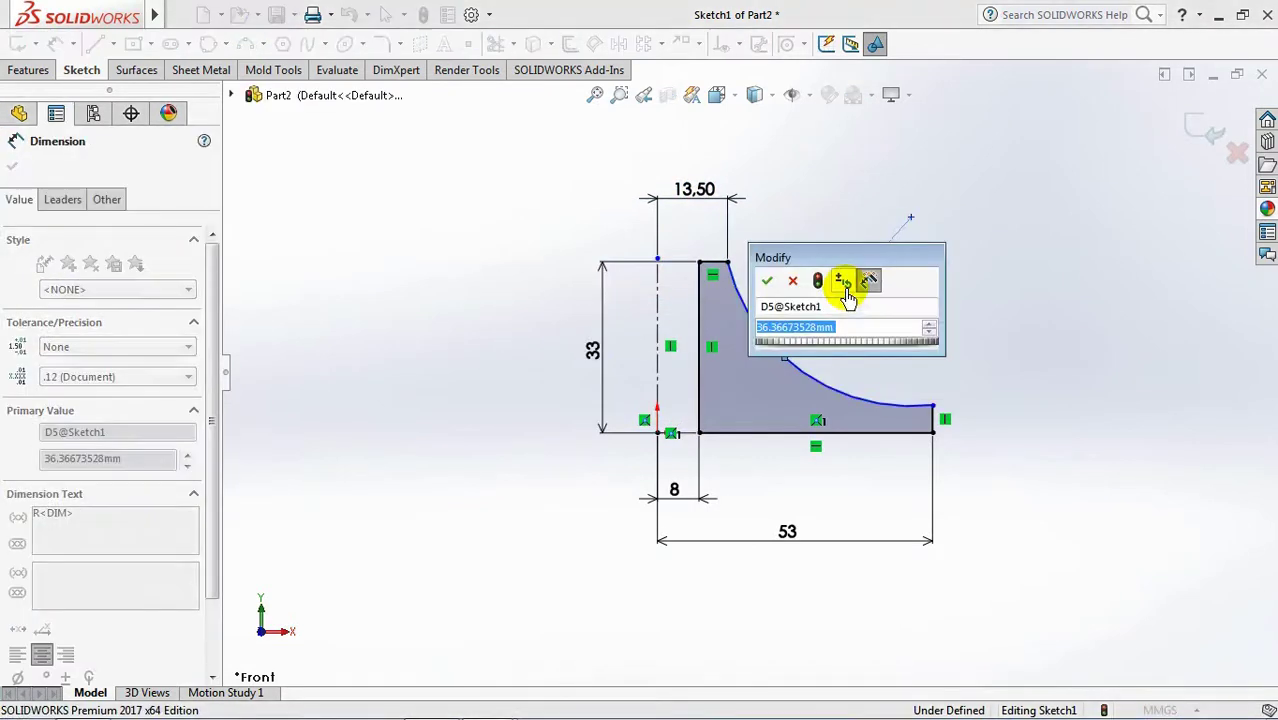
text(40)
click(767, 280)
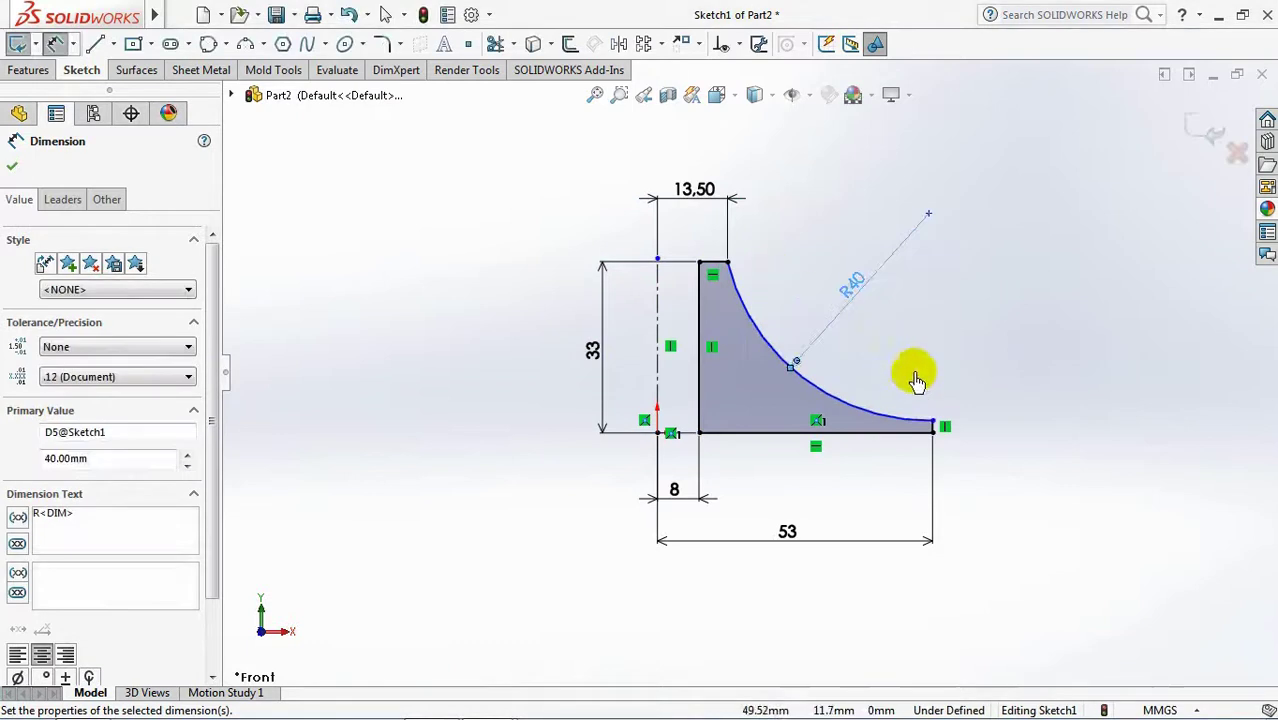
scroll(918, 388, down, 1)
click(922, 448)
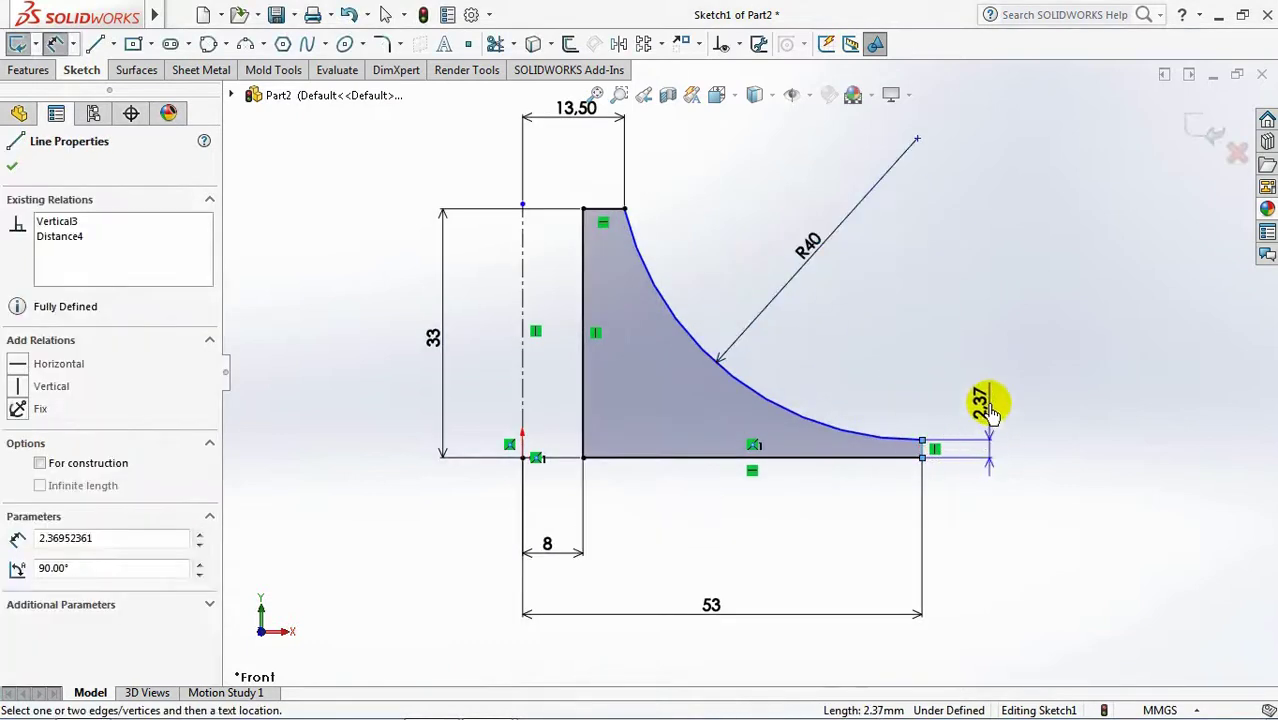
click(989, 405)
text(4)
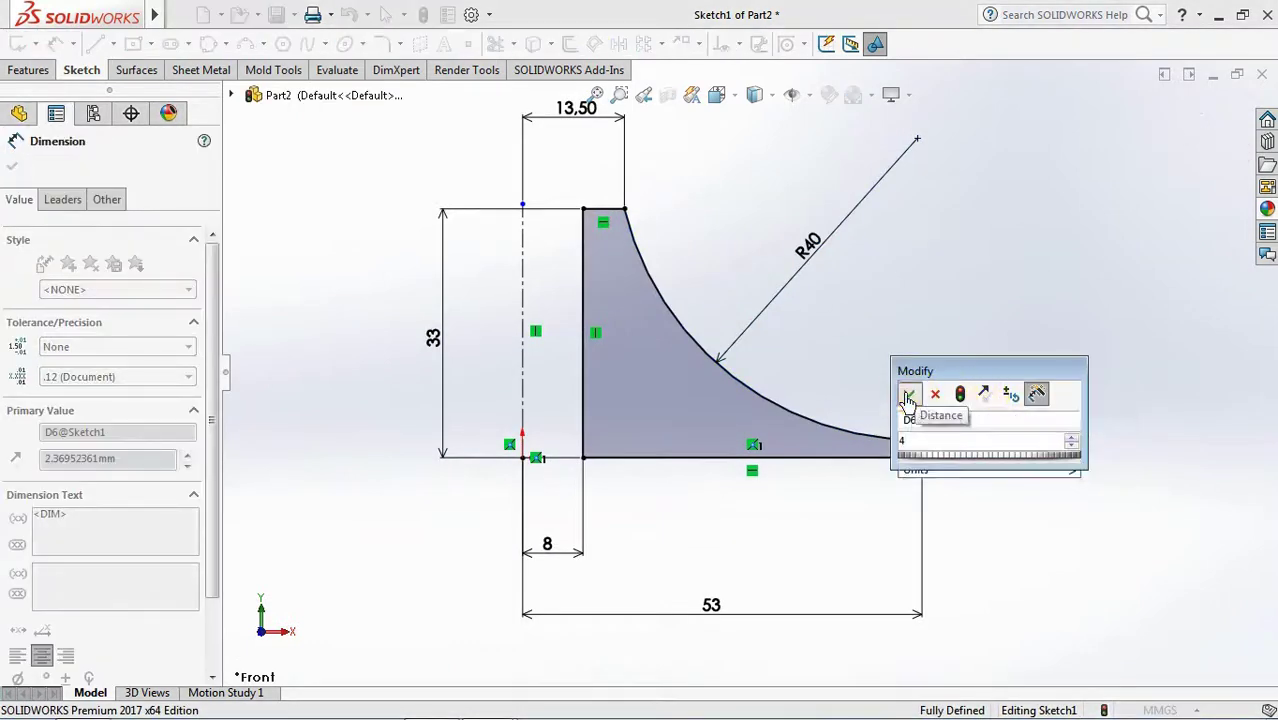
click(906, 393)
scroll(906, 401, up, 1)
scroll(906, 401, up, 1)
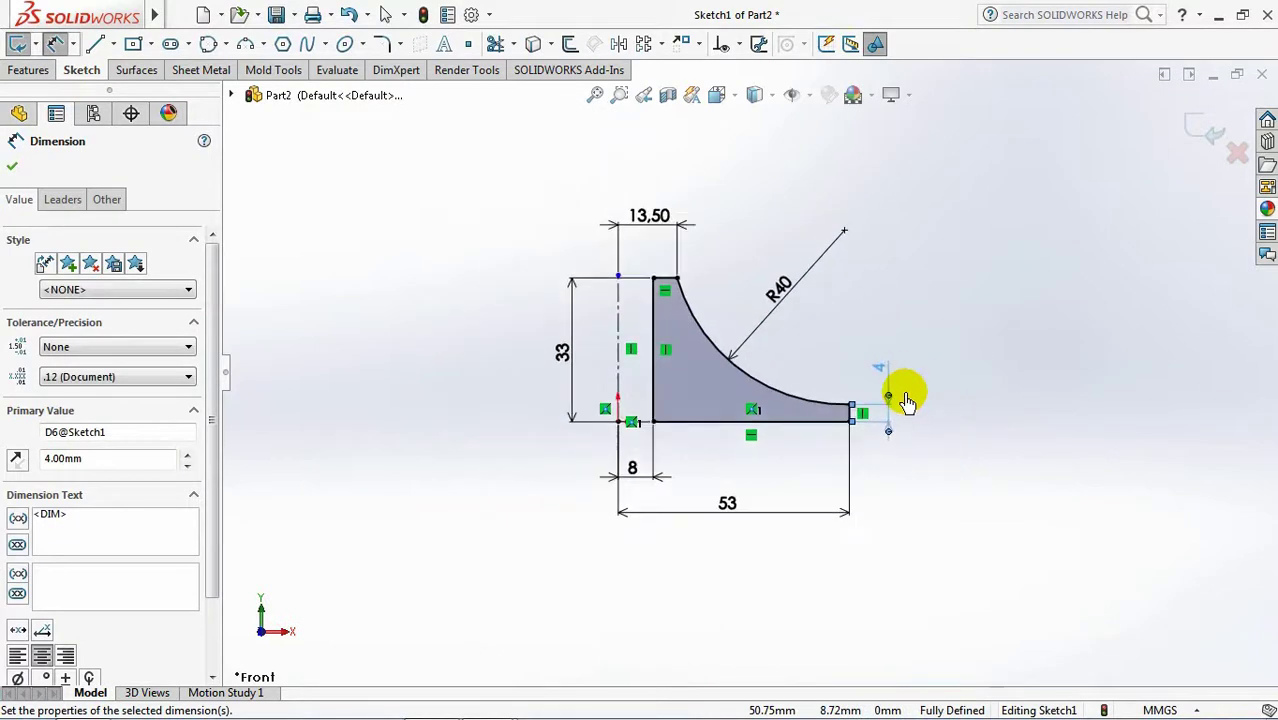
Chamfer the profile's bottom inner corner by 3 mm
click(446, 288)
click(404, 48)
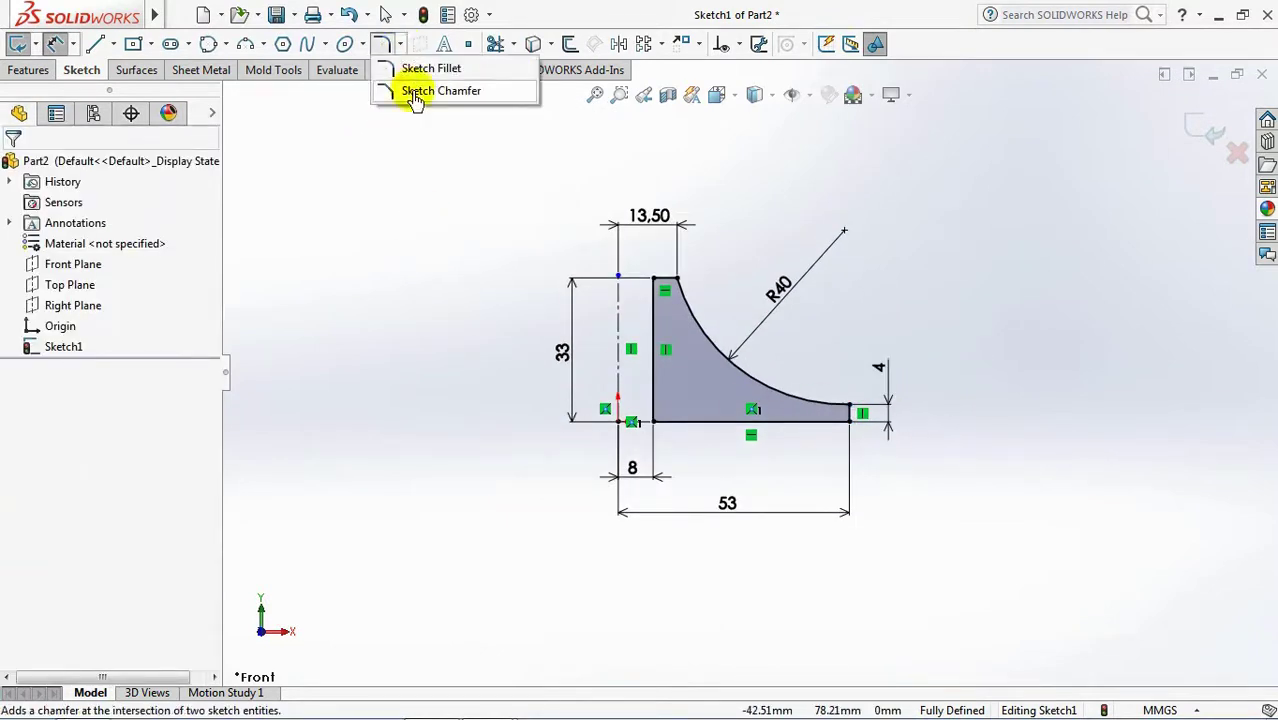
click(415, 92)
scroll(695, 432, down, 3)
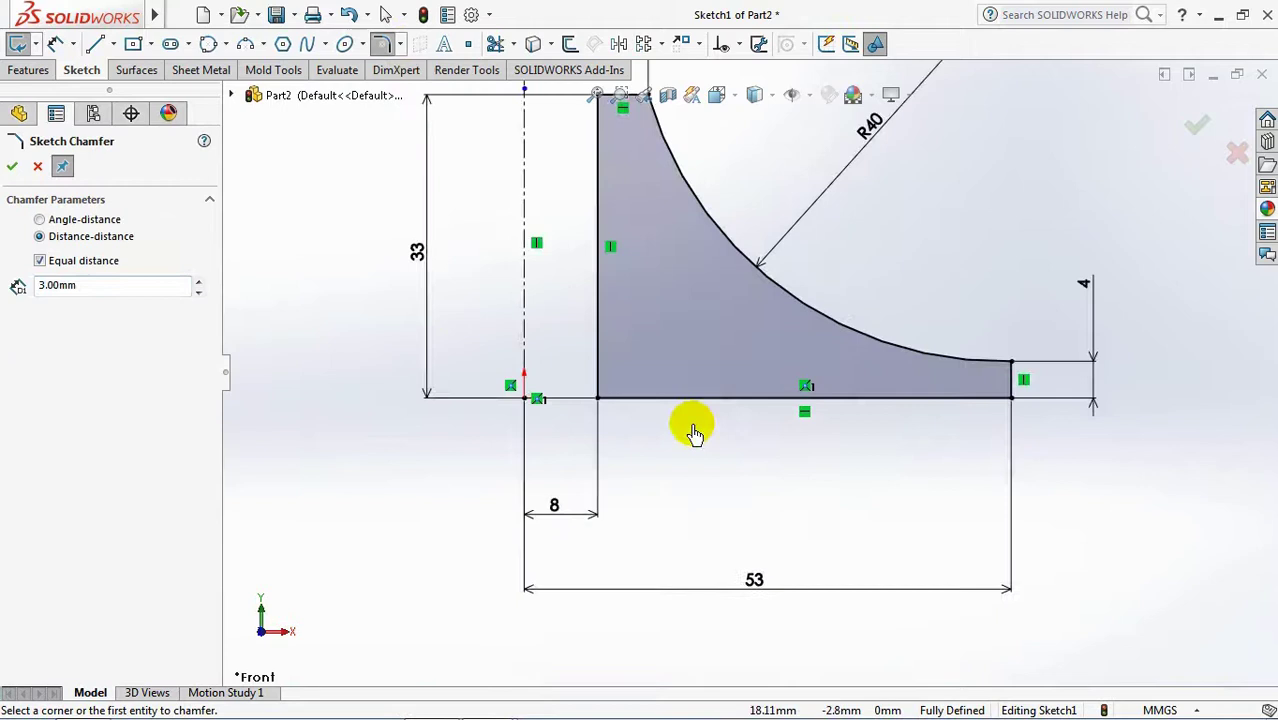
click(625, 405)
click(597, 365)
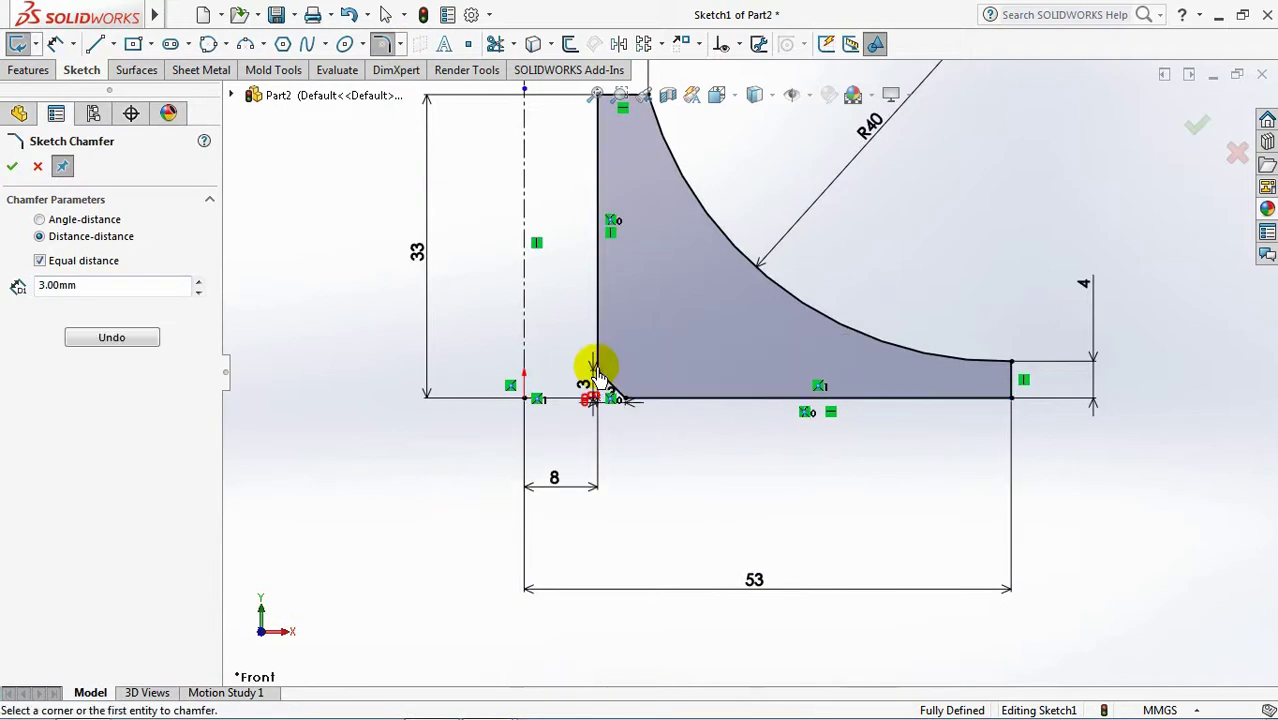
key(Escape)
Revolve the profile about its centerline into the solid hub
scroll(650, 420, up, 2)
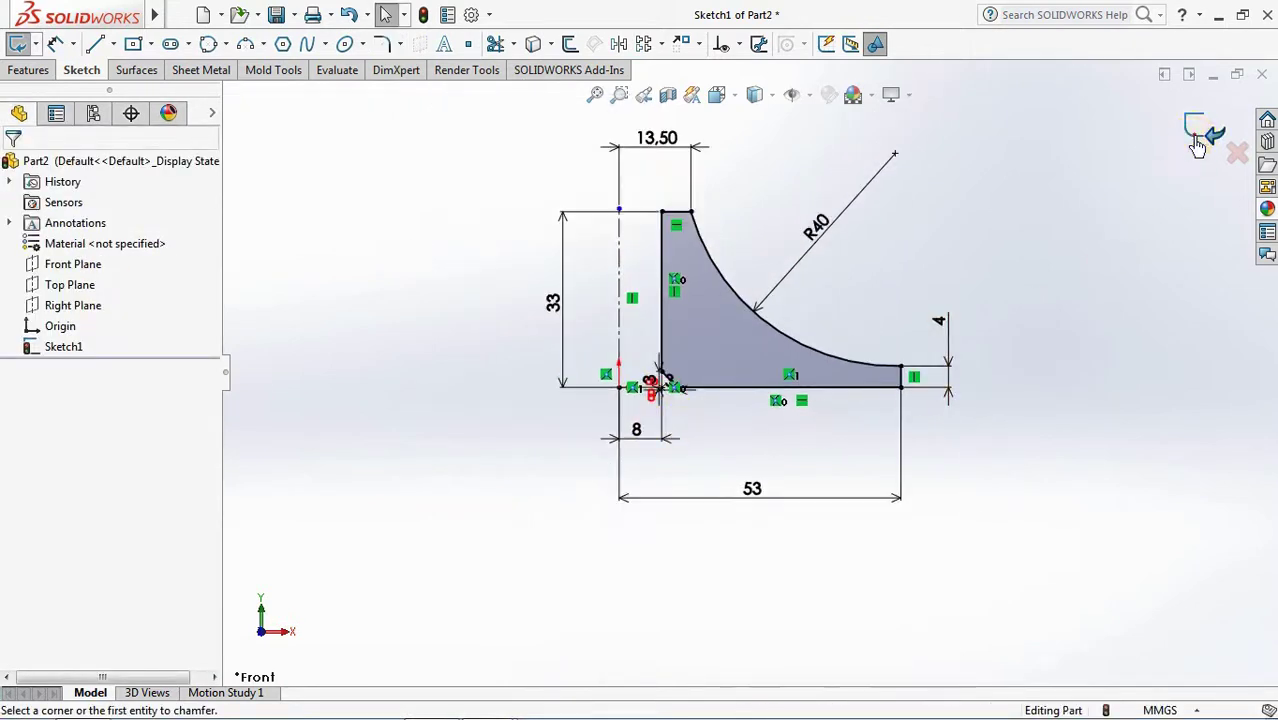
right_drag(1198, 145, 1138, 210)
click(18, 164)
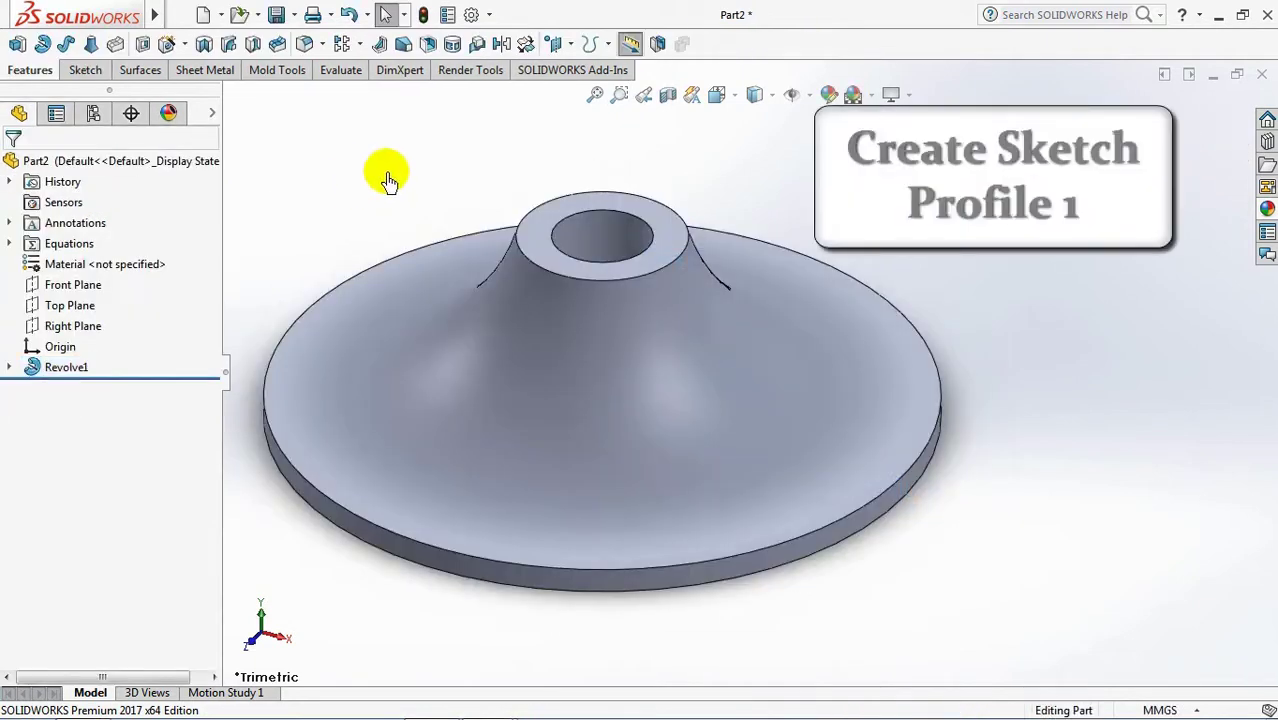
Sketch on the hub's top face, viewed normal, a short horizontal line at the outer edge
click(614, 210)
click(785, 143)
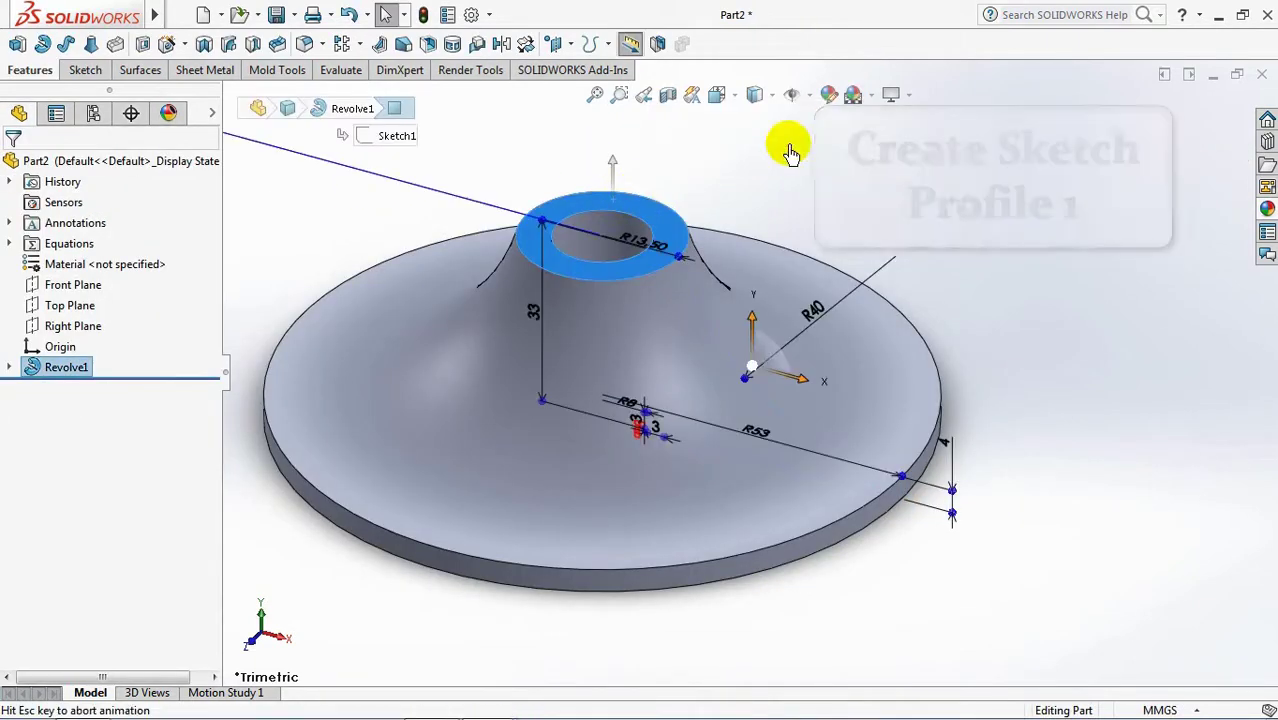
click(86, 78)
click(15, 45)
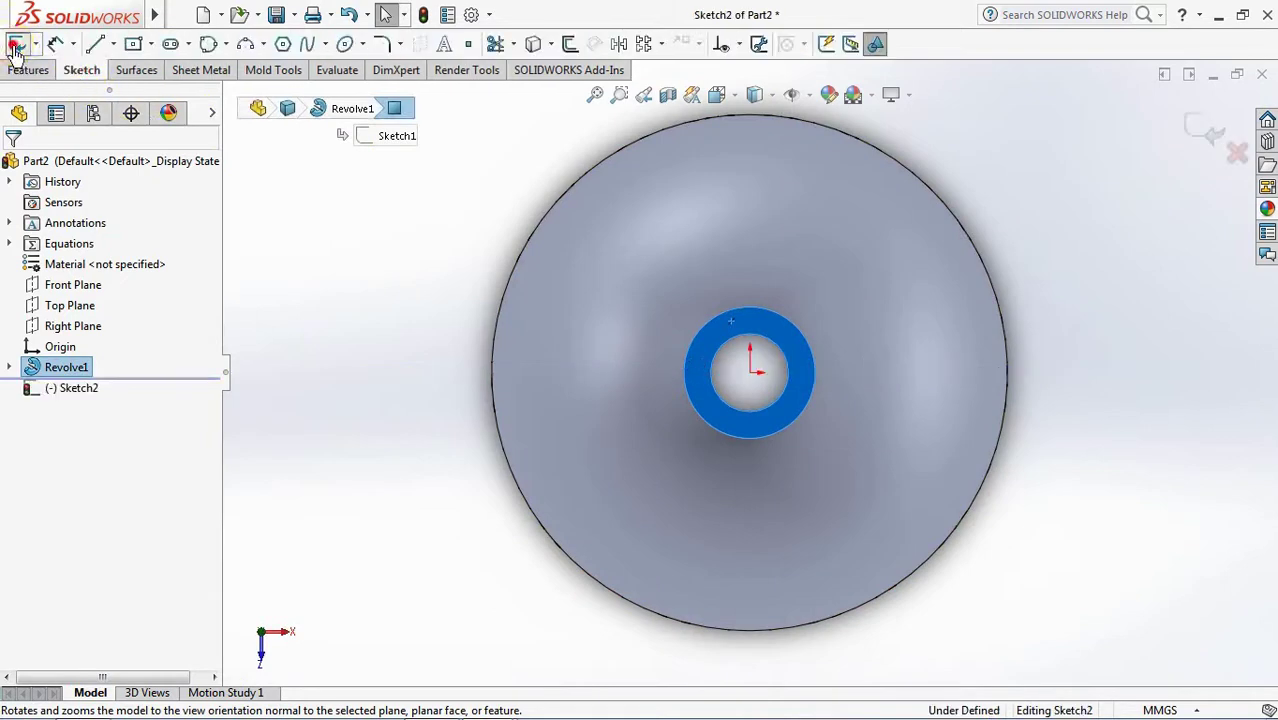
click(95, 44)
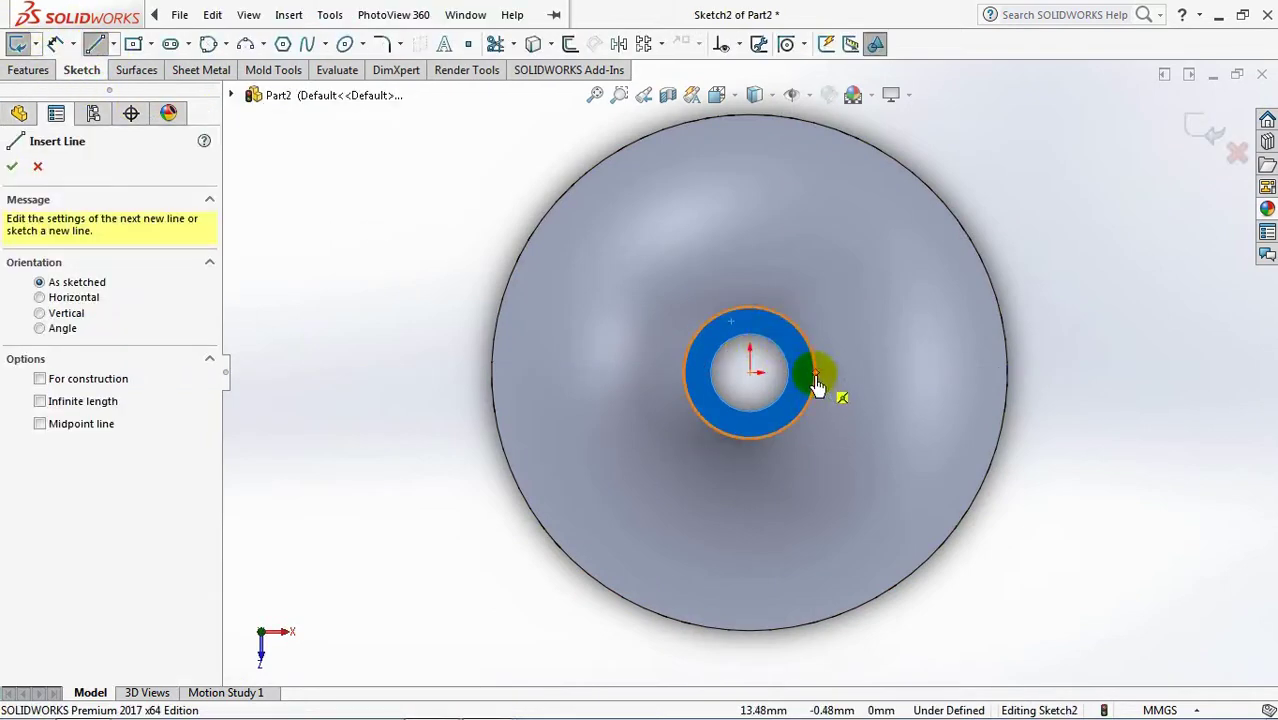
click(817, 383)
click(847, 374)
right_click(888, 380)
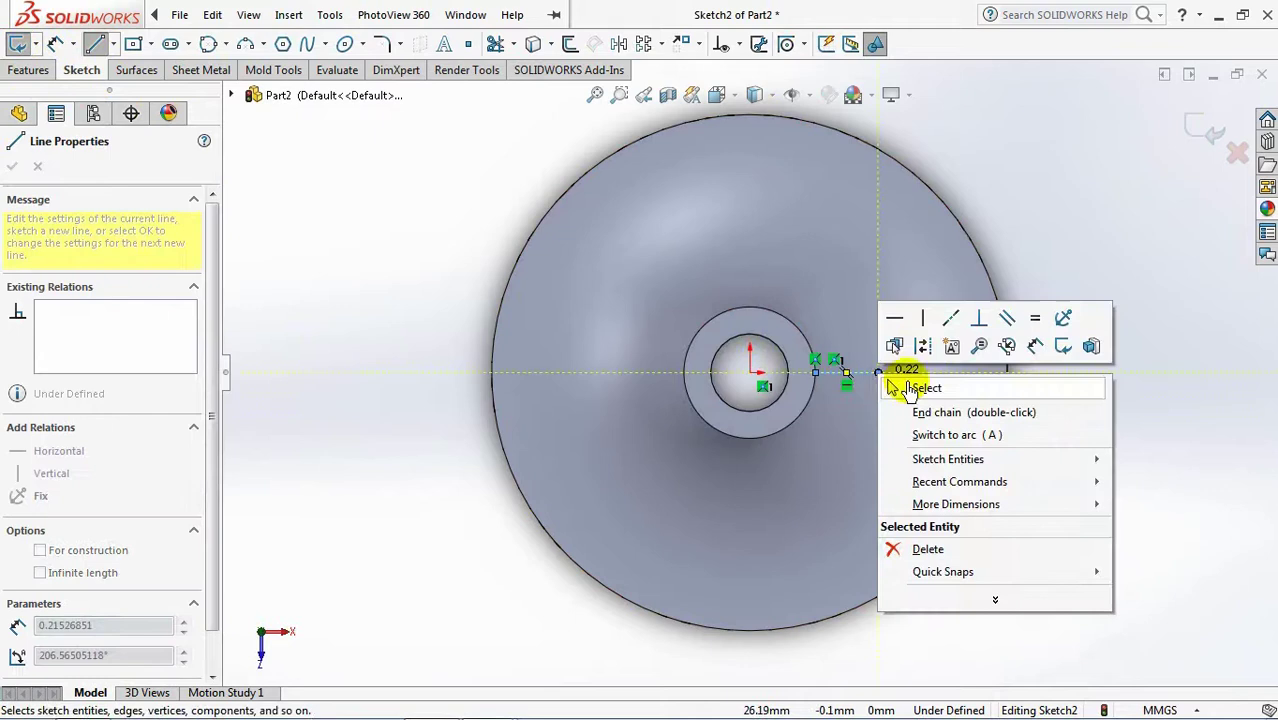
click(907, 388)
Draw a construction centerline from the origin out to the rim
click(115, 44)
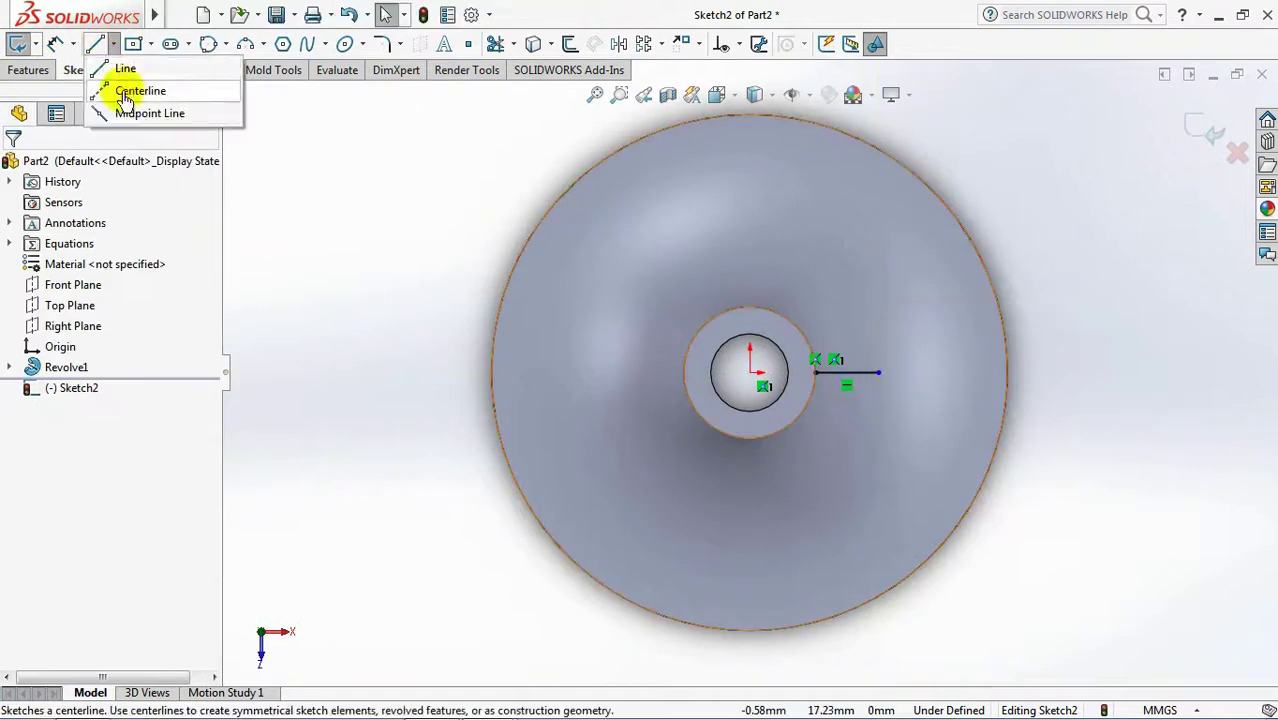
click(137, 88)
click(750, 372)
click(994, 452)
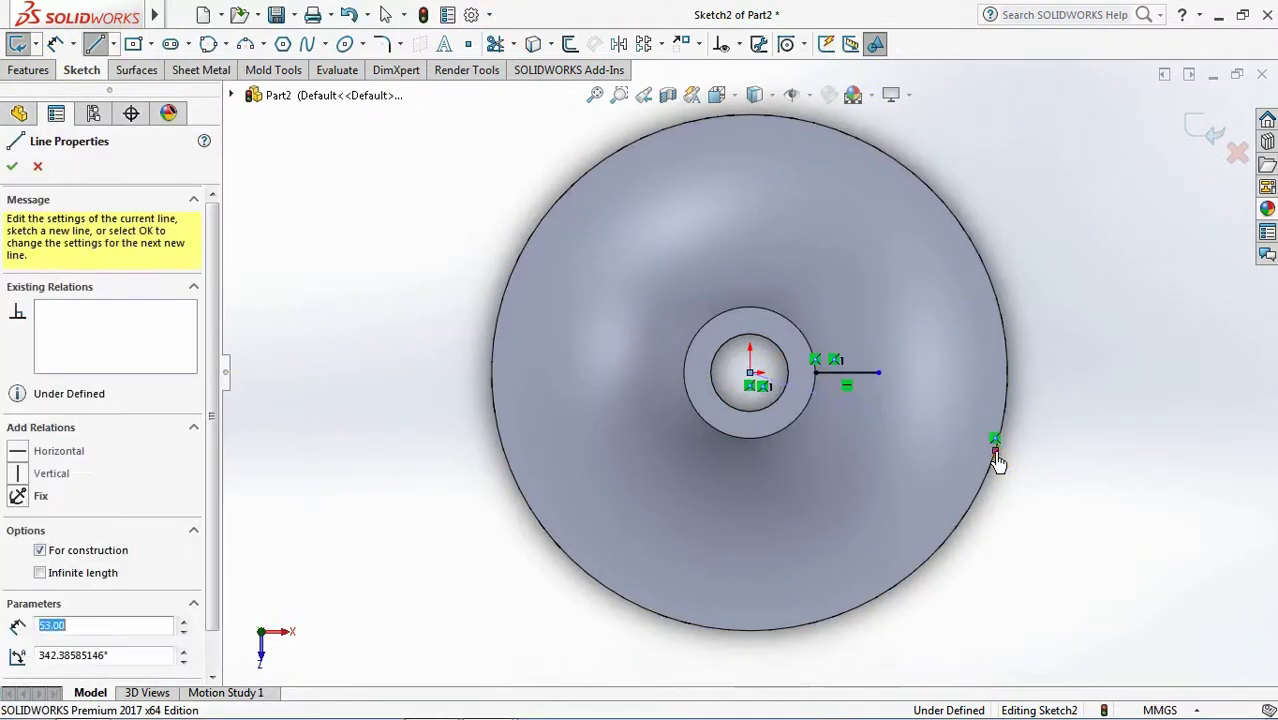
right_click(996, 452)
click(1045, 456)
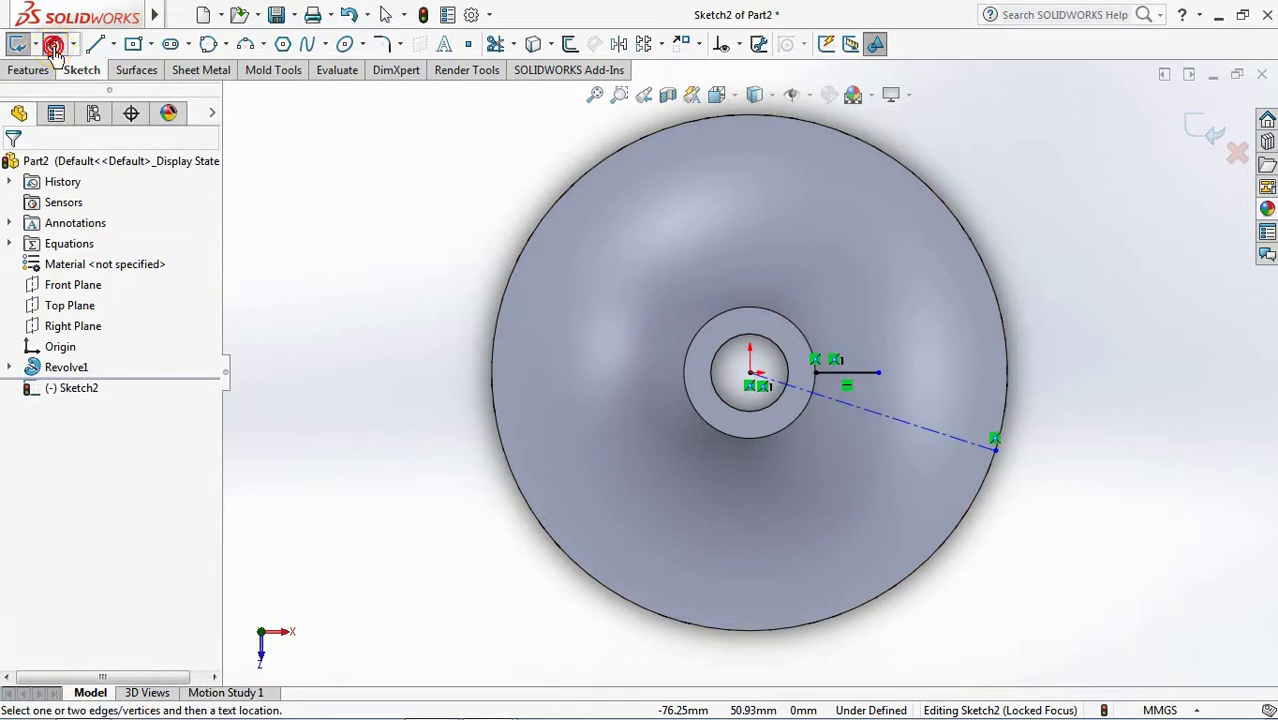
Dimension the line 30.5 mm from the origin and the centerline 20° from it
click(879, 376)
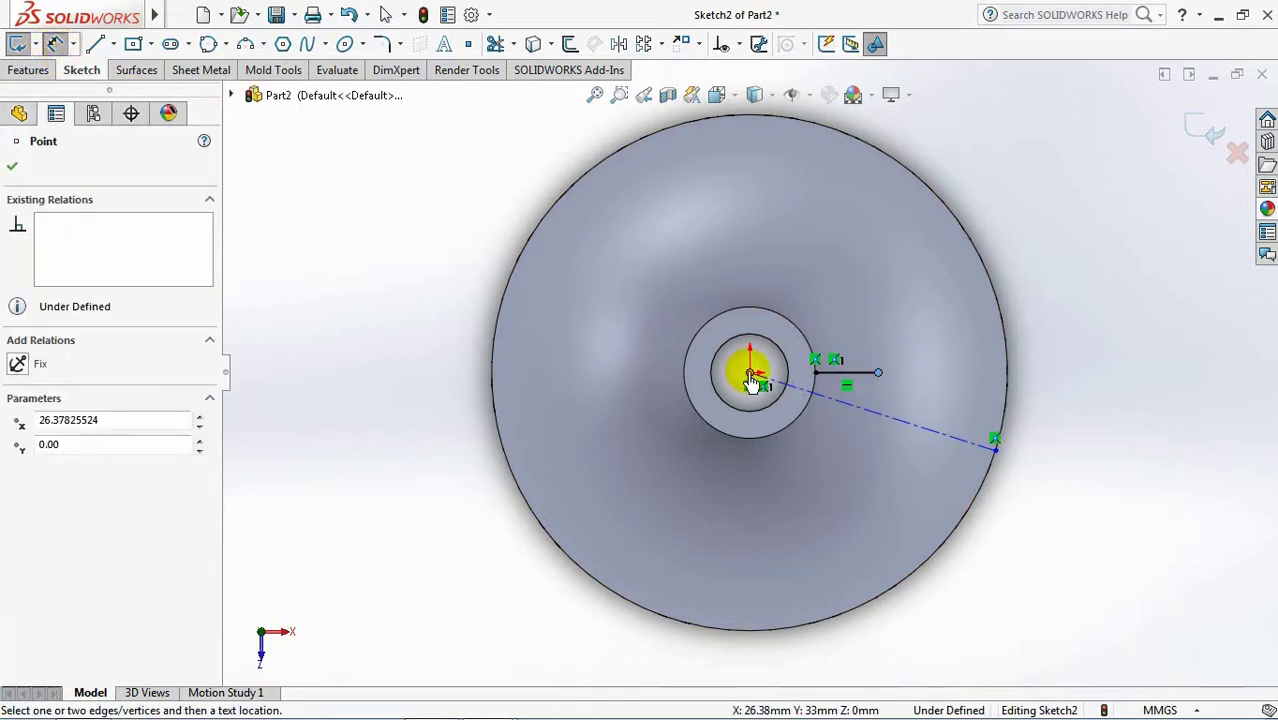
click(793, 292)
text(30.)
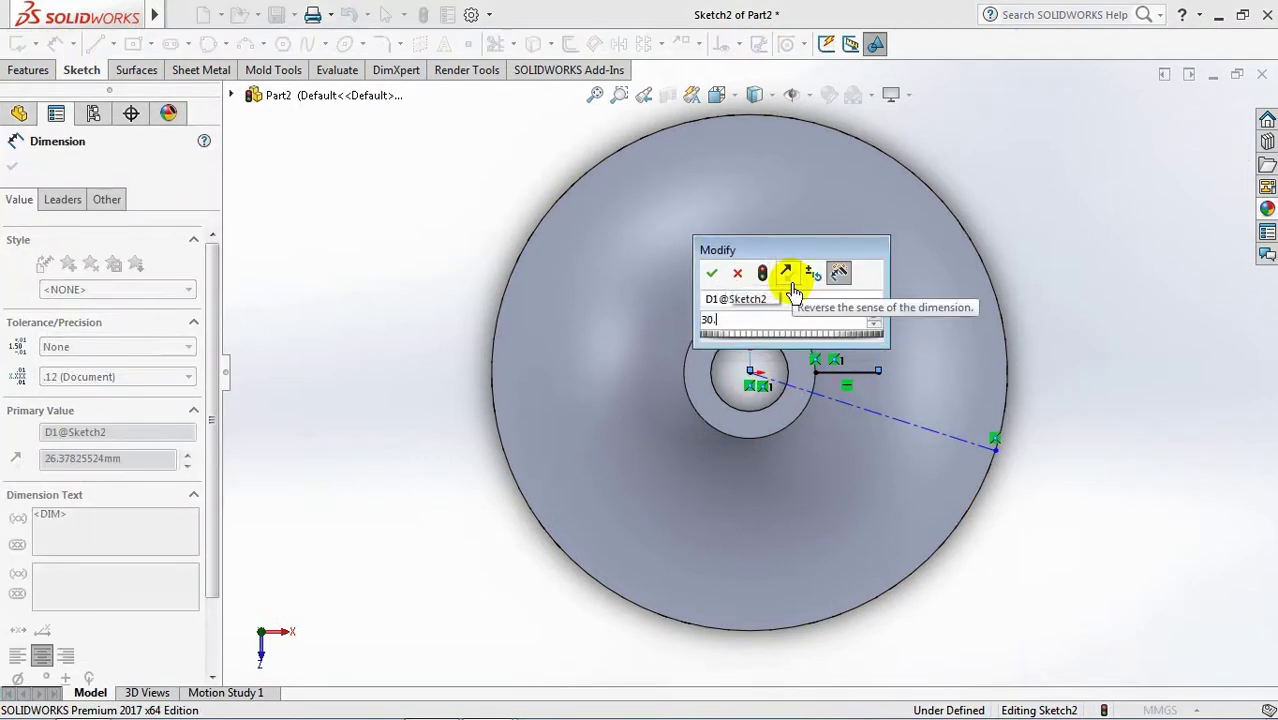
text(5)
key(Return)
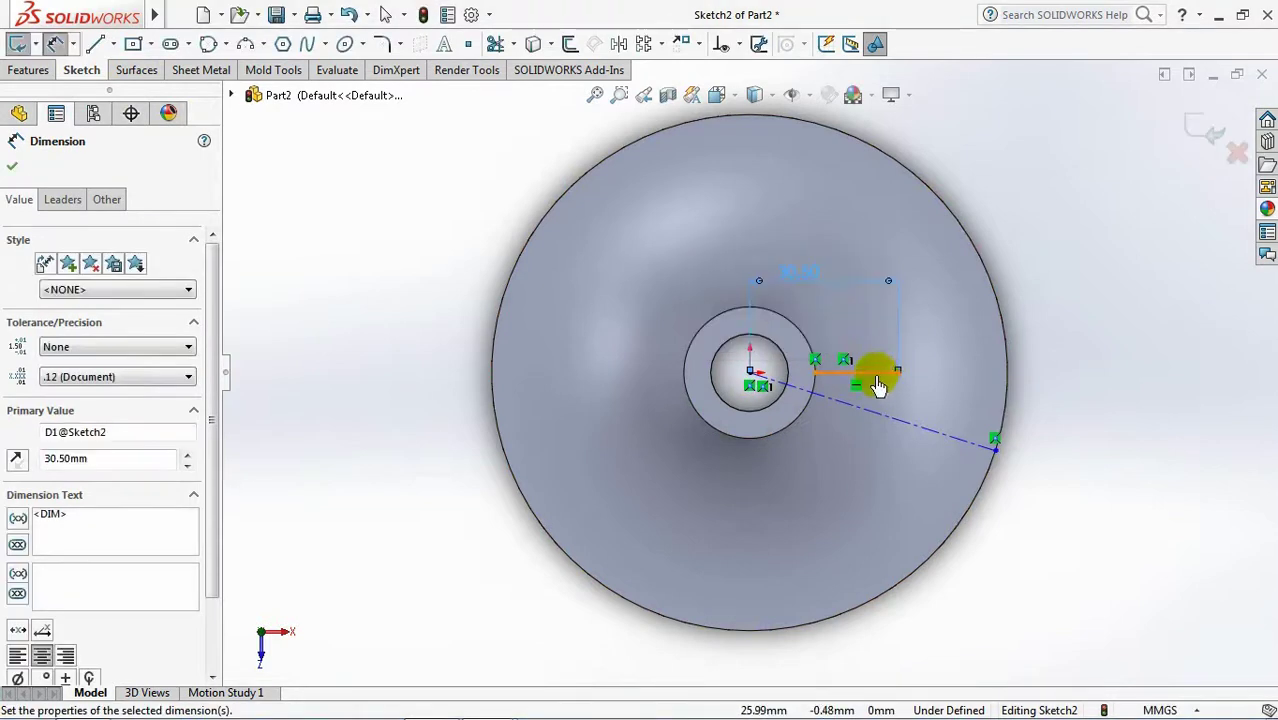
click(877, 380)
click(1003, 438)
click(1070, 440)
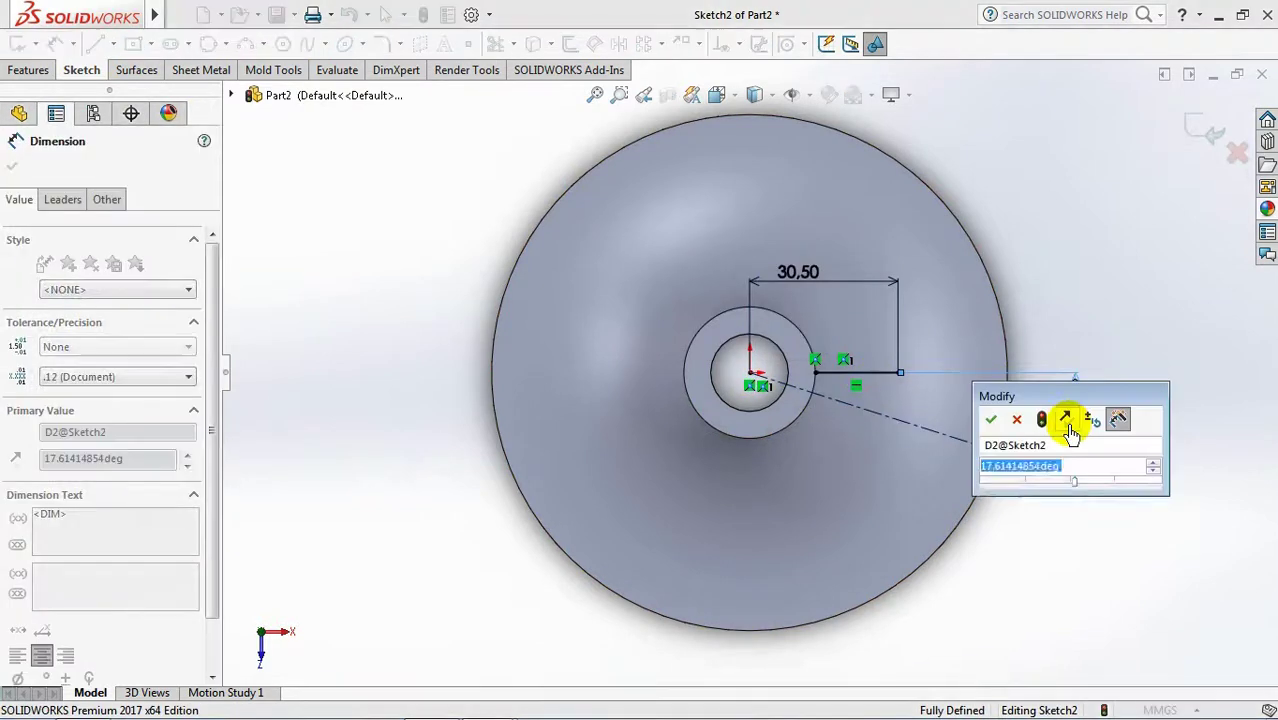
text(20)
click(990, 421)
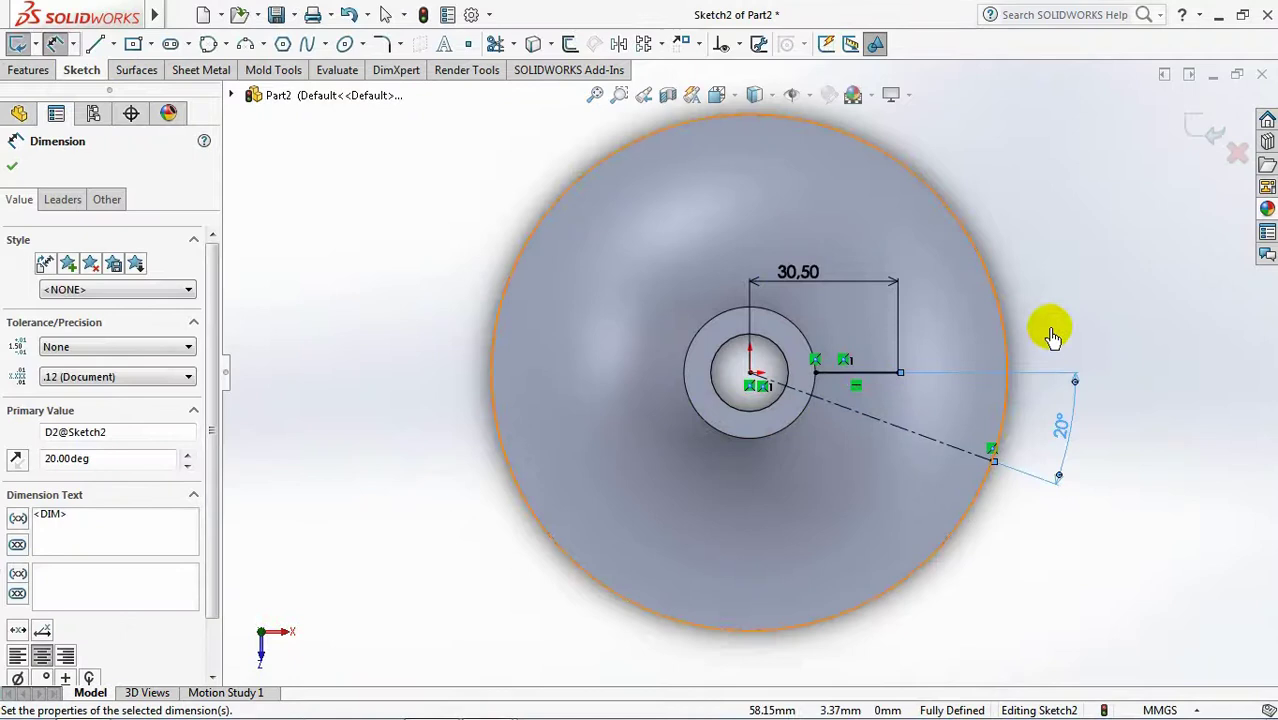
Create Plane1 perpendicular to the top face through the 20° centerline and sketch on it
click(1193, 140)
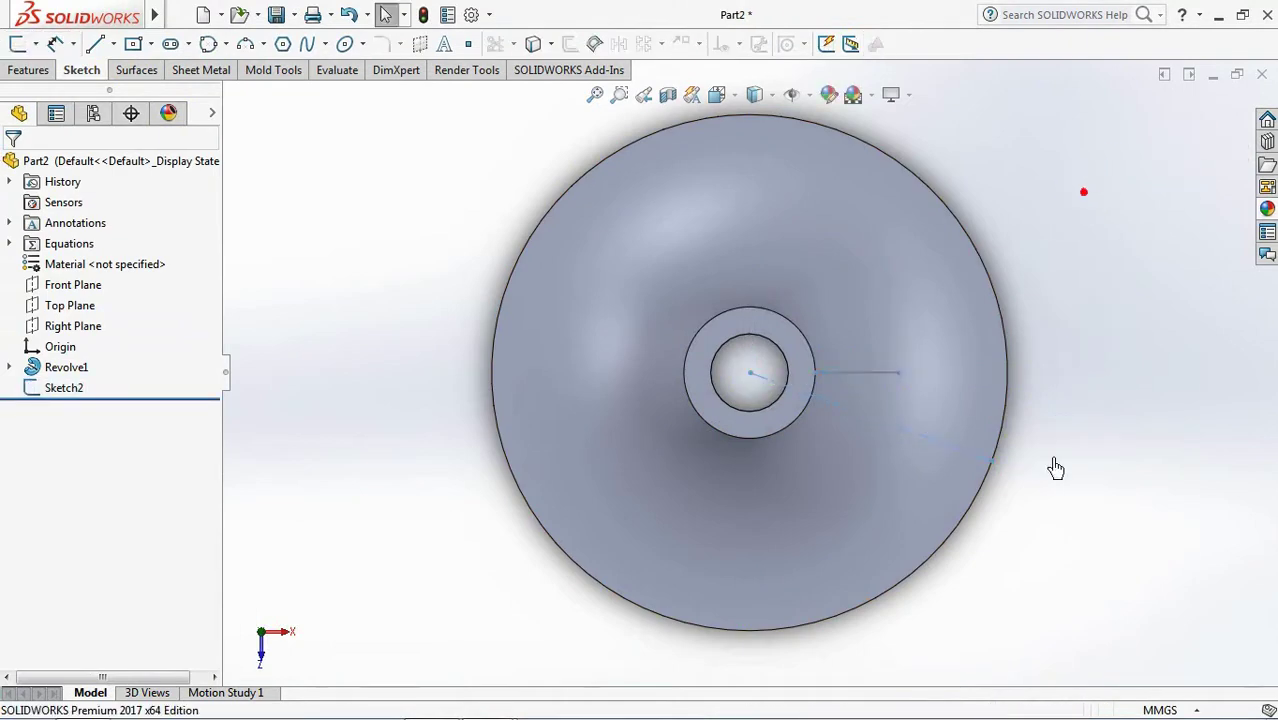
middle_drag(1055, 468, 1061, 326)
click(30, 70)
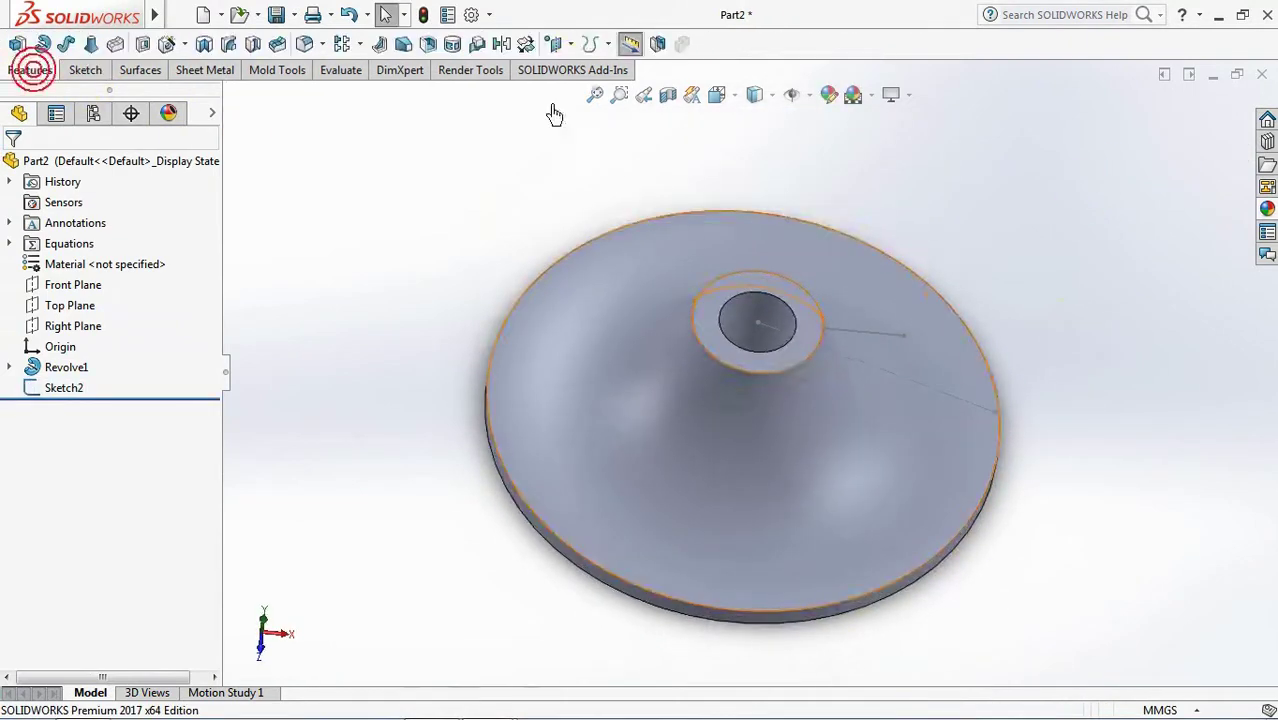
click(555, 44)
click(580, 66)
click(745, 293)
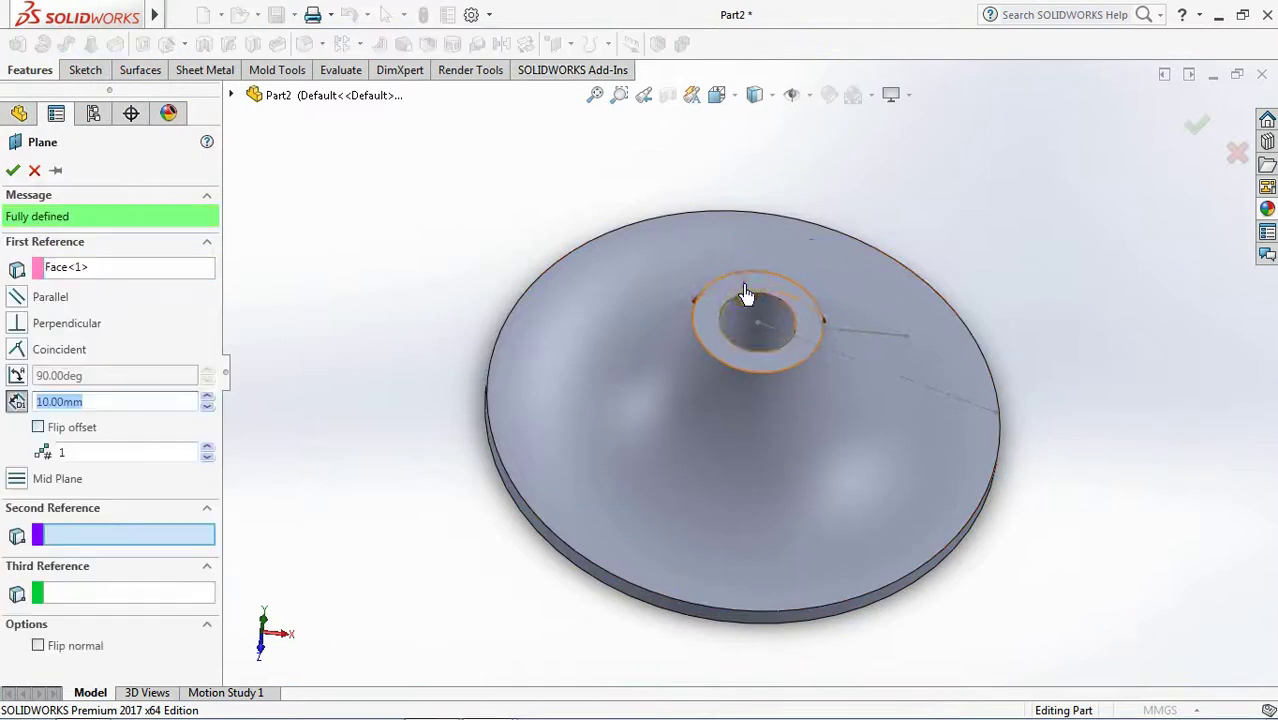
click(908, 377)
click(908, 388)
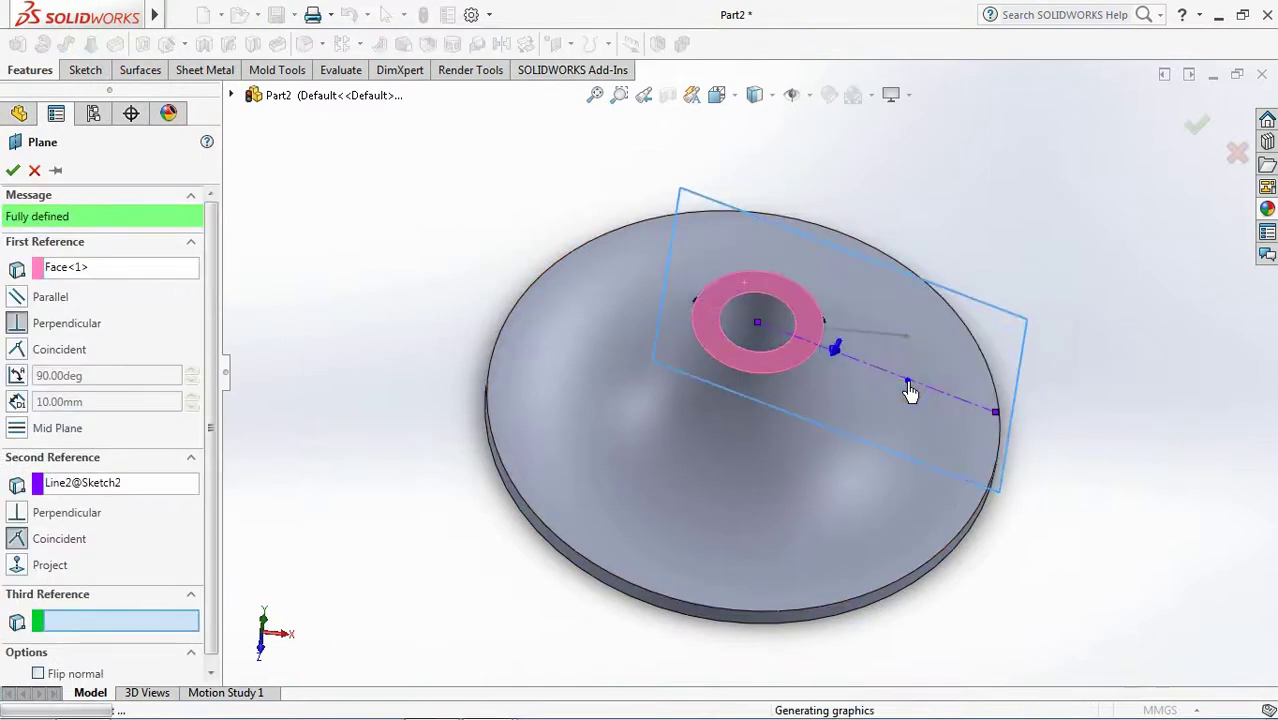
key(Return)
click(68, 71)
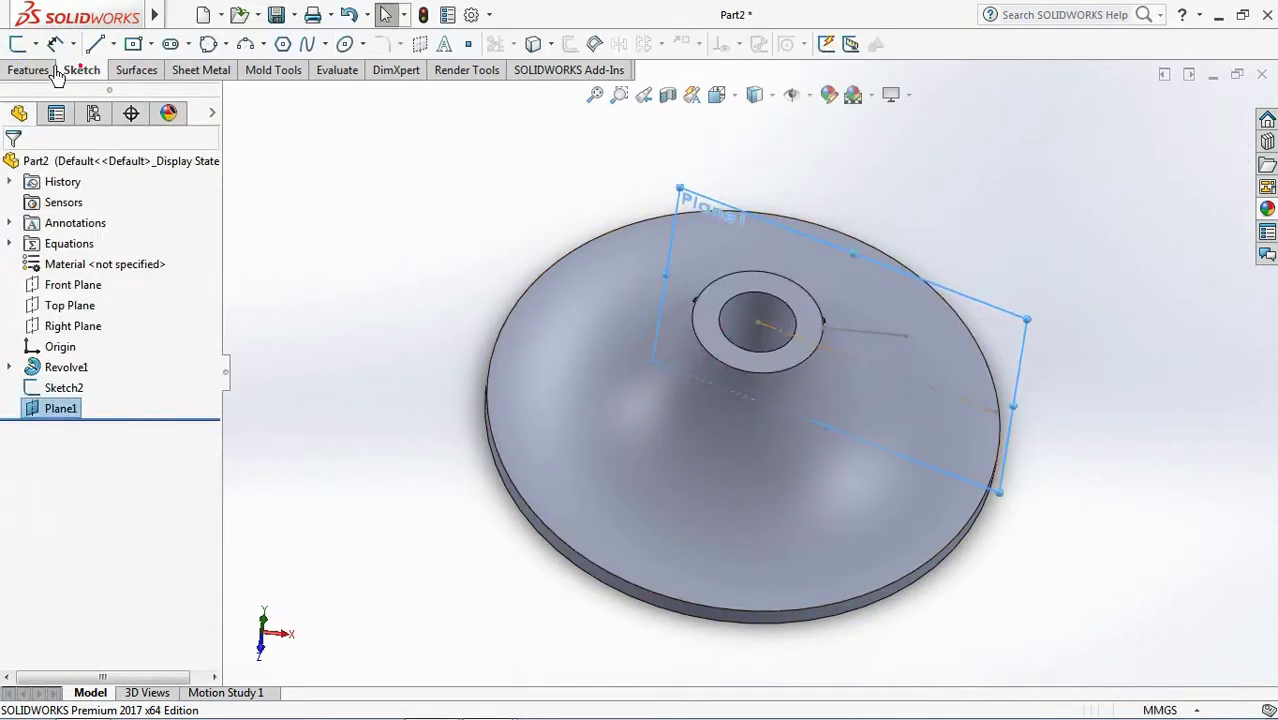
click(18, 46)
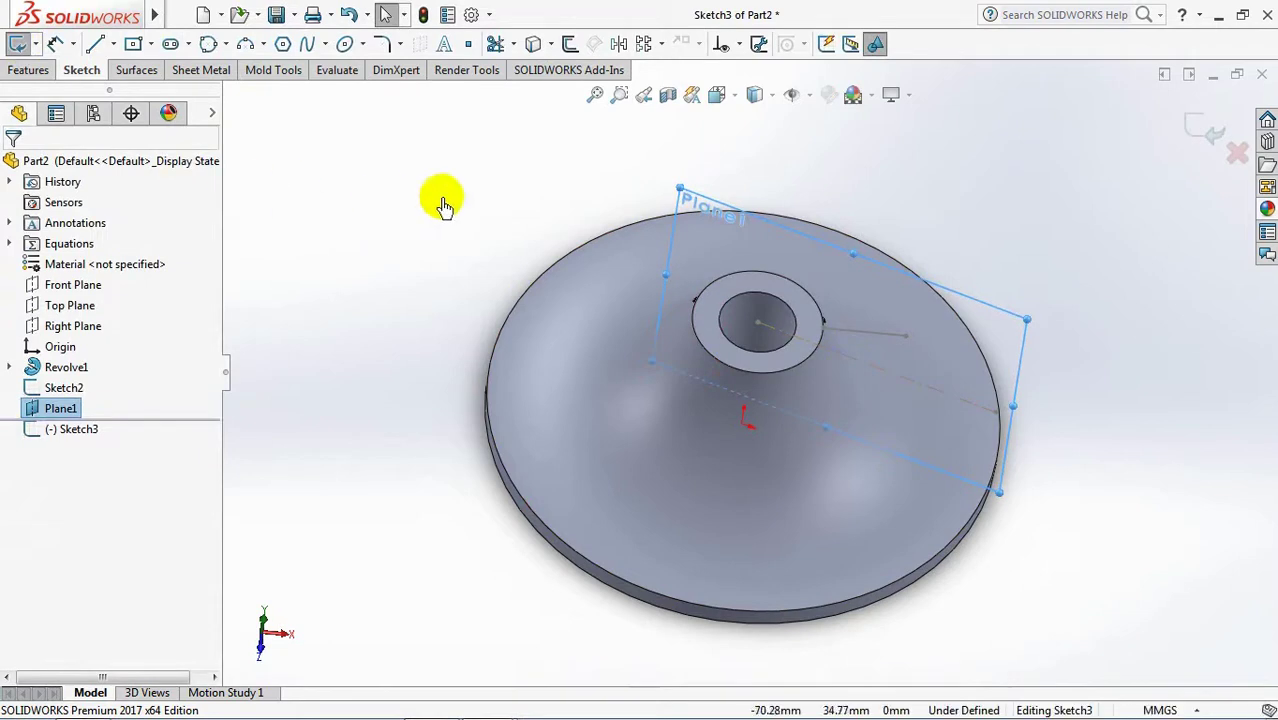
On Plane1, draw a 4 mm vertical line up from the base's outer corner and exit
click(736, 96)
click(776, 165)
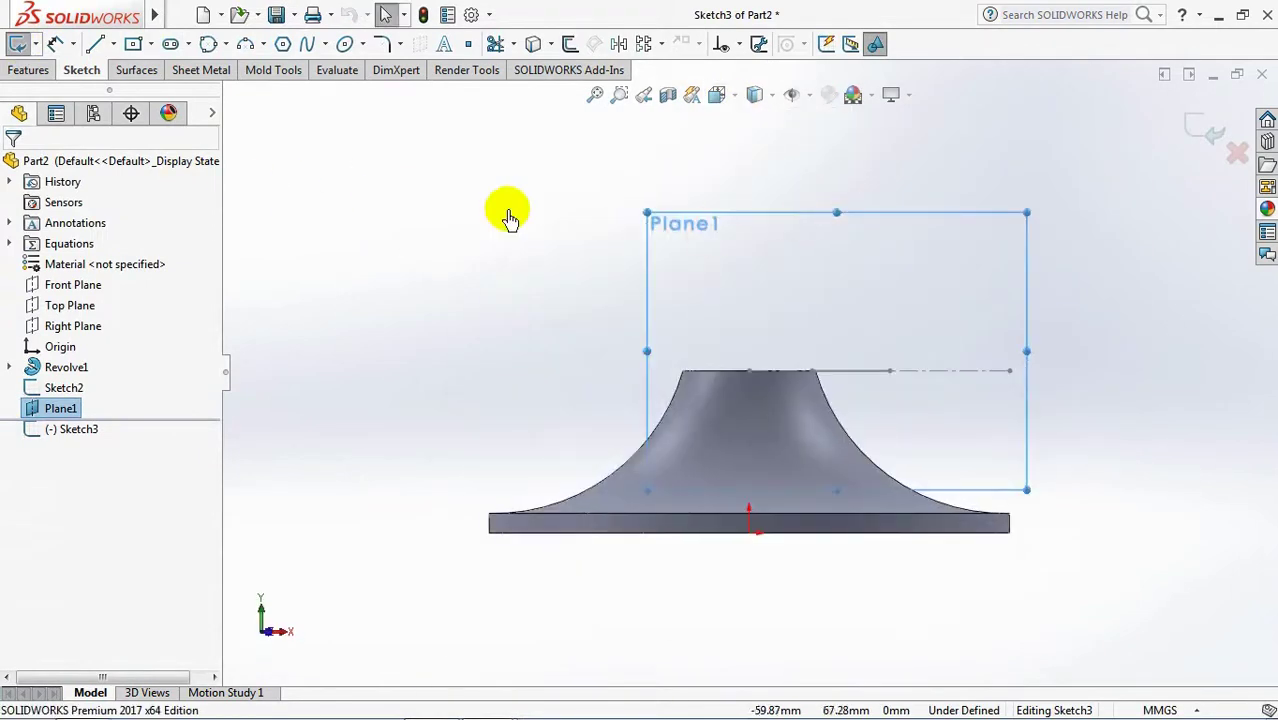
click(94, 43)
scroll(1021, 531, down, 3)
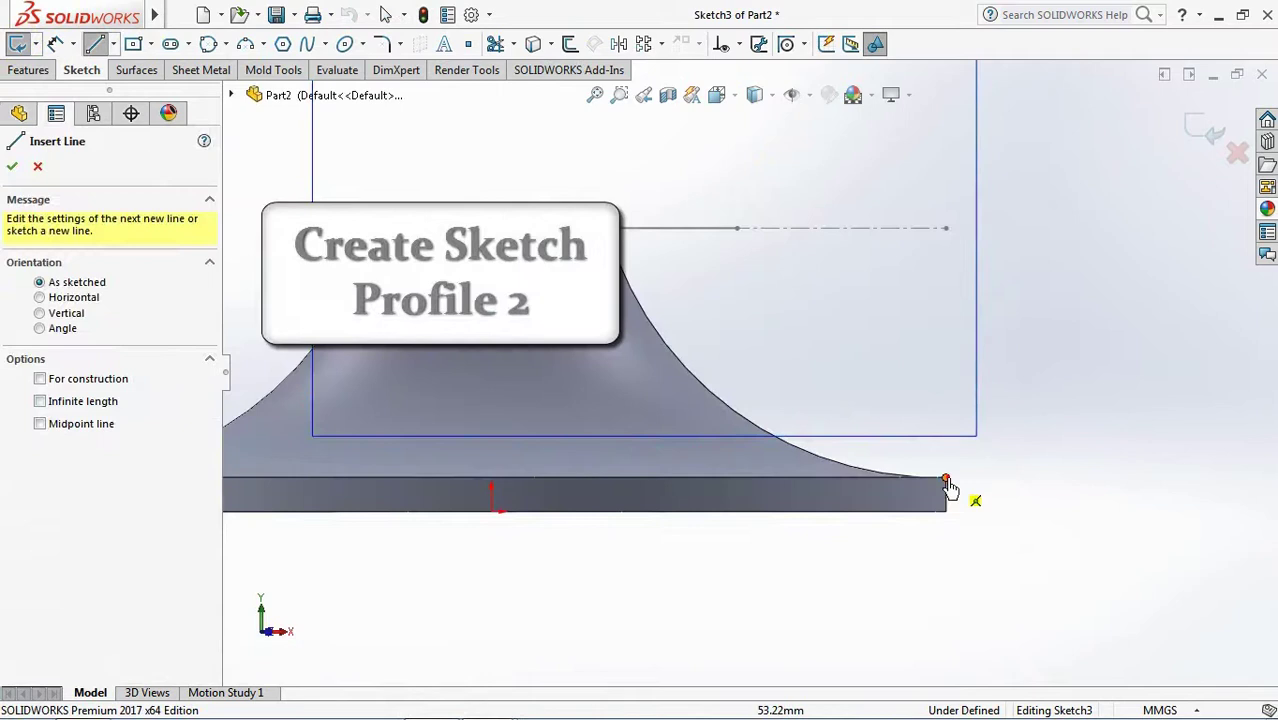
click(946, 481)
click(946, 437)
click(55, 43)
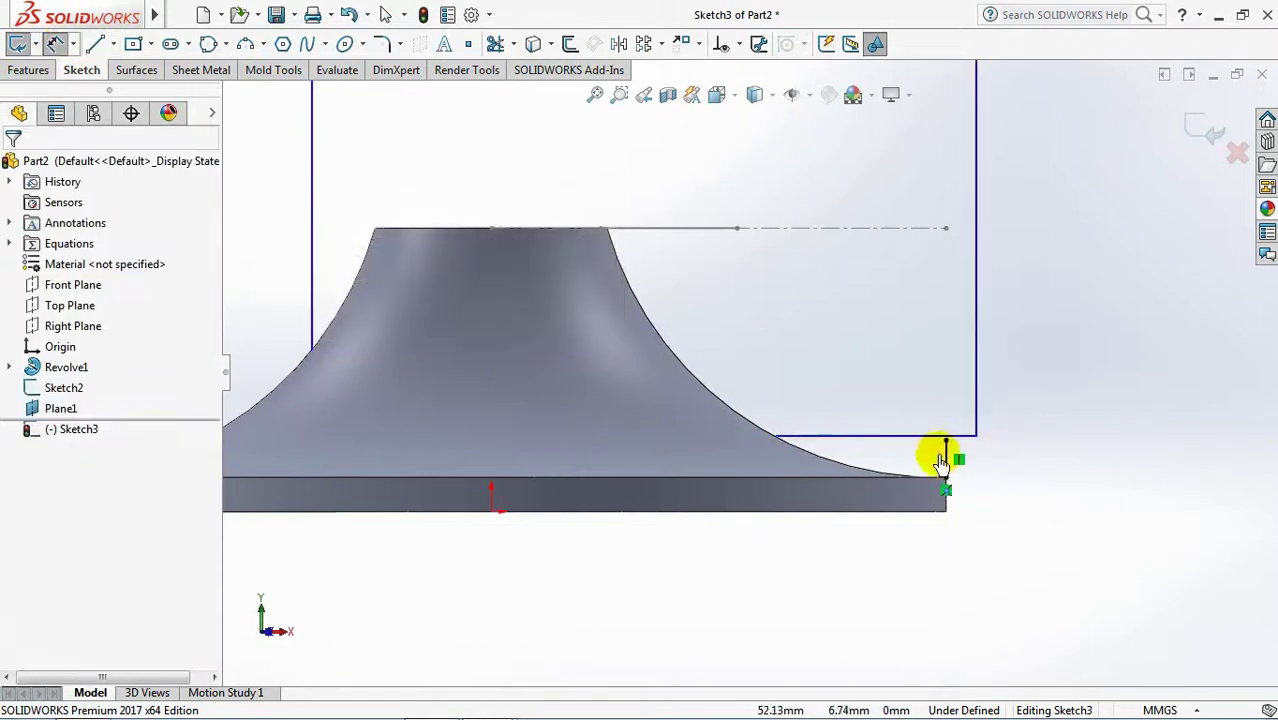
click(946, 460)
click(1034, 468)
text(4)
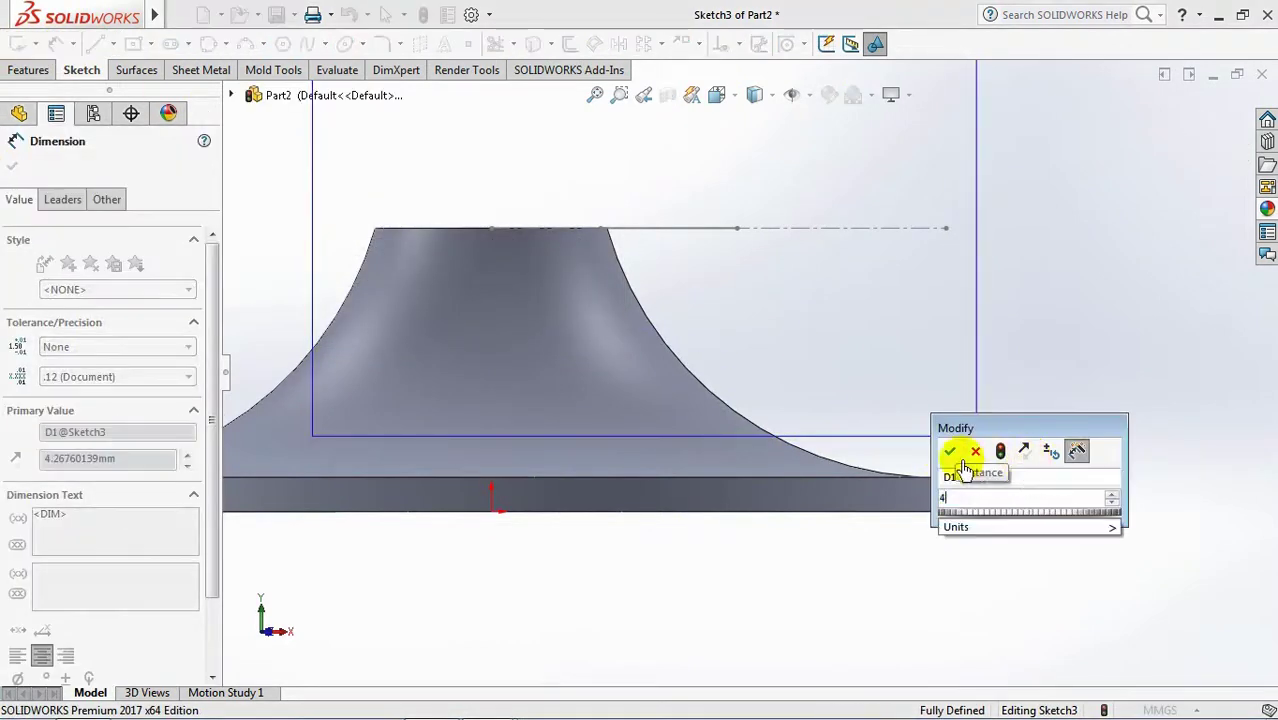
click(950, 452)
mouse_move(1107, 399)
middle_down()
mouse_move(1072, 470)
mouse_move(1164, 365)
middle_up()
click(1187, 133)
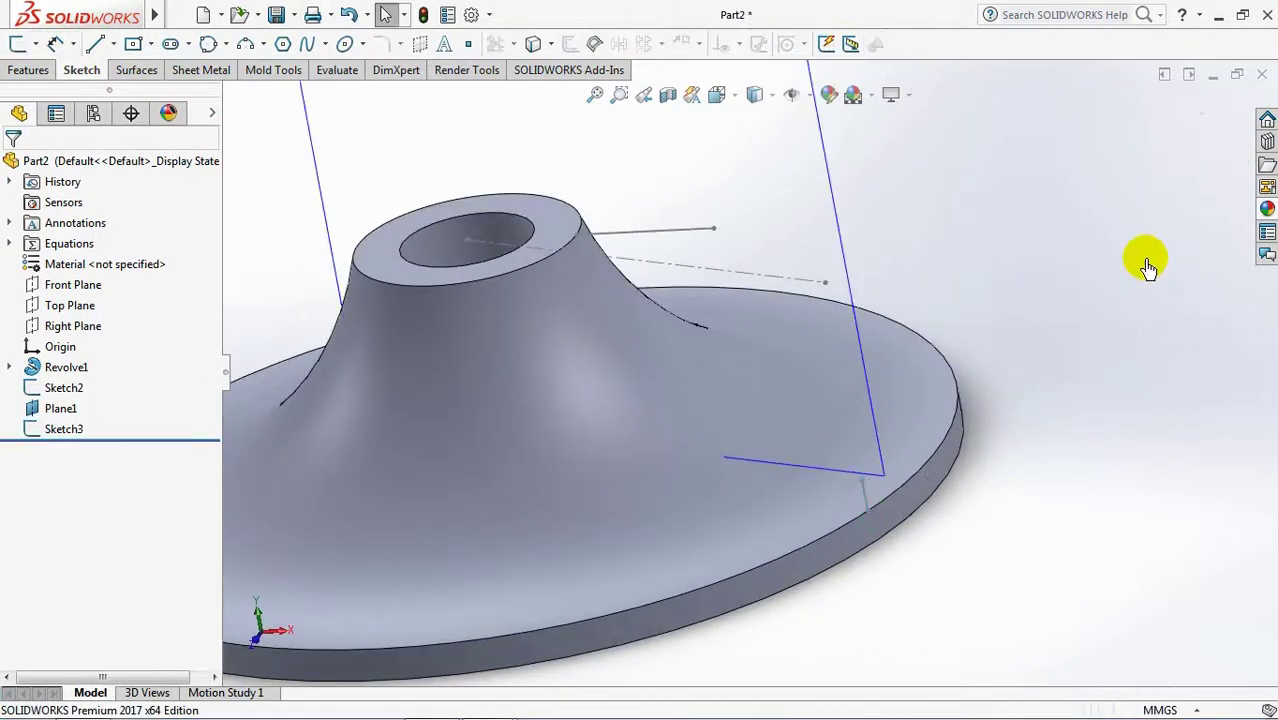
Sketch on the Top Plane a spline from the hub edge to the disc rim
key(z)
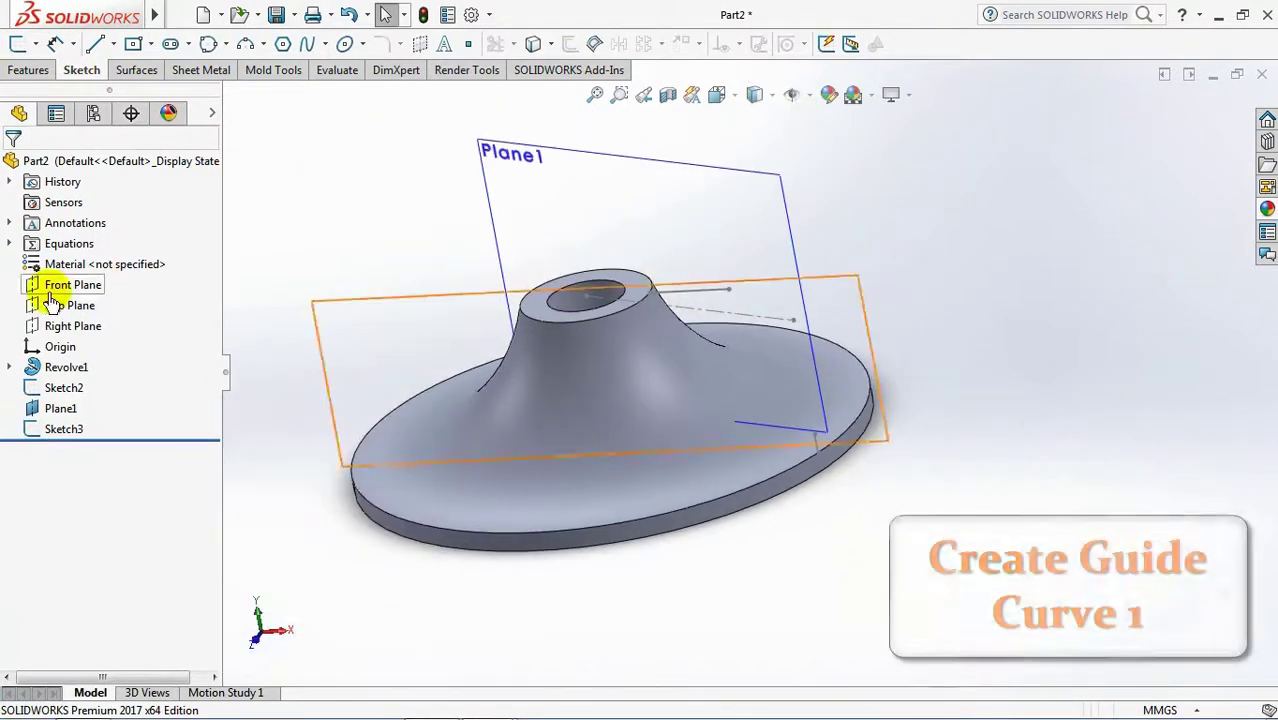
click(66, 305)
click(148, 278)
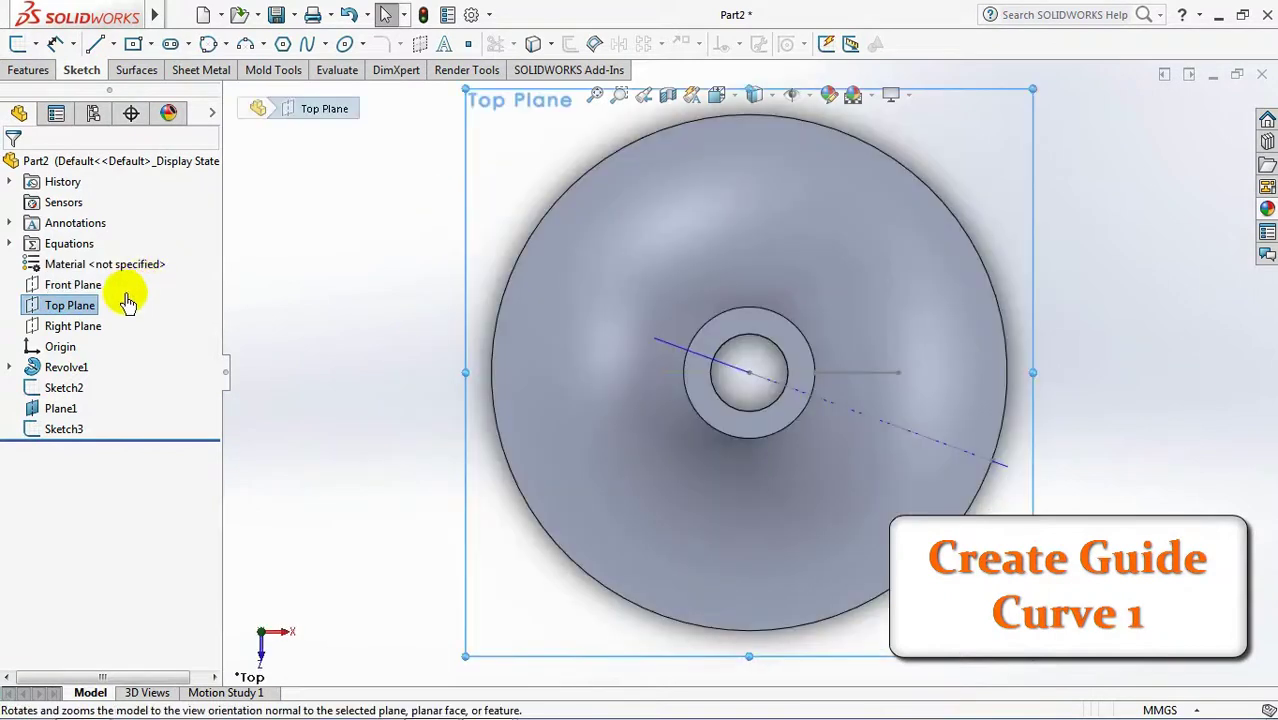
click(18, 44)
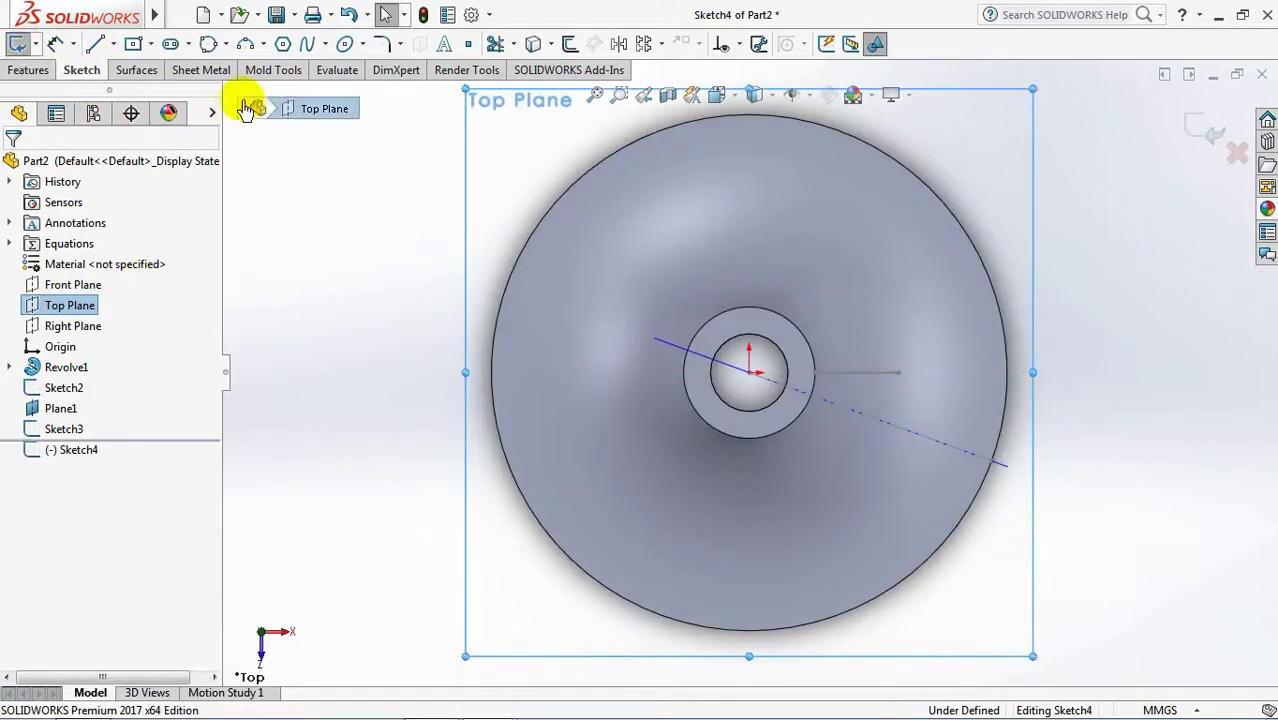
click(816, 372)
click(995, 465)
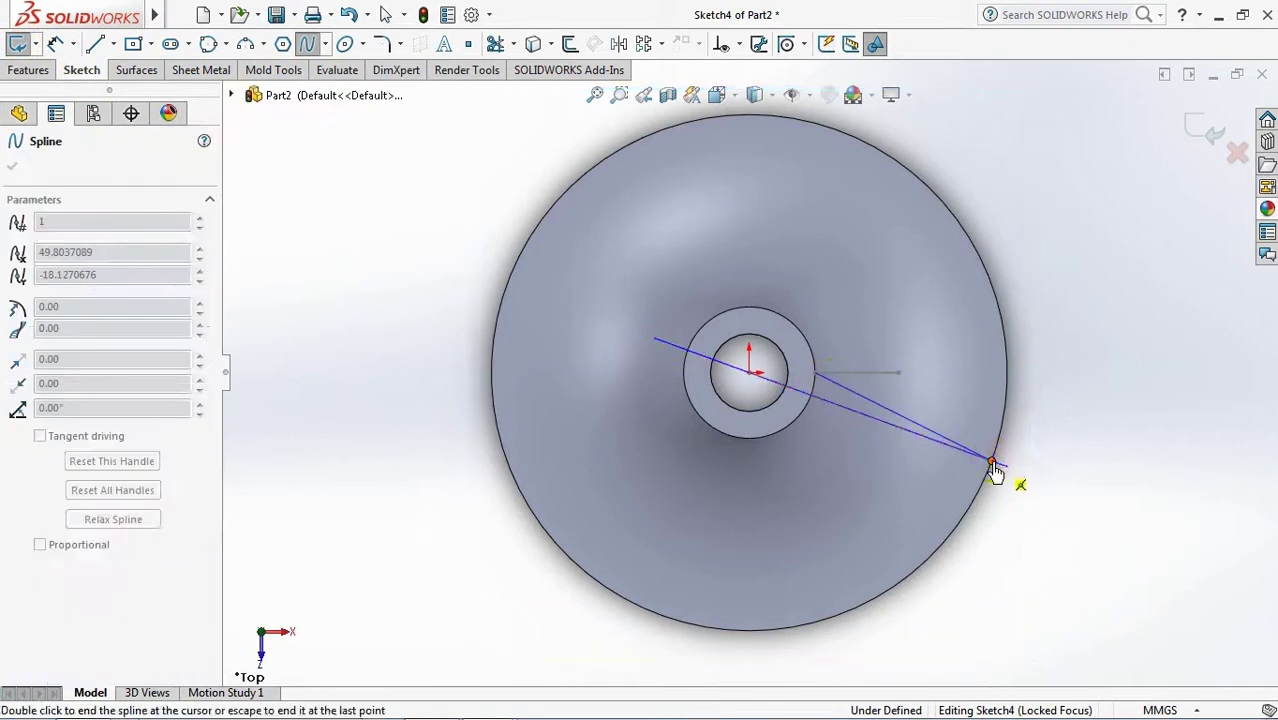
right_click(995, 465)
click(1013, 471)
Drag the spline's handles to curve the blade, then close the sketch
scroll(1013, 471, down, 3)
scroll(896, 366, down, 2)
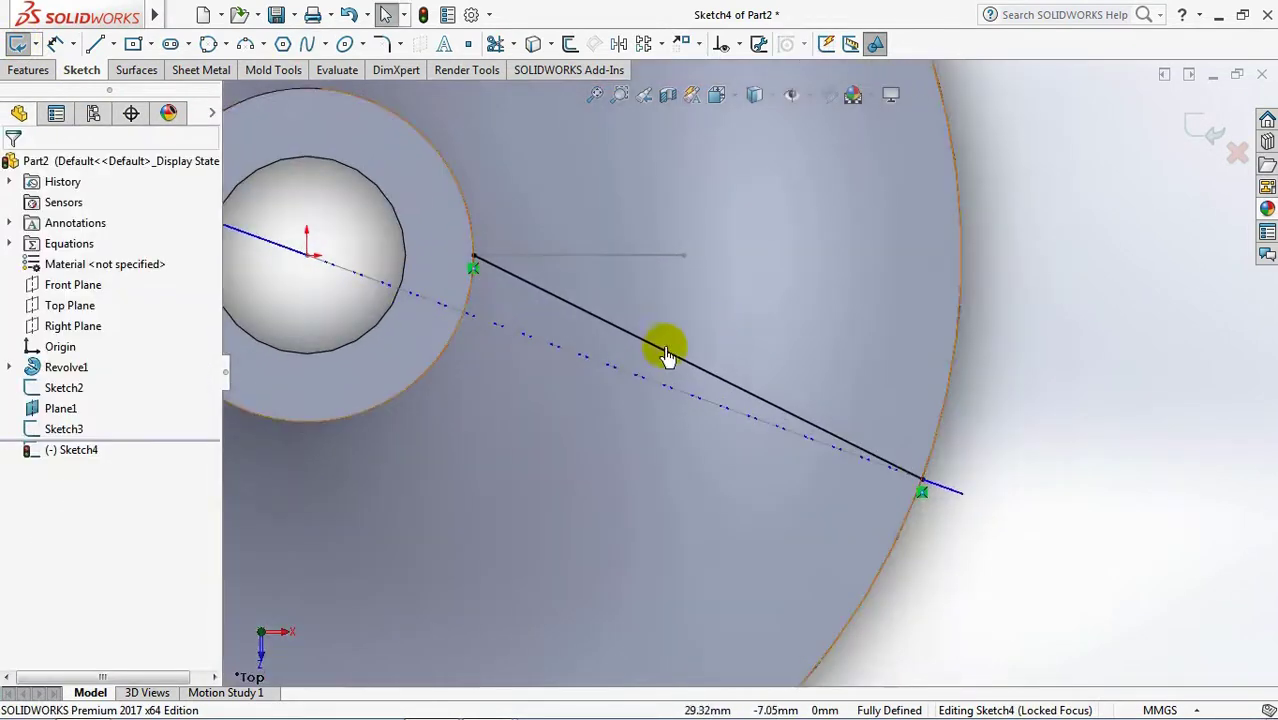
click(665, 356)
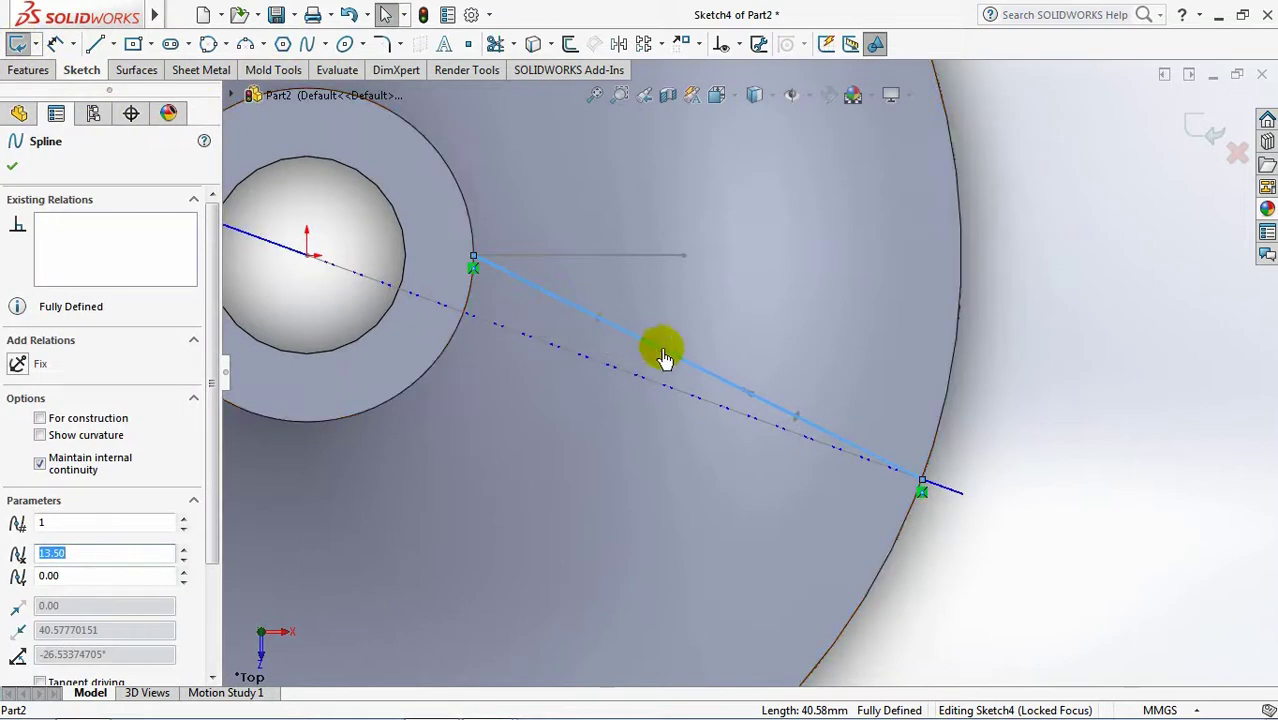
mouse_move(638, 360)
mouse_down()
mouse_move(704, 430)
mouse_move(838, 410)
mouse_up()
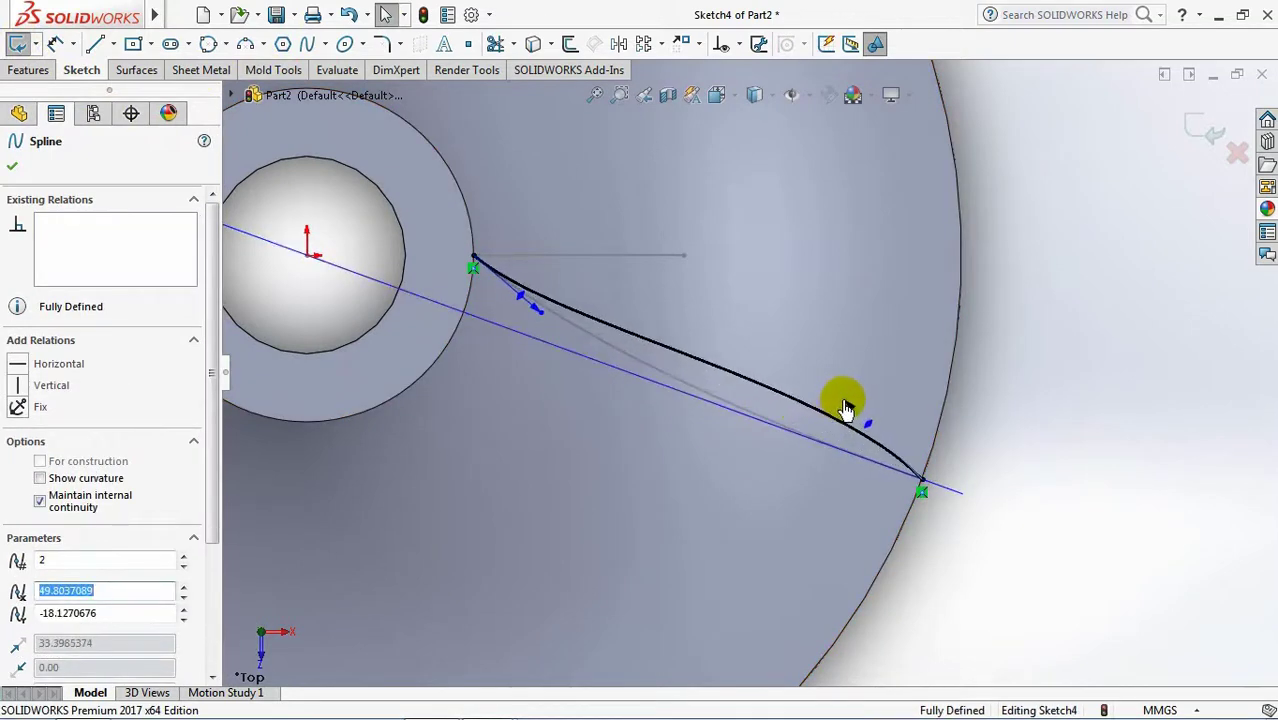
drag(536, 312, 544, 340)
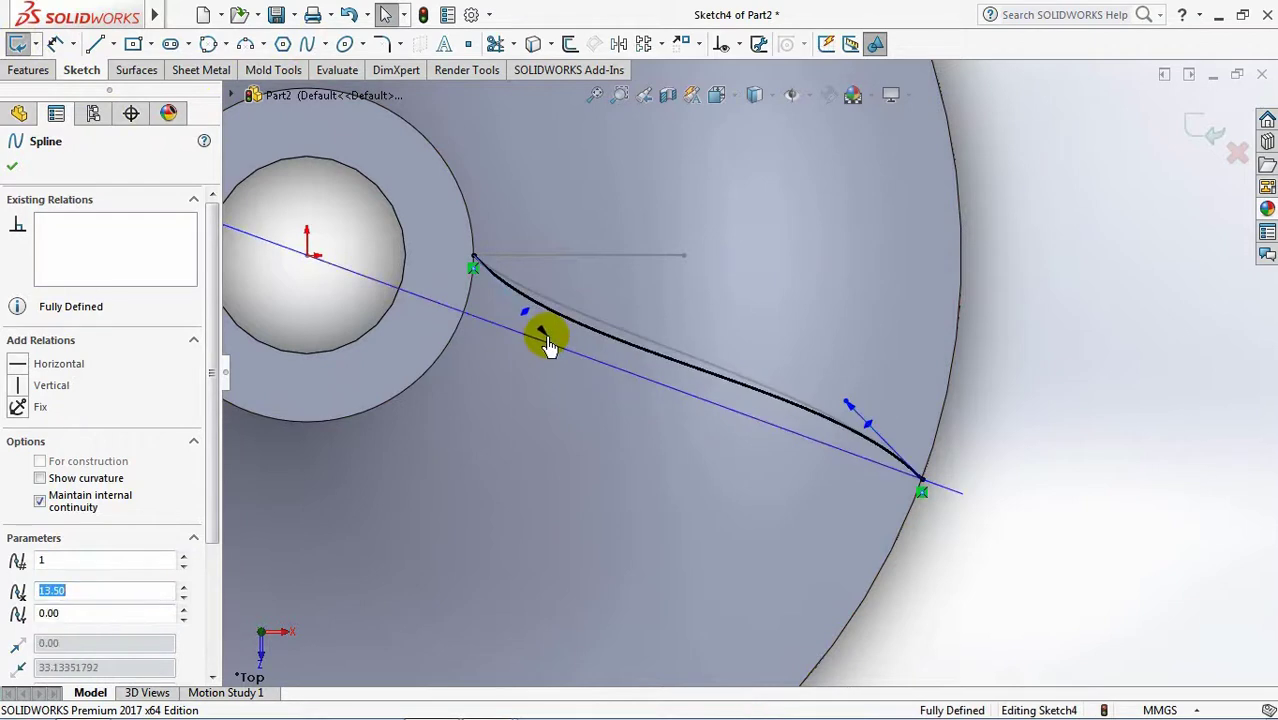
click(1212, 130)
click(1090, 248)
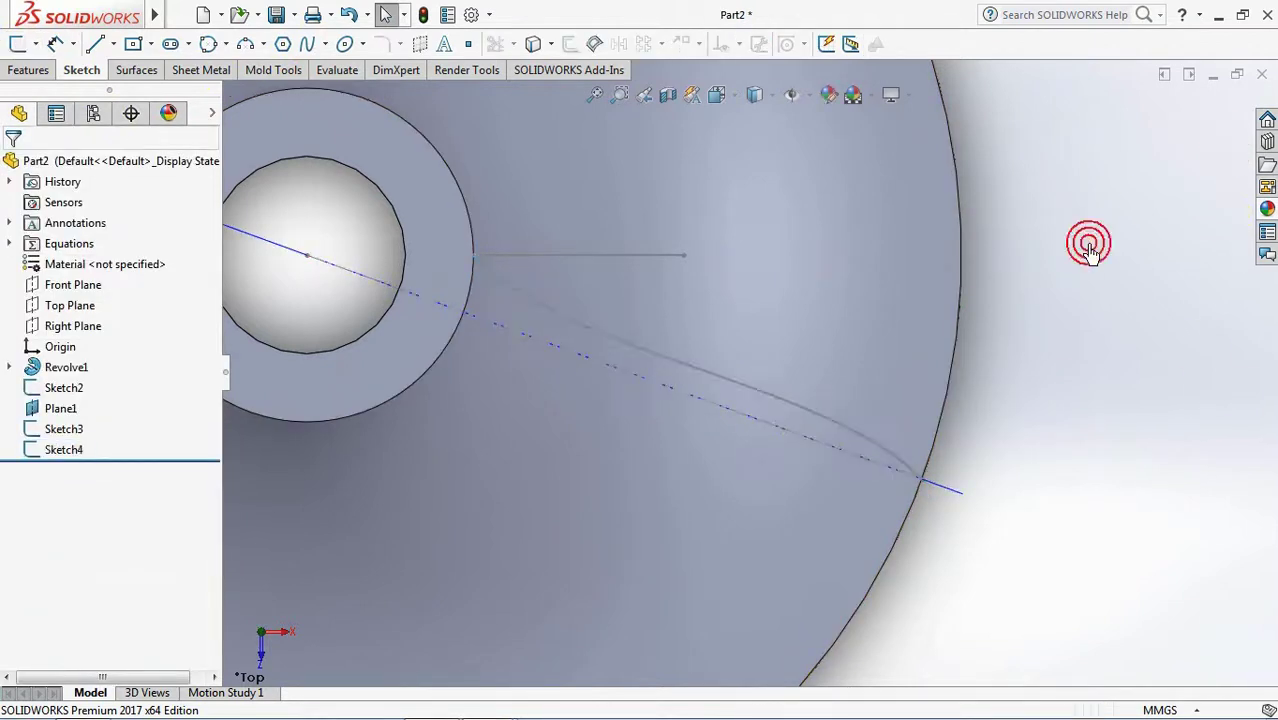
scroll(1088, 250, up, 2)
mouse_move(1021, 391)
middle_down()
mouse_move(1021, 308)
mouse_move(856, 357)
middle_up()
Project Sketch4 onto the hub's sloped face to create Curve1
click(45, 452)
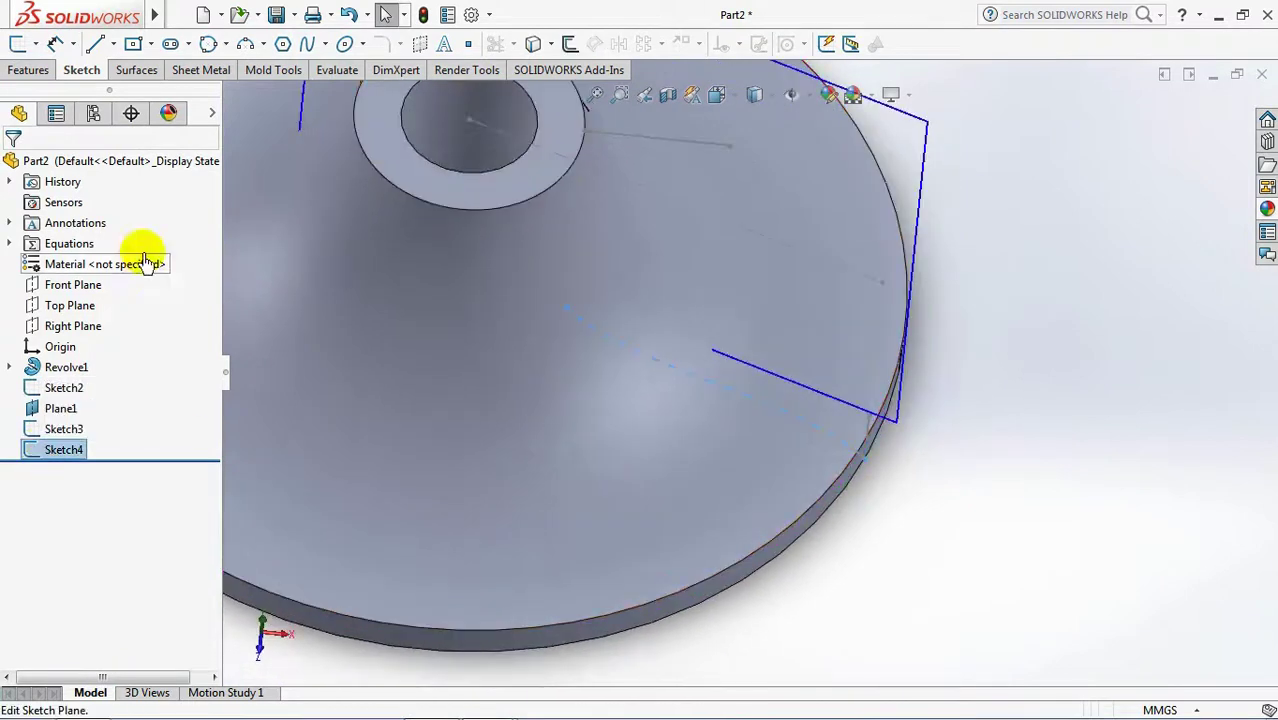
click(137, 70)
click(611, 45)
click(650, 91)
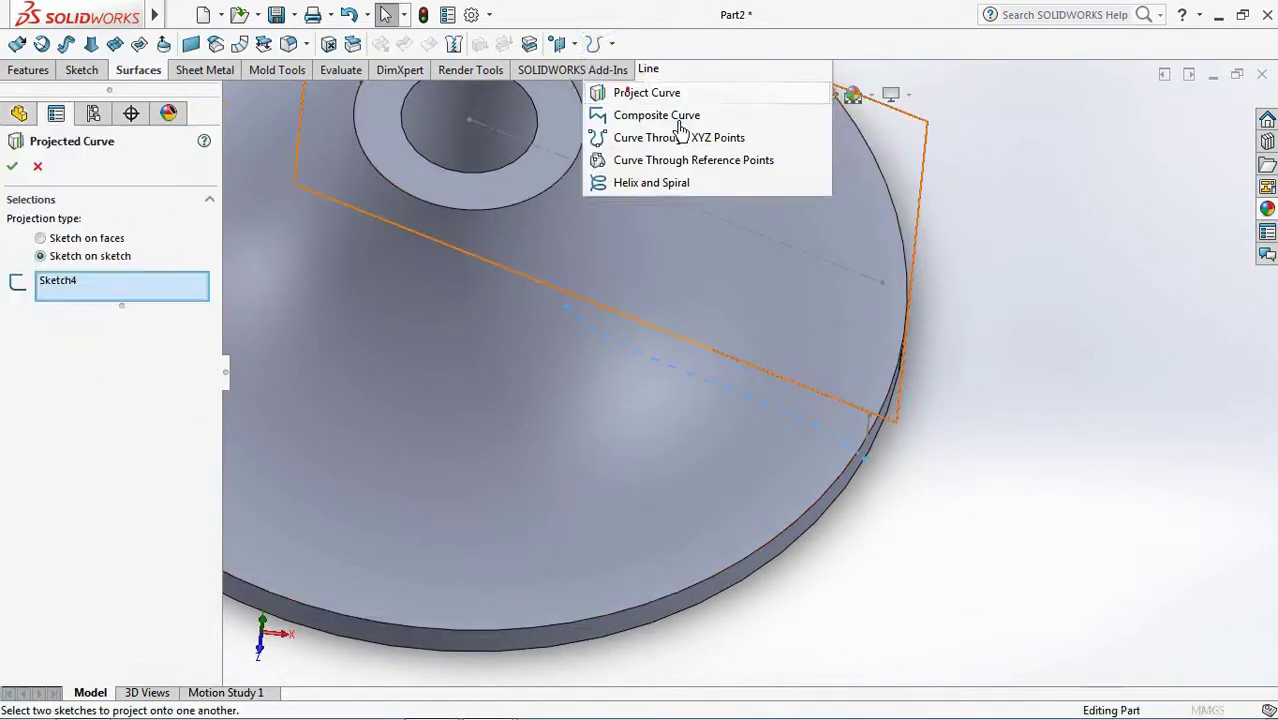
click(40, 241)
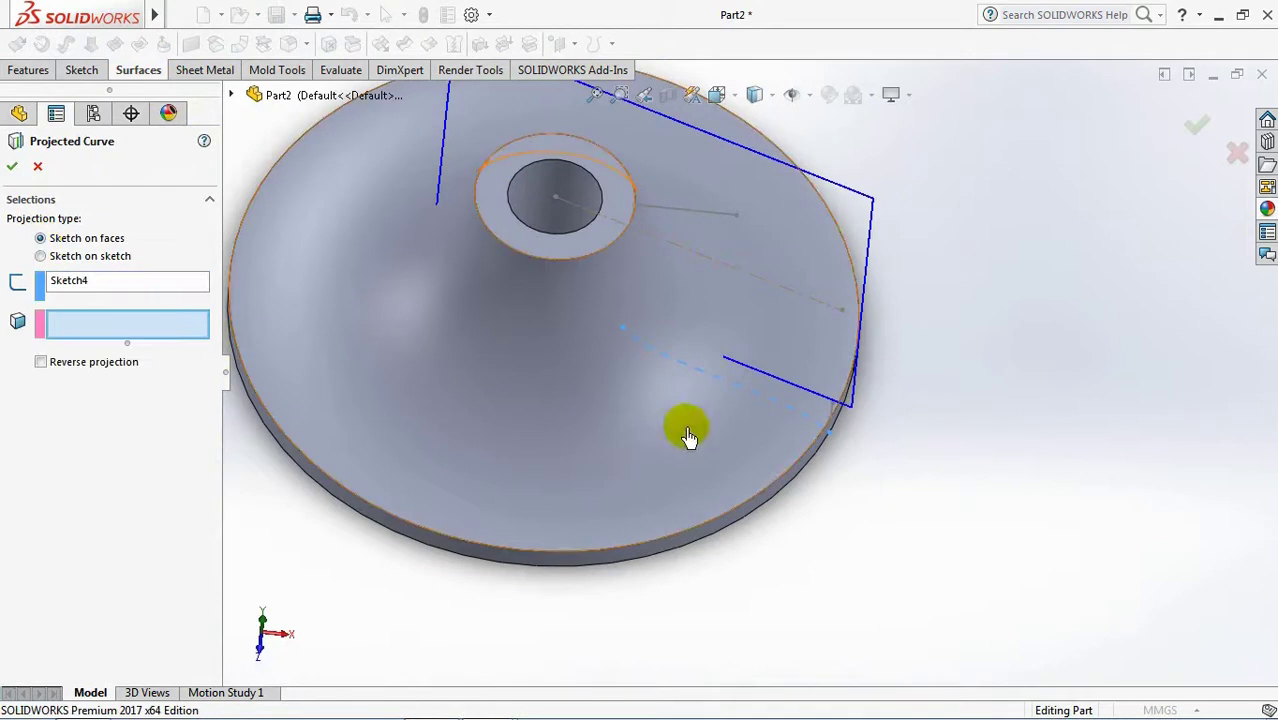
click(688, 434)
key(Return)
click(933, 491)
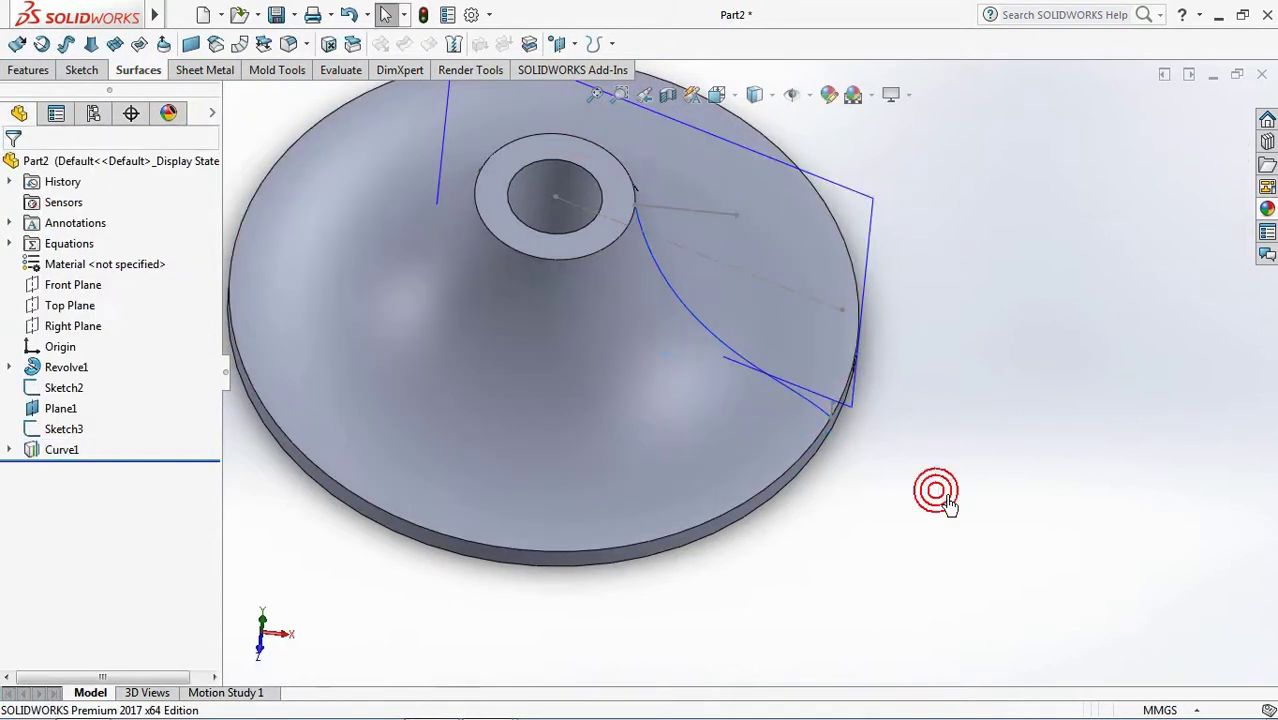
click(867, 226)
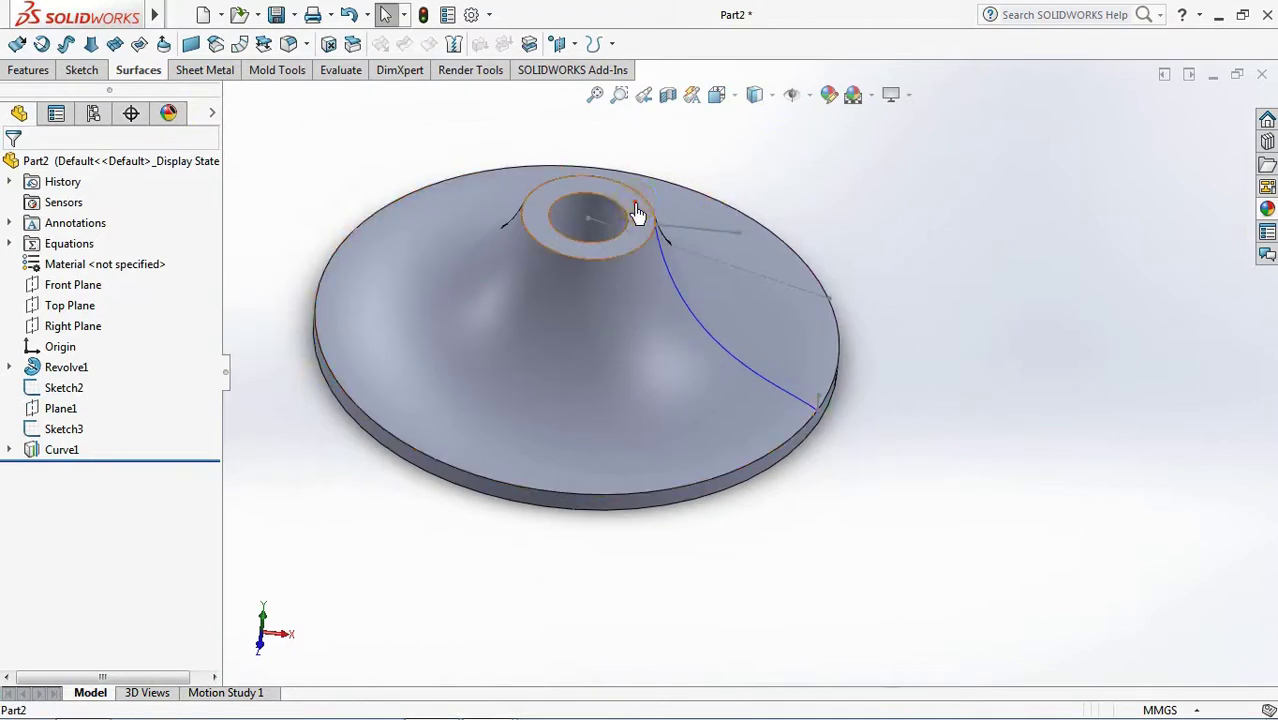
Start a sketch on the hub's top face and draw a spline from the line's end to the blade curve
click(640, 212)
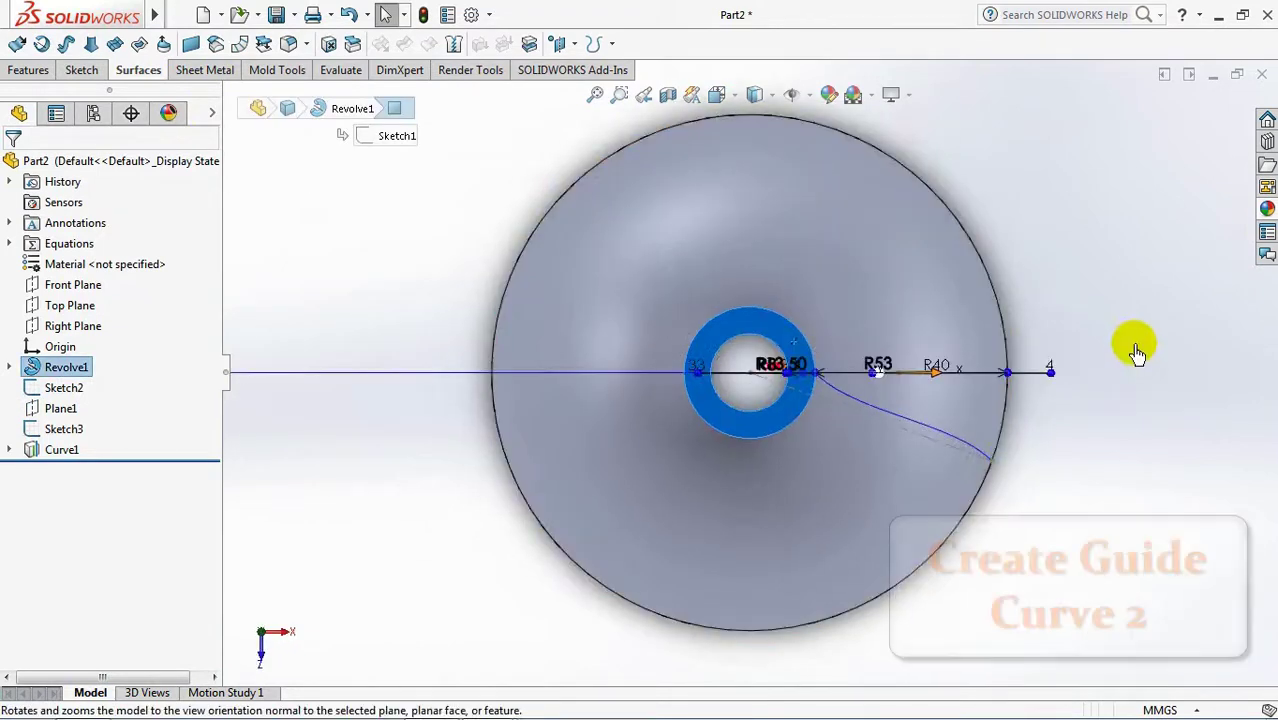
scroll(1134, 342, down, 3)
click(1132, 345)
click(528, 350)
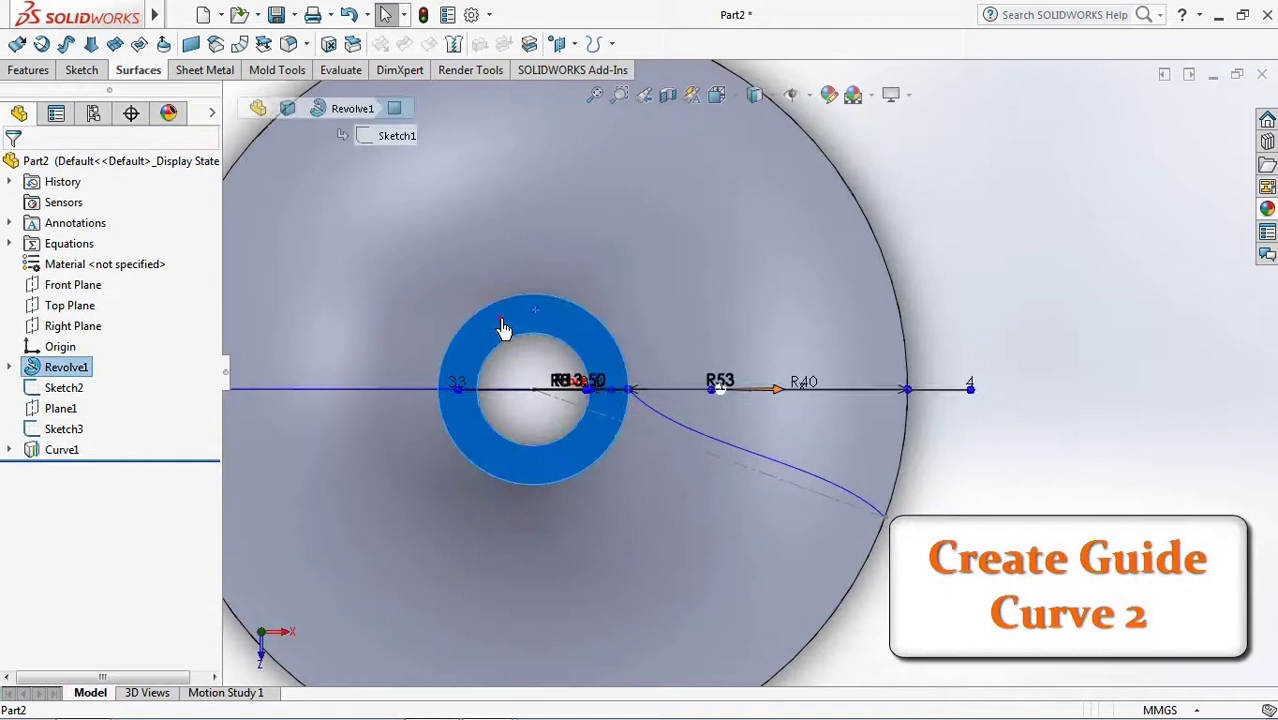
click(588, 263)
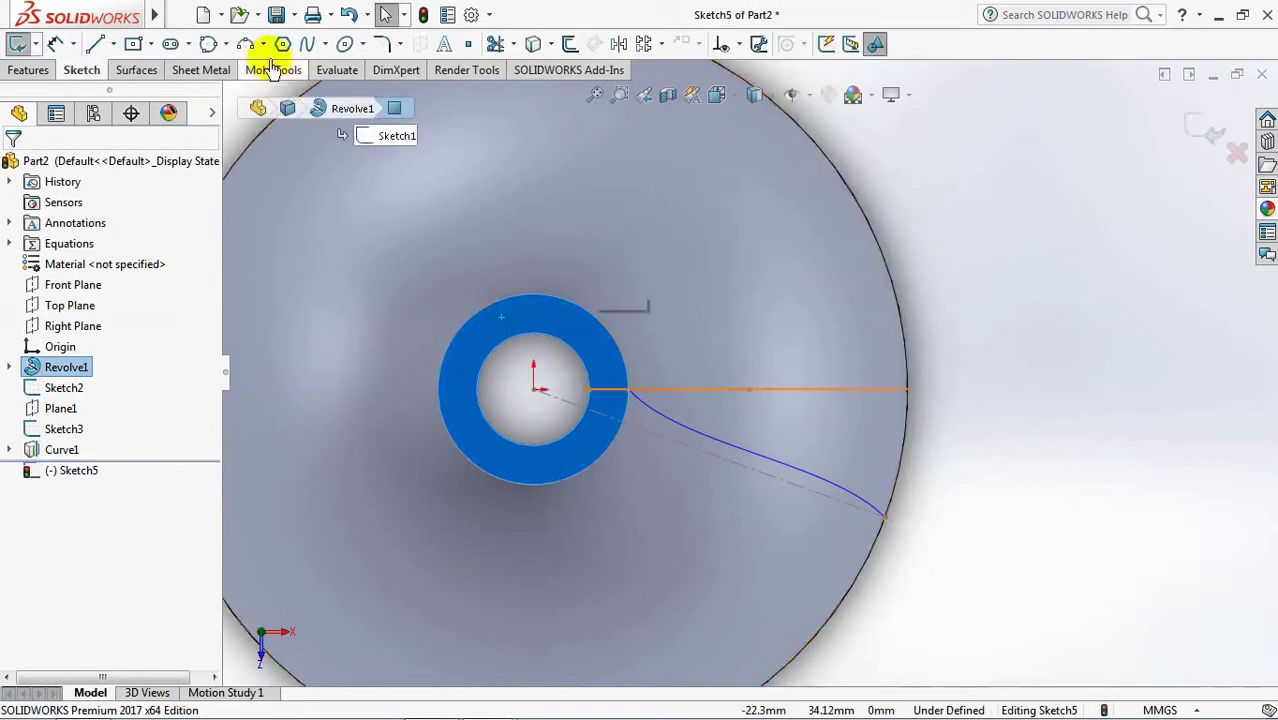
click(307, 44)
click(731, 389)
drag(750, 392, 886, 520)
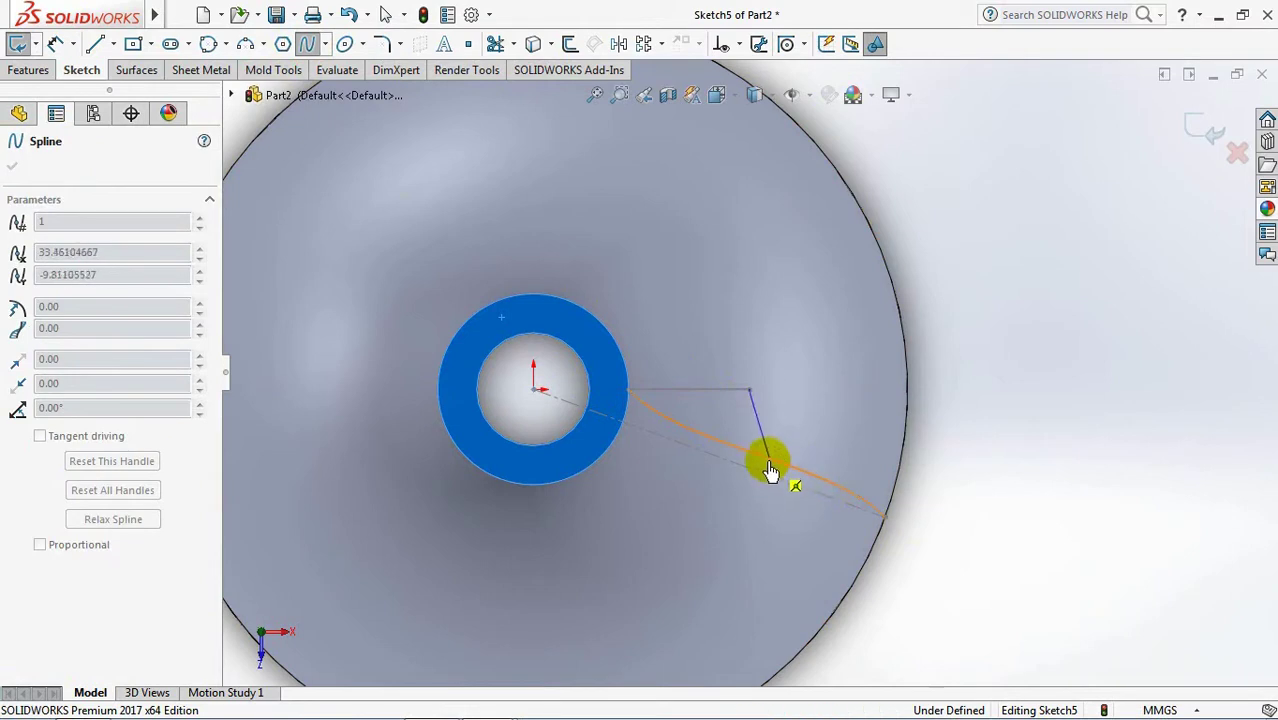
drag(781, 473, 782, 476)
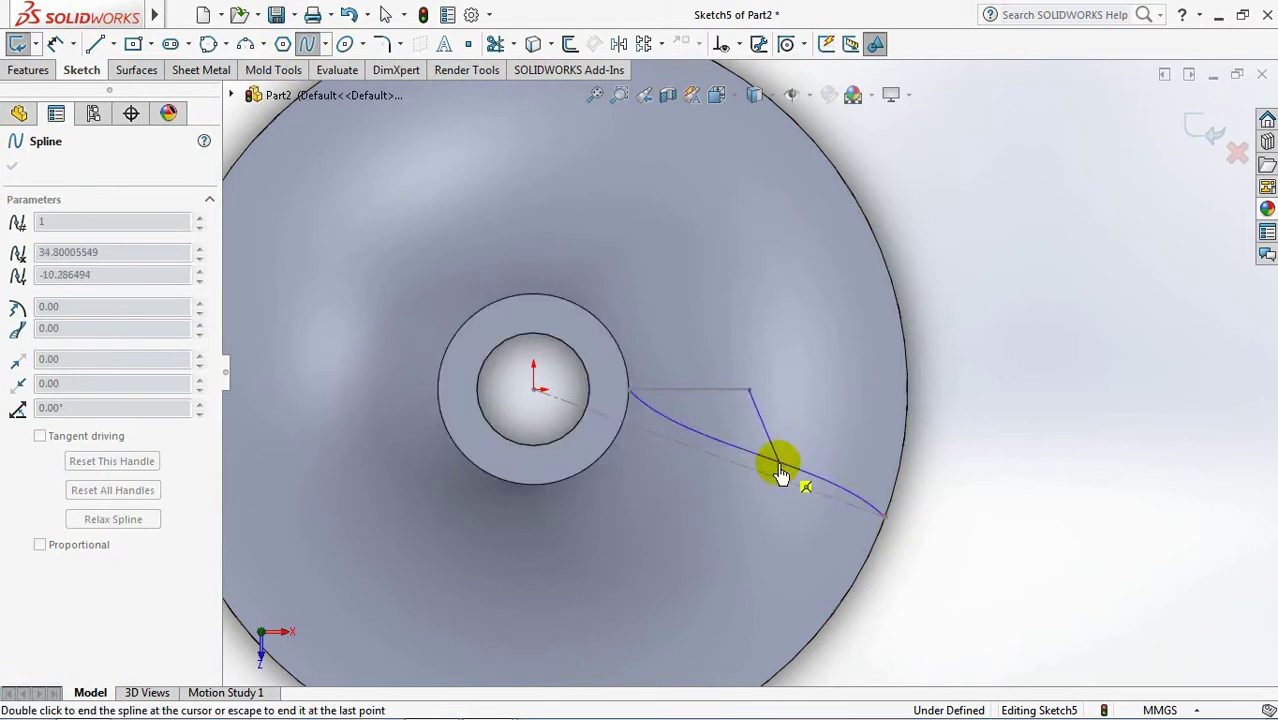
right_click(781, 473)
click(805, 477)
Convert Curve1 into the sketch, trim it, and make Spline1 tangent to Spline3
click(825, 485)
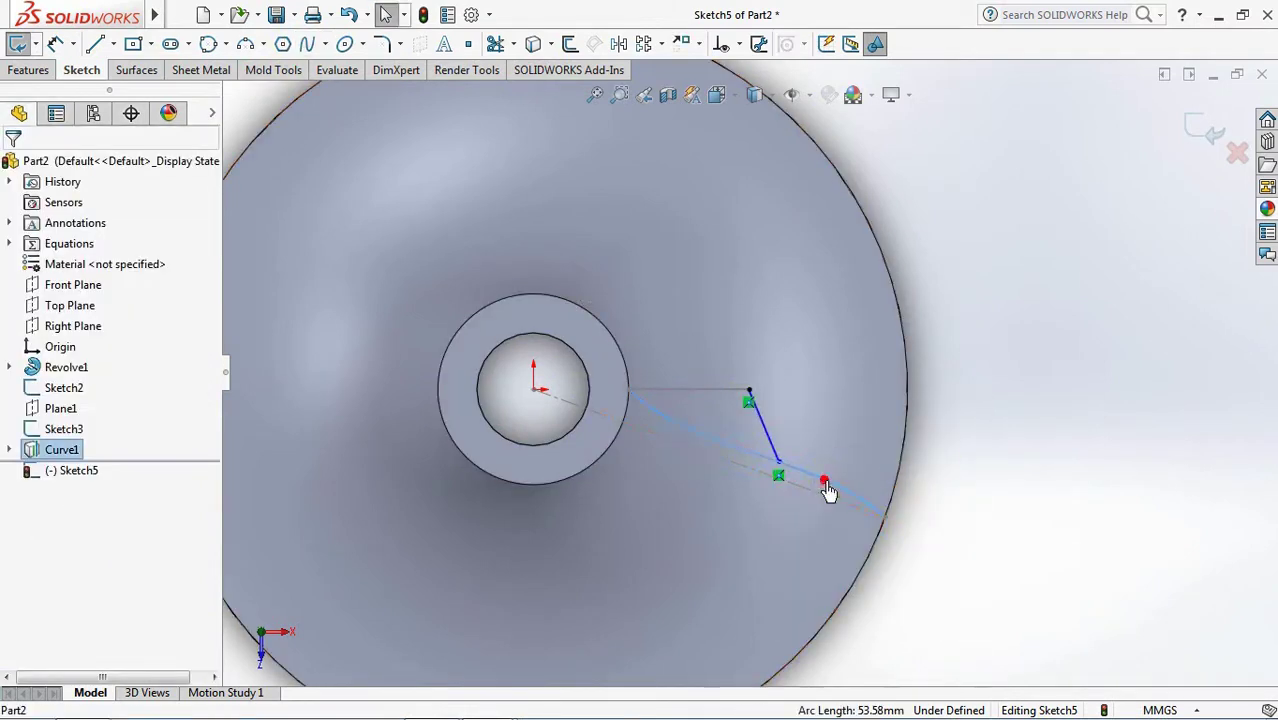
click(532, 46)
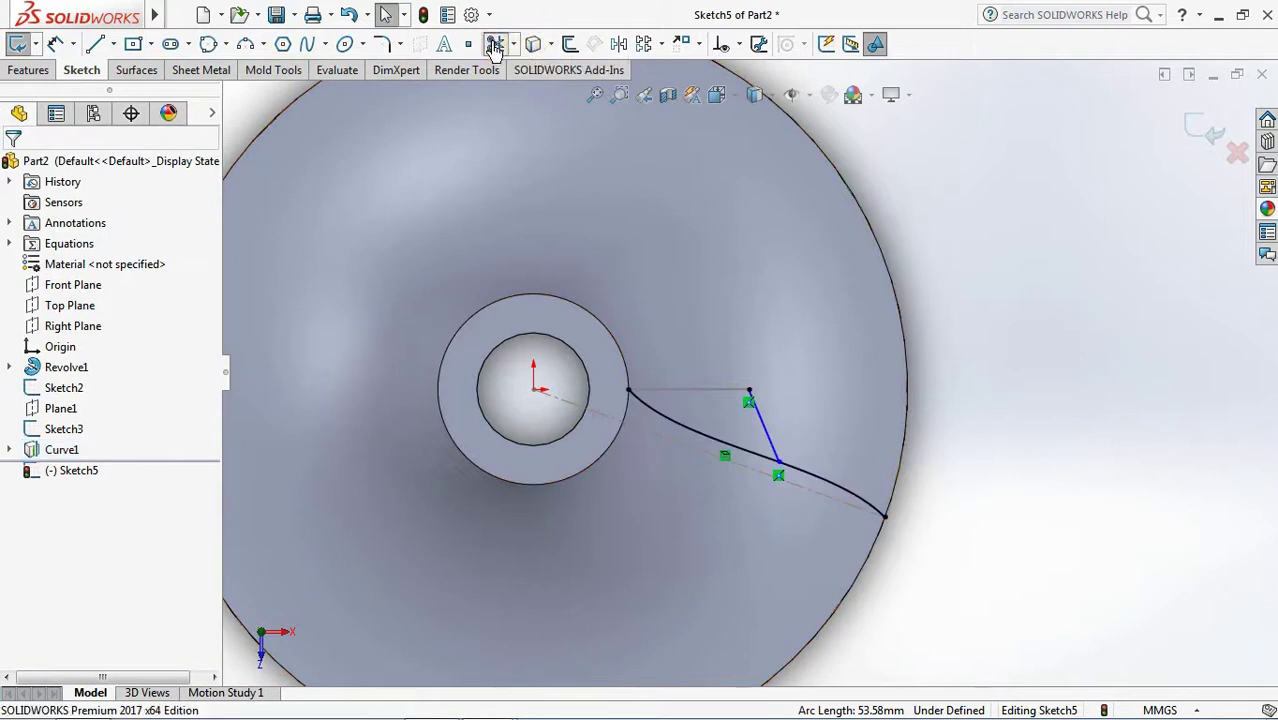
click(495, 44)
scroll(819, 491, down, 4)
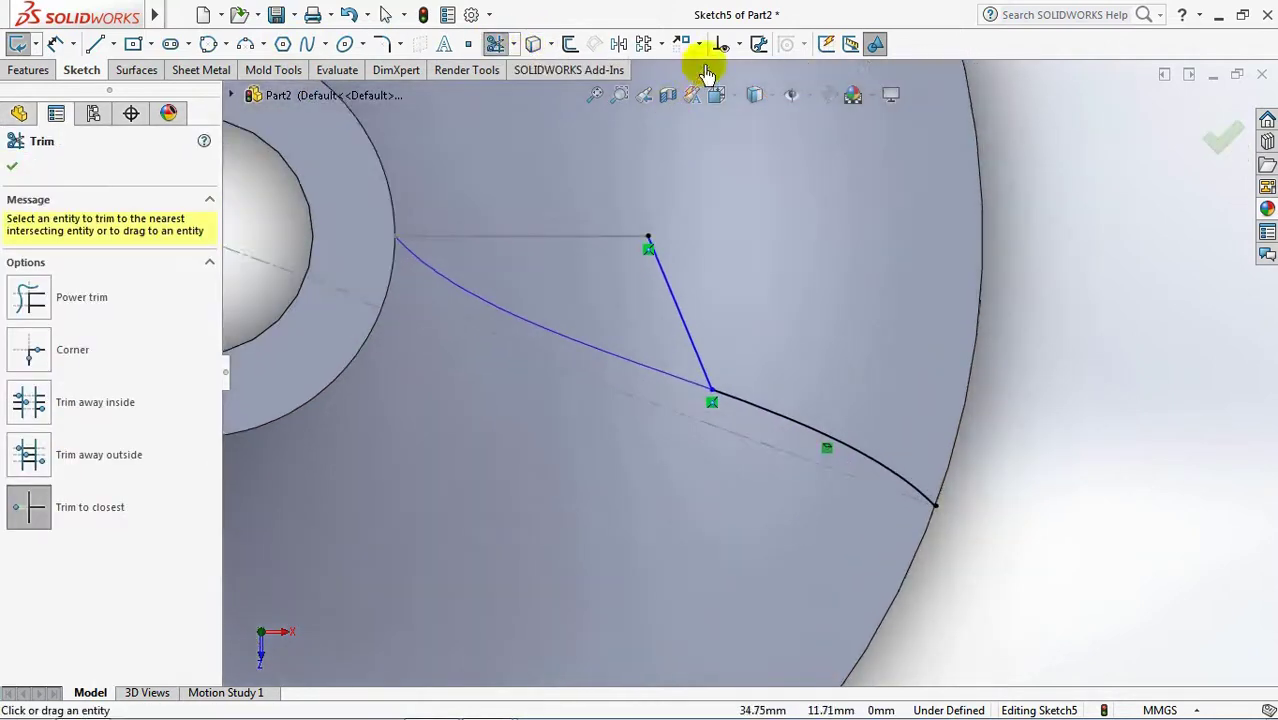
click(739, 44)
click(760, 91)
click(692, 338)
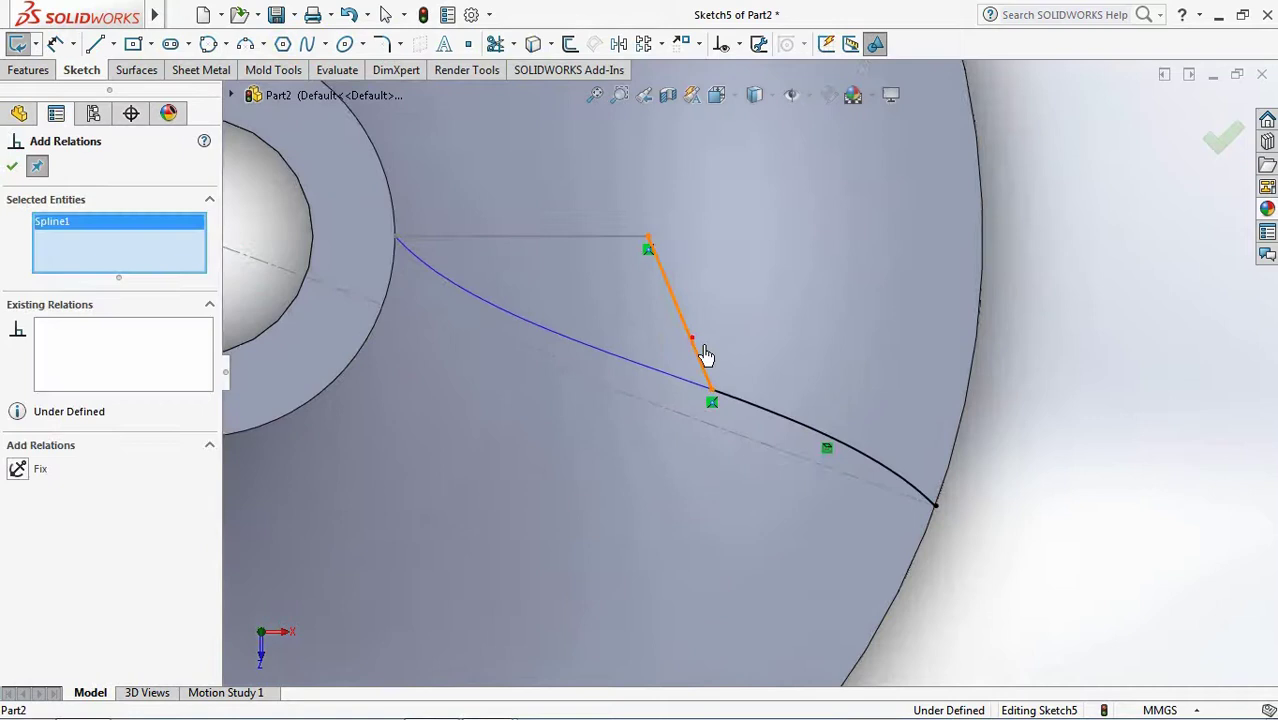
click(740, 408)
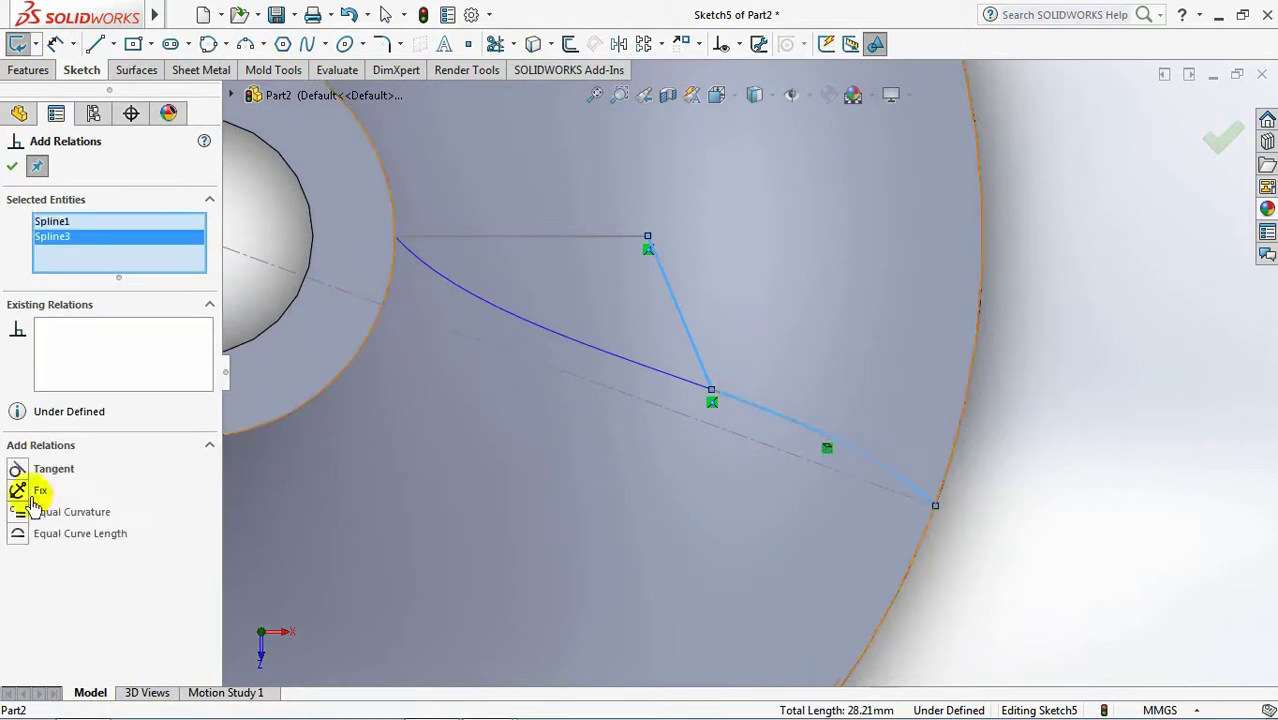
click(11, 172)
Reshape the upper spline into a smooth bend and close Sketch5
click(667, 309)
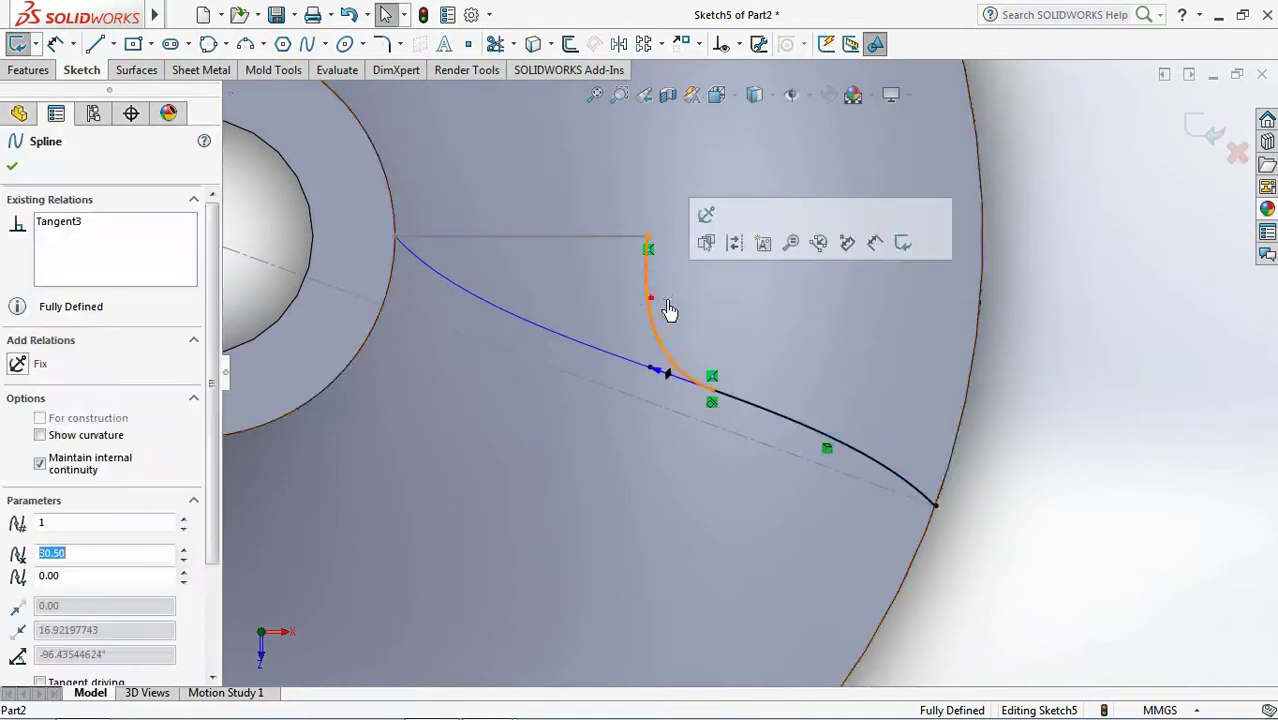
scroll(669, 311, down, 3)
mouse_move(685, 300)
mouse_down()
mouse_move(624, 331)
mouse_move(636, 327)
mouse_up()
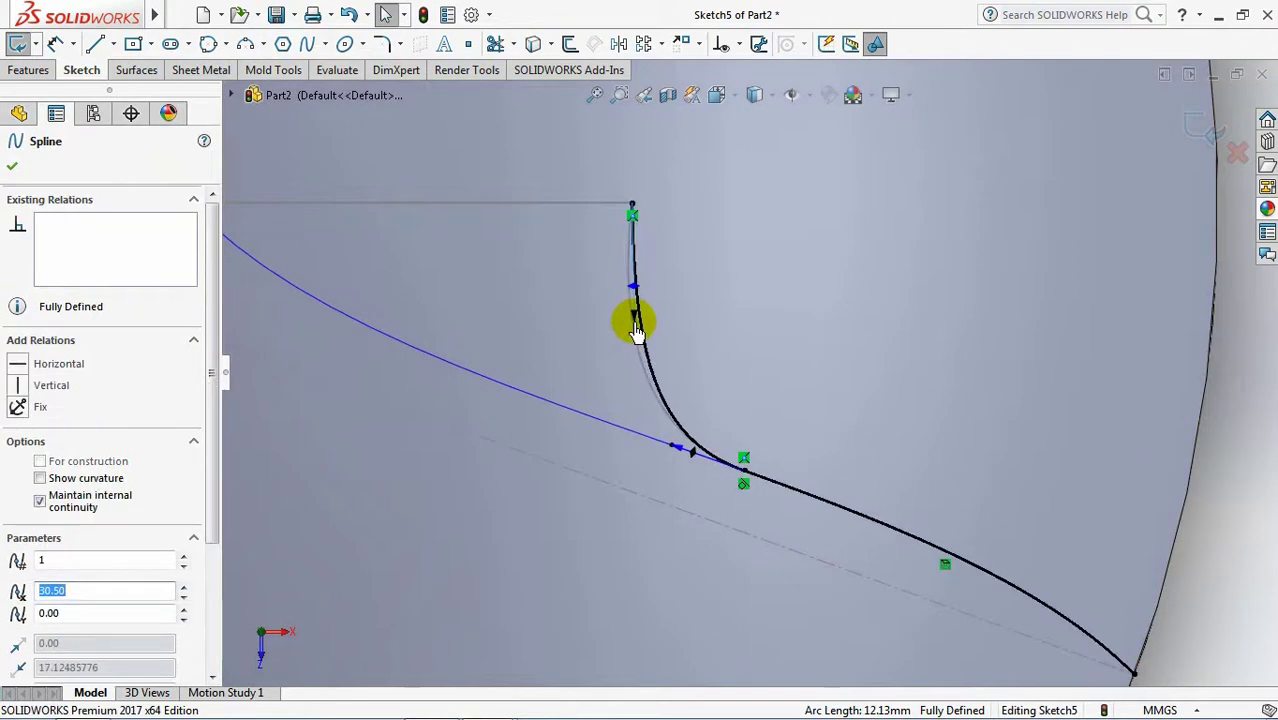
scroll(730, 330, up, 2)
scroll(730, 328, up, 3)
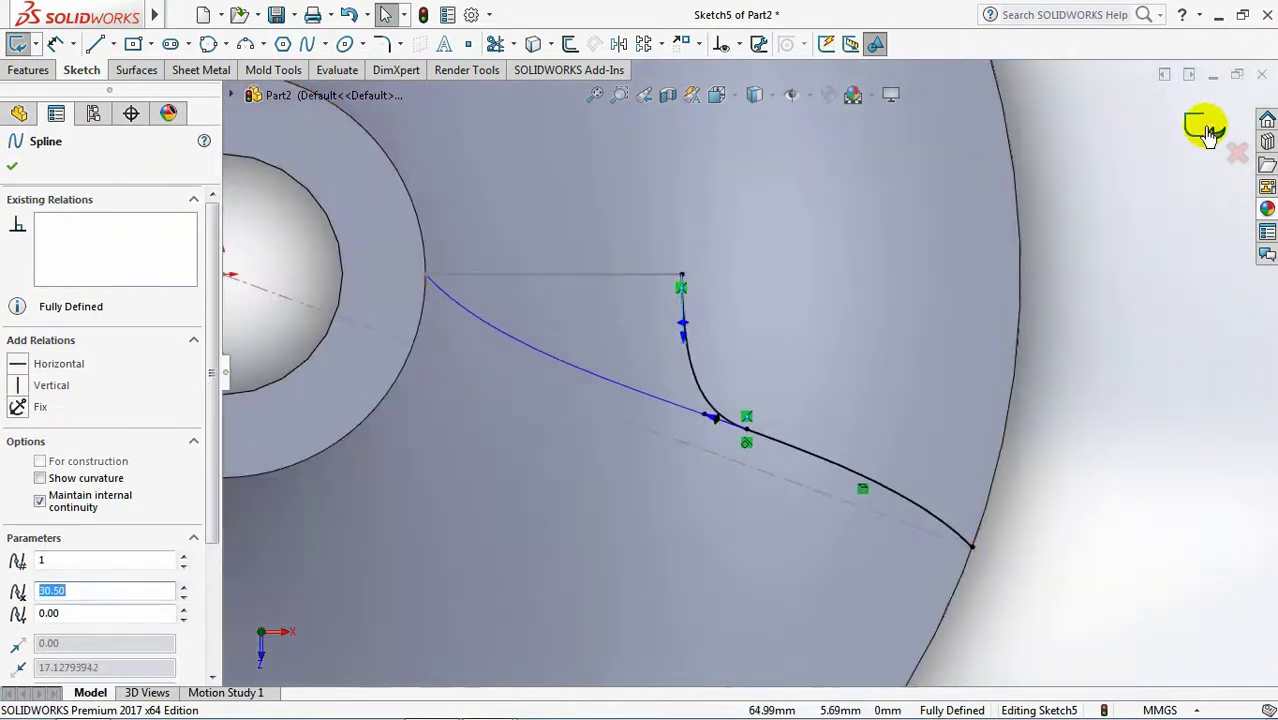
click(1203, 124)
Start a new sketch on the Front Plane, viewed normal to it
scroll(1138, 261, up, 3)
scroll(1041, 357, up, 3)
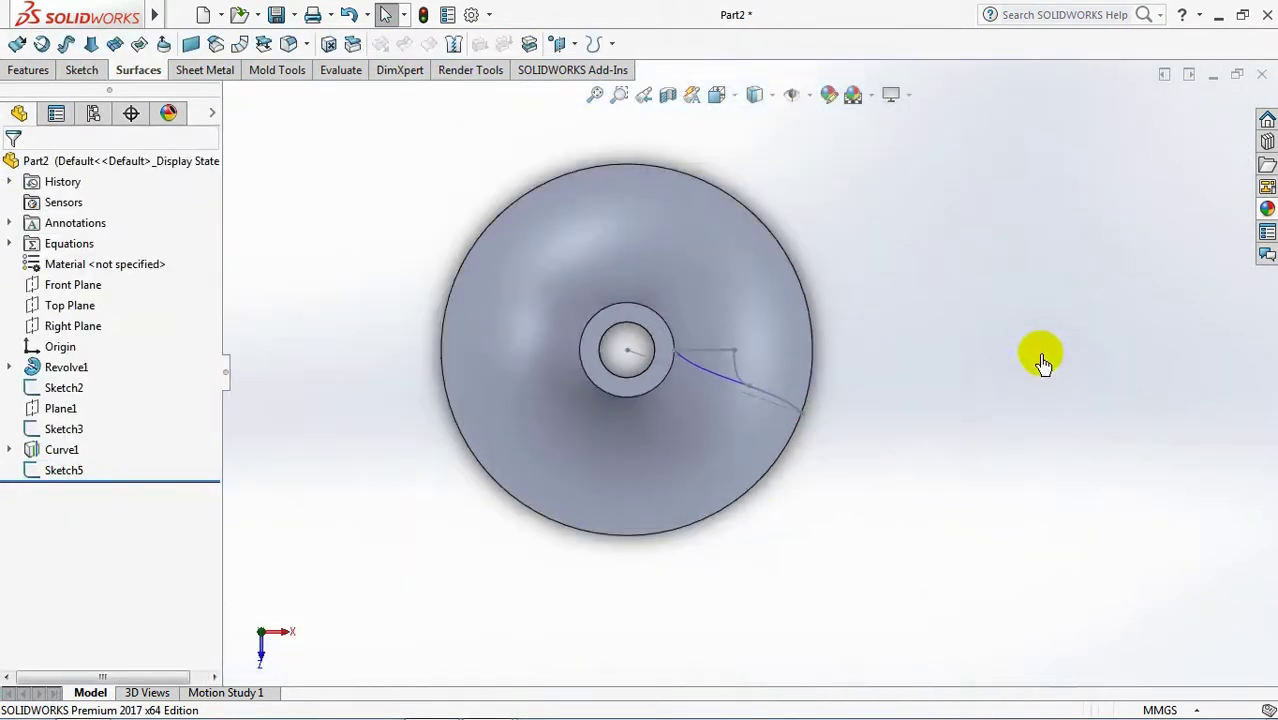
mouse_move(1041, 357)
middle_down()
mouse_move(979, 380)
mouse_move(925, 334)
middle_up()
click(66, 286)
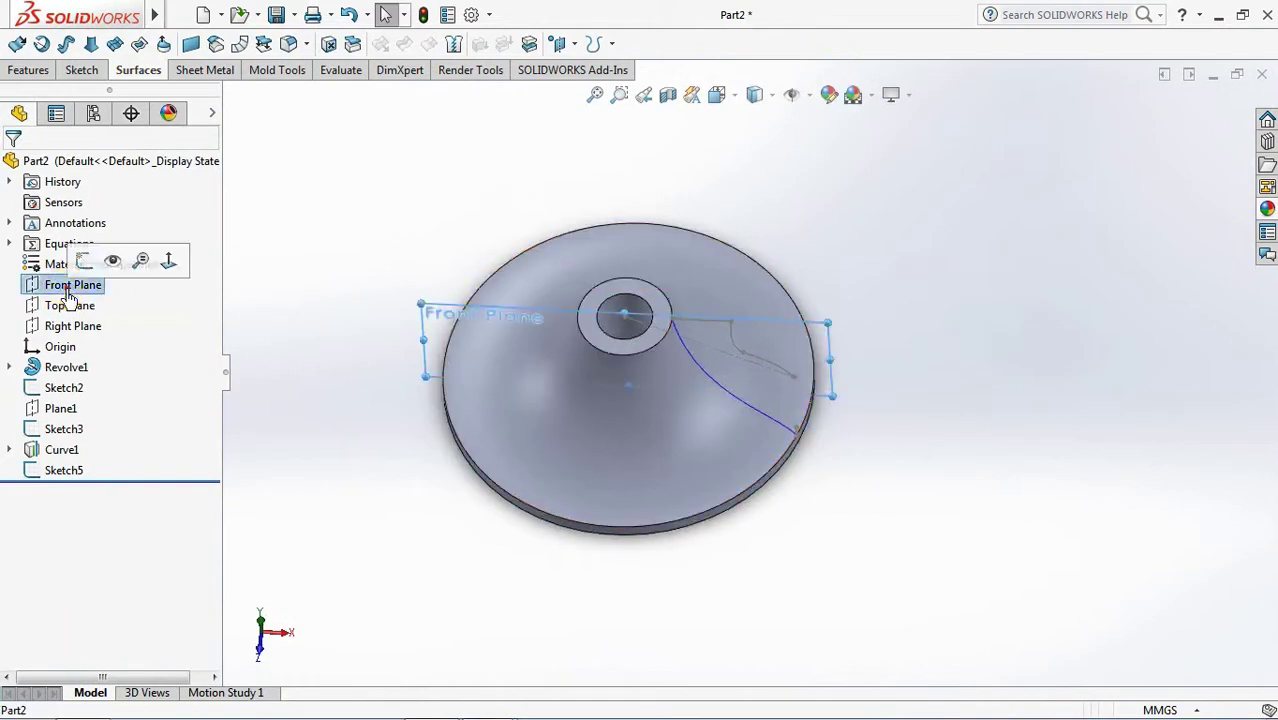
click(164, 264)
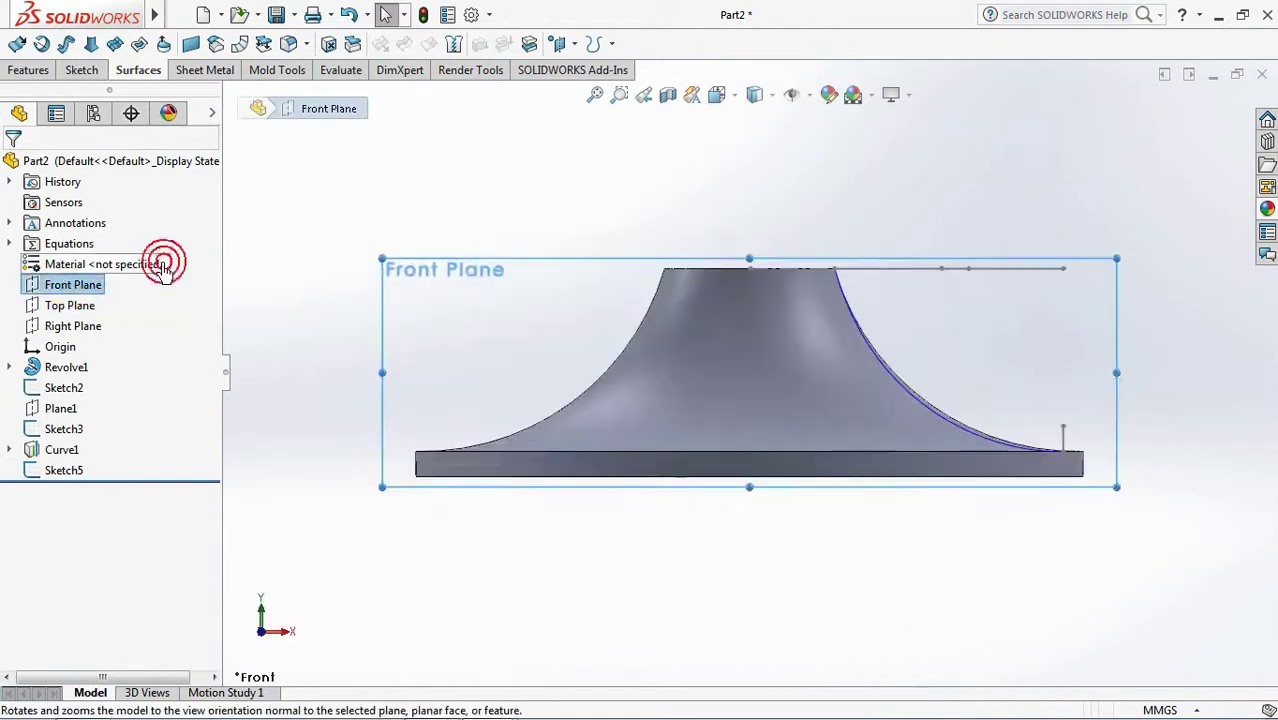
click(28, 290)
click(50, 263)
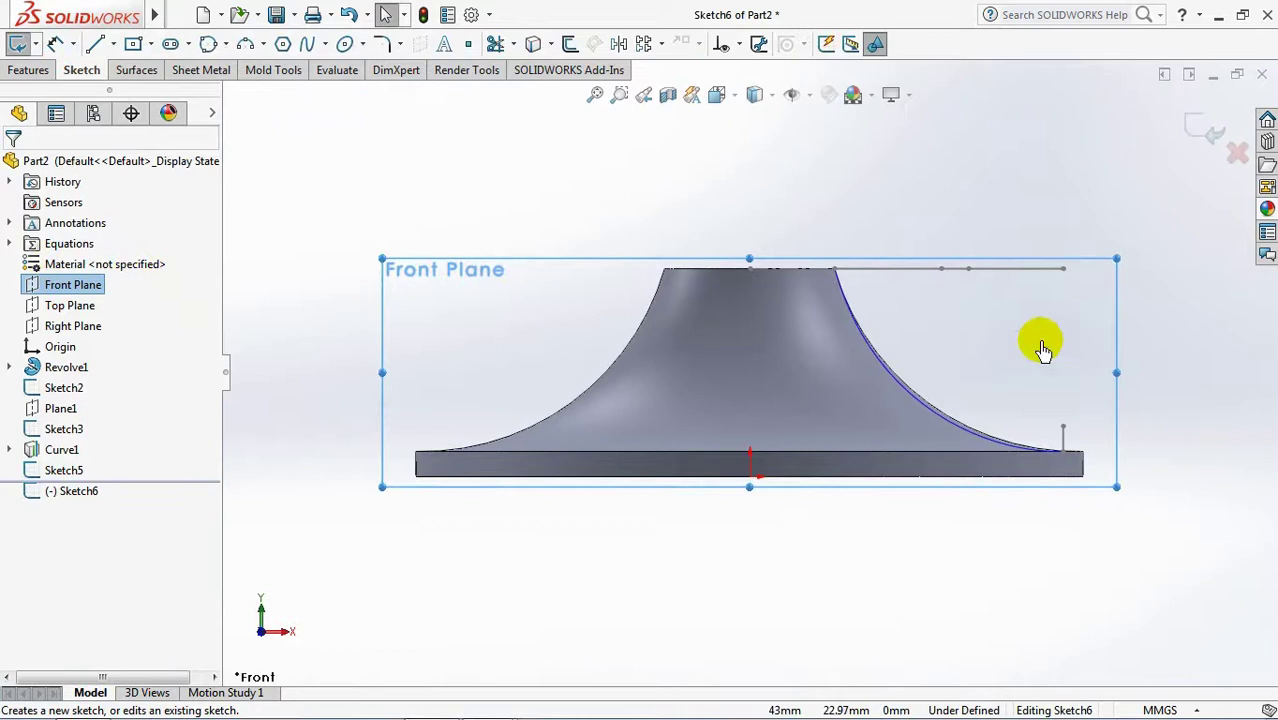
Draw a three-point arc from the profile's right end down to the rim
click(246, 44)
click(1061, 420)
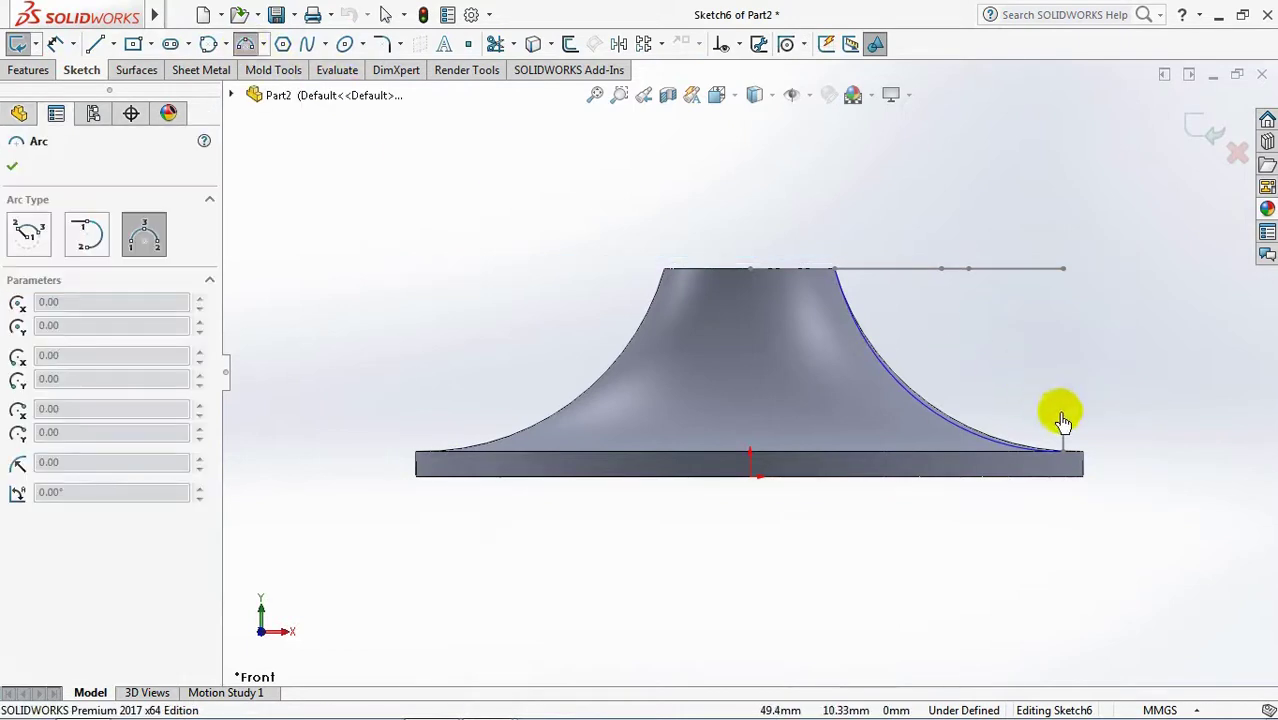
middle_drag(1061, 420, 935, 288)
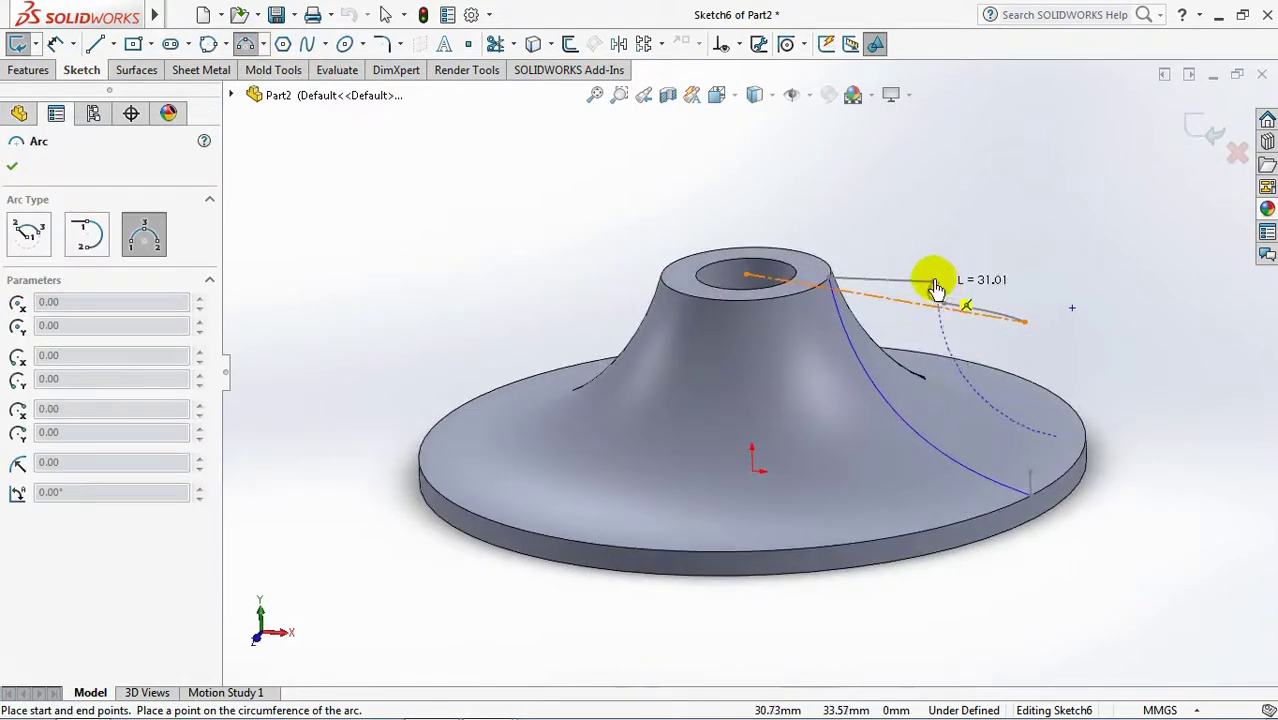
click(950, 345)
right_click(952, 345)
click(985, 358)
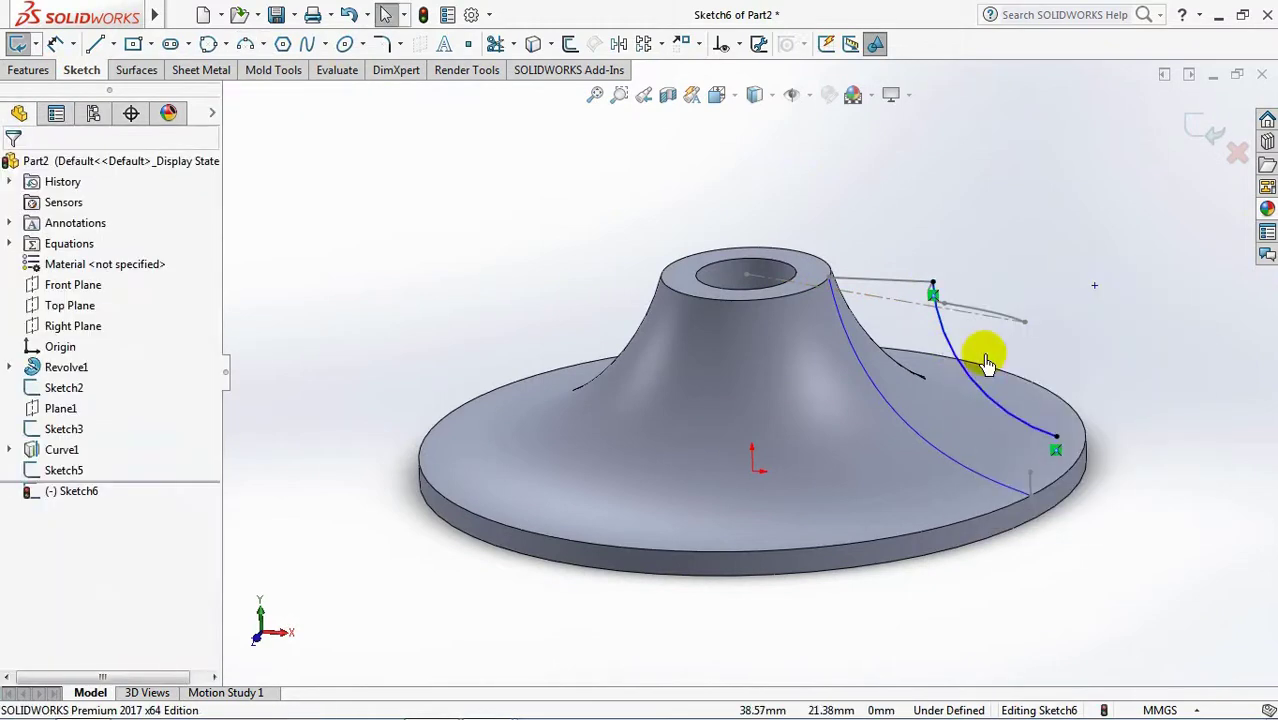
Dimension the arc's radius as 26 mm
click(55, 43)
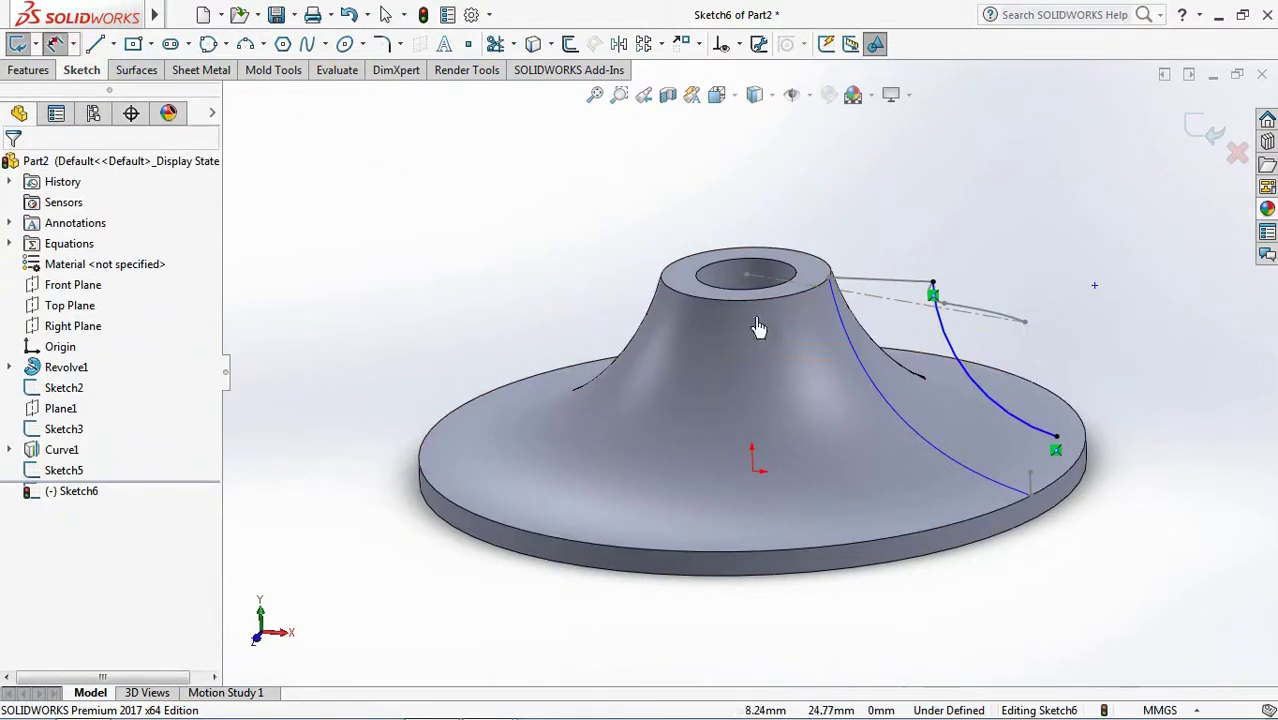
click(963, 350)
click(1045, 348)
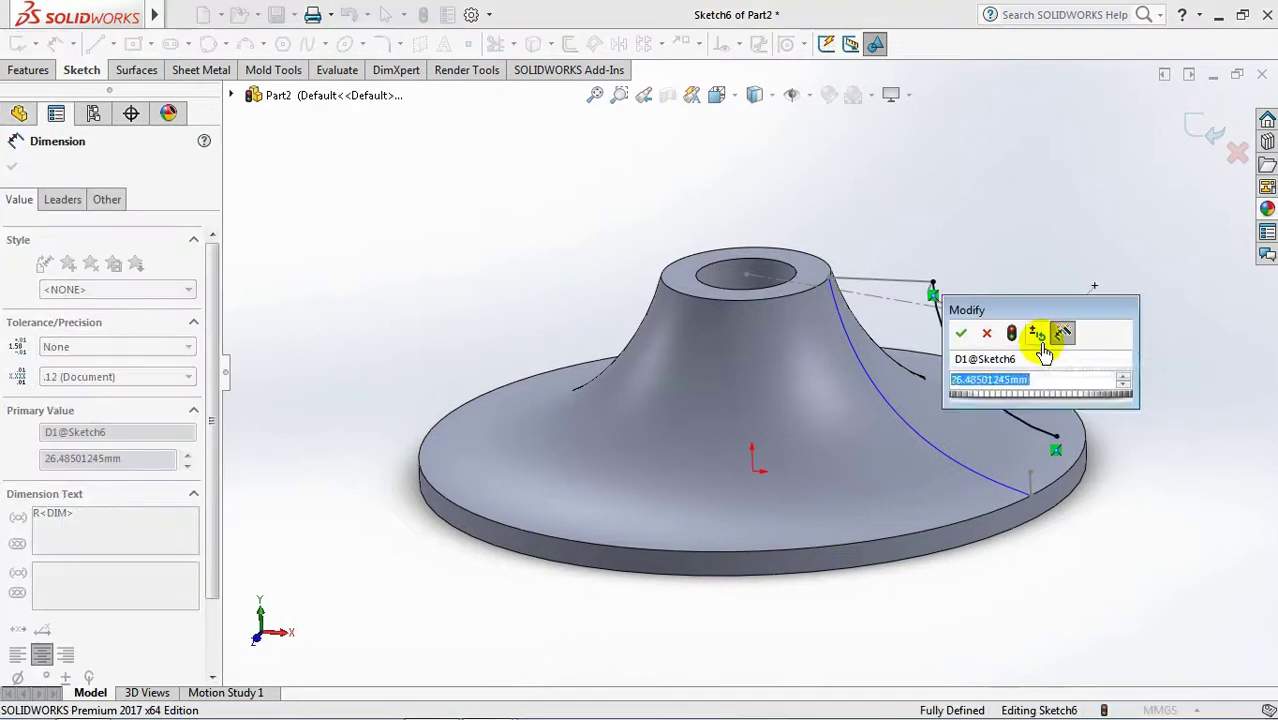
text(26)
click(961, 333)
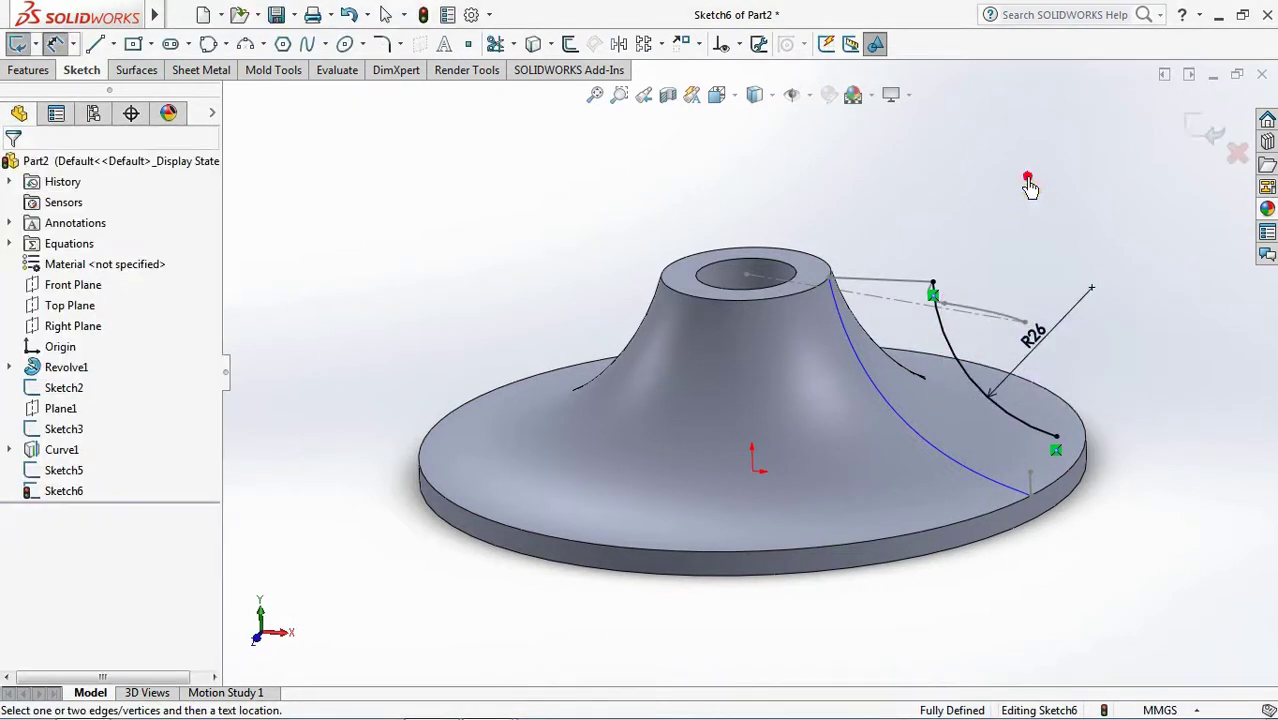
Exit the blade sketch and project Sketch6 and Sketch5 onto each other as Curve2
click(1210, 140)
middle_drag(1090, 205, 1090, 235)
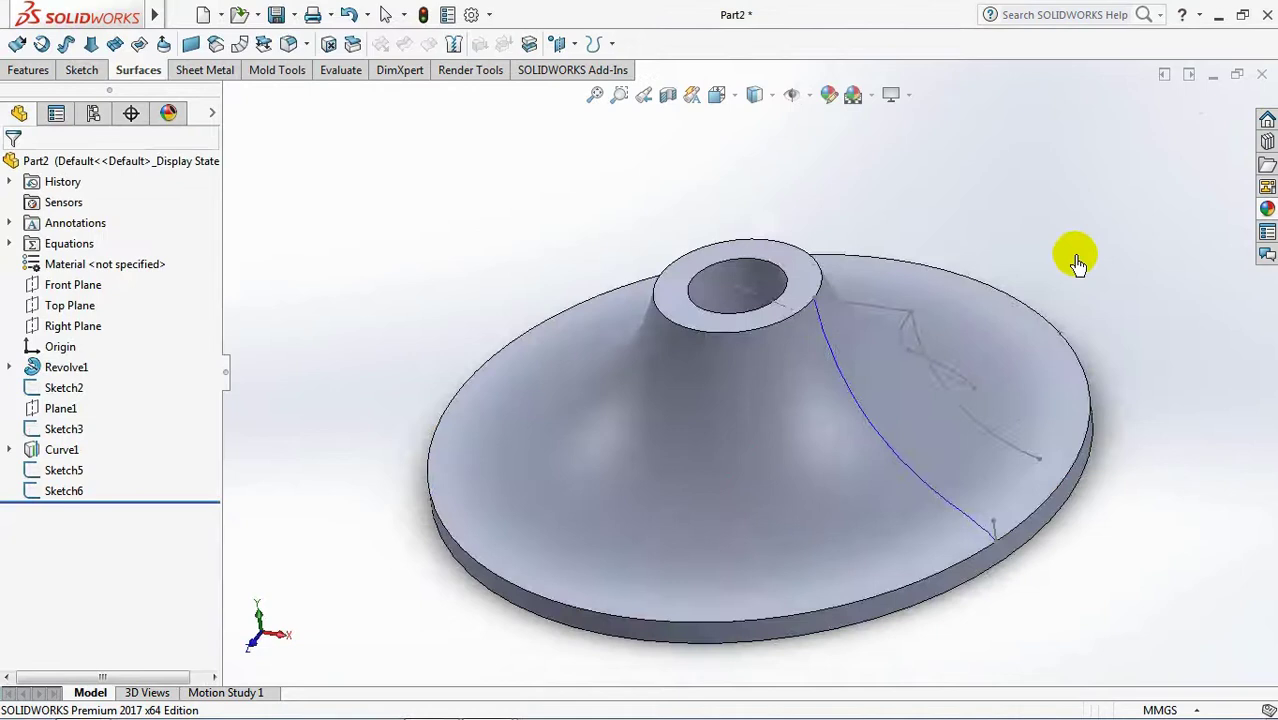
middle_drag(408, 125, 470, 200)
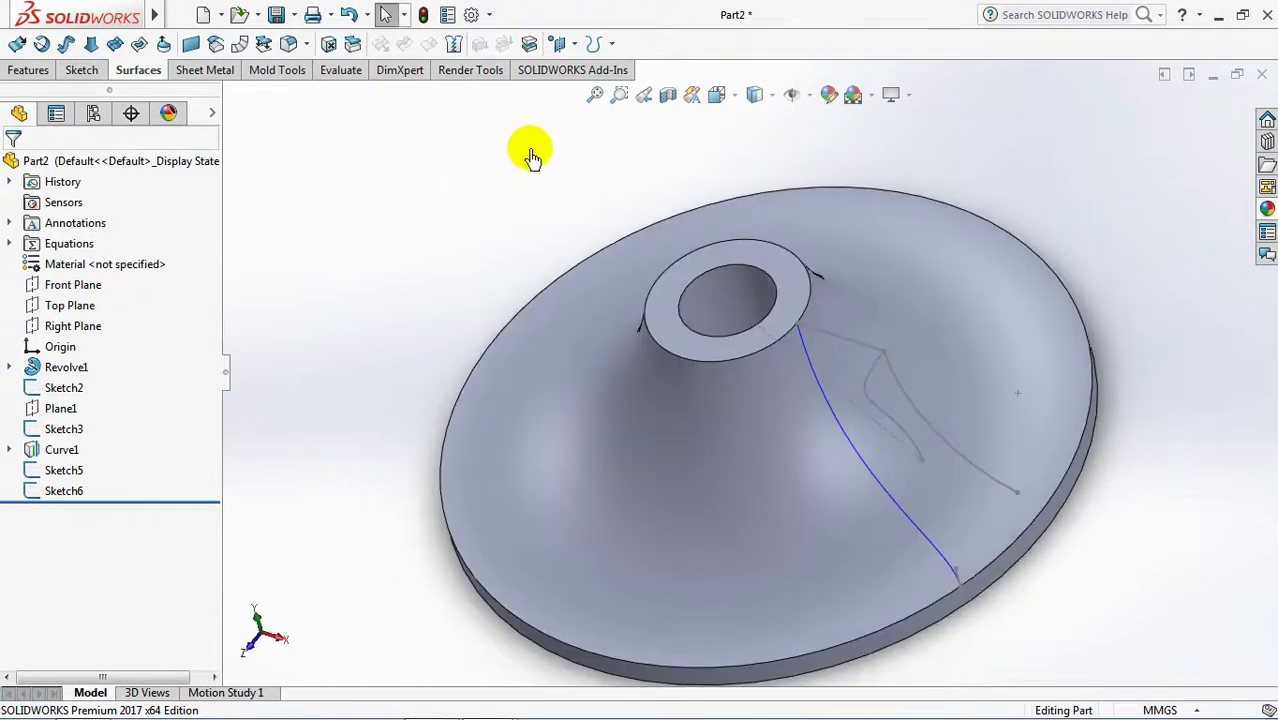
click(593, 43)
click(614, 86)
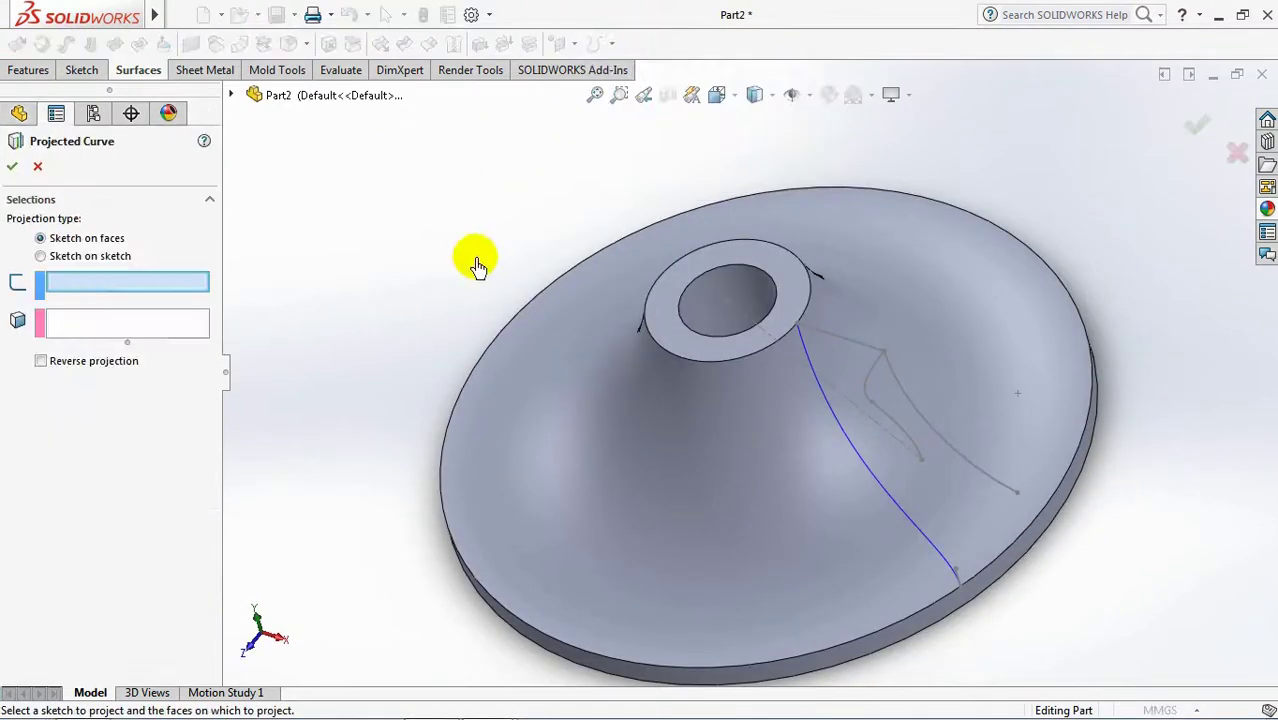
click(41, 257)
click(932, 434)
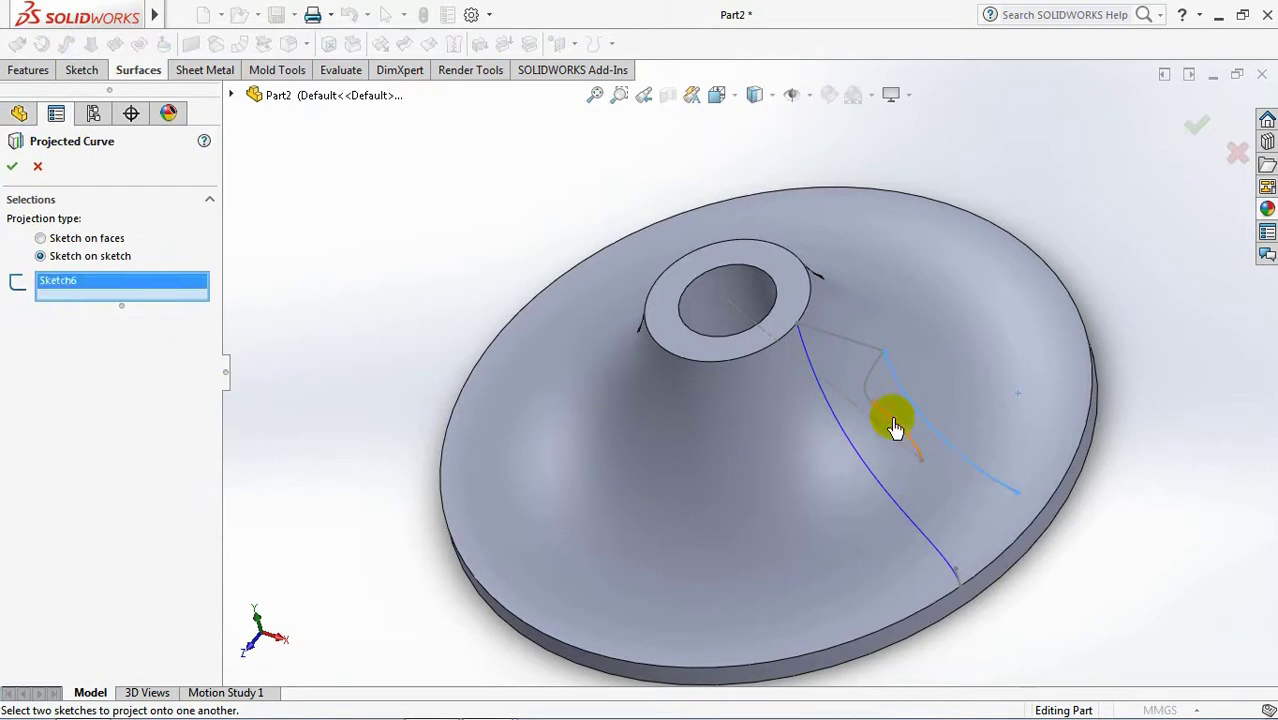
click(894, 427)
click(1198, 133)
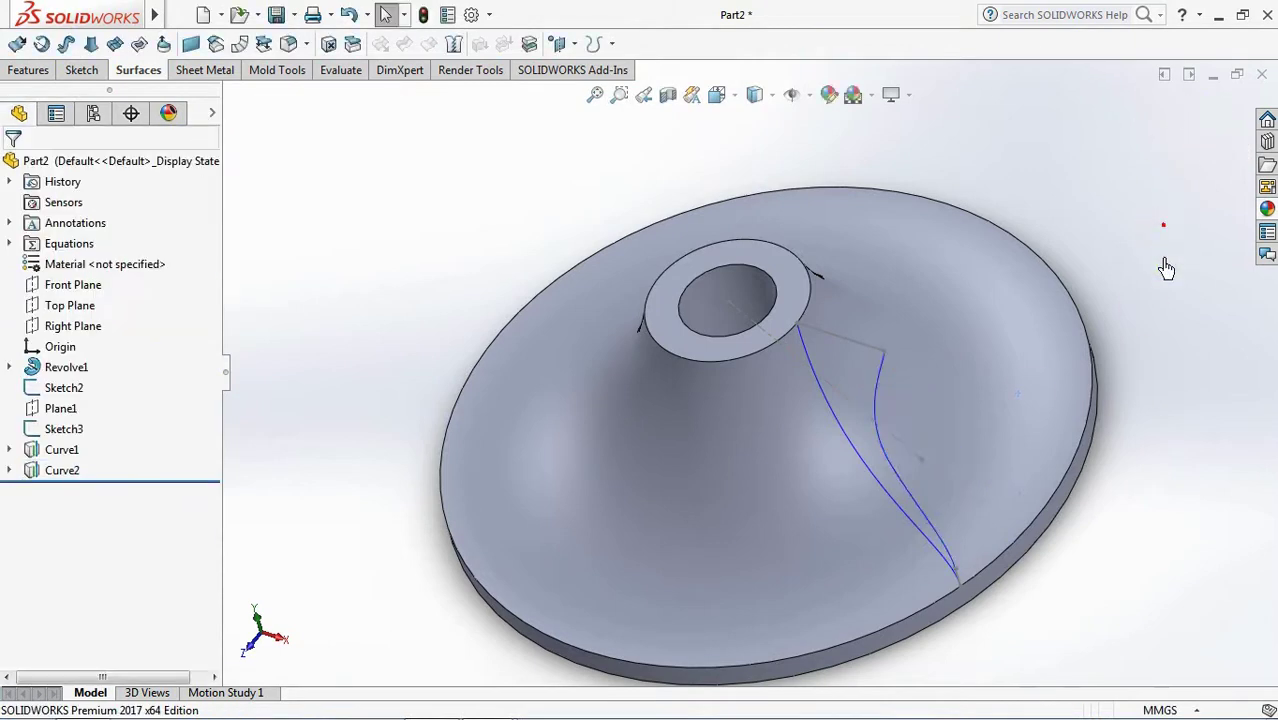
Loft Surface-Loft2 from profiles Sketch2 and Sketch3, guided by Curve1 and Curve2
middle_drag(1155, 349, 1157, 355)
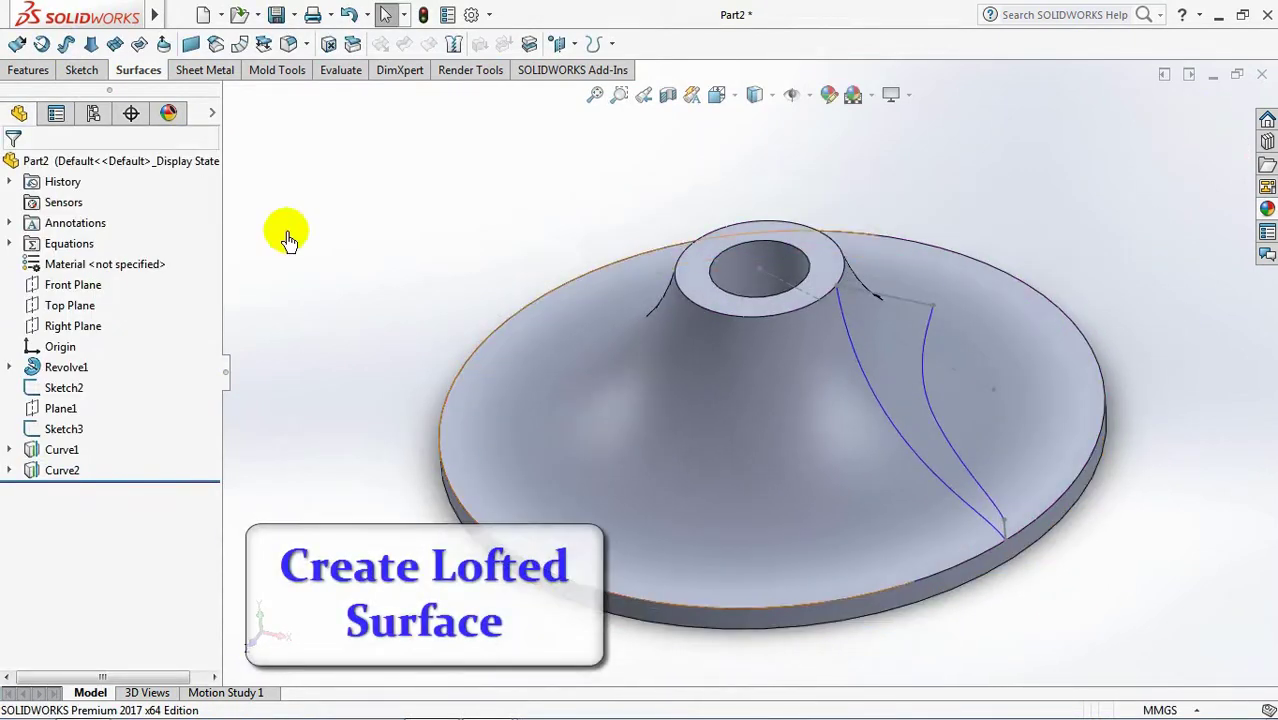
click(90, 44)
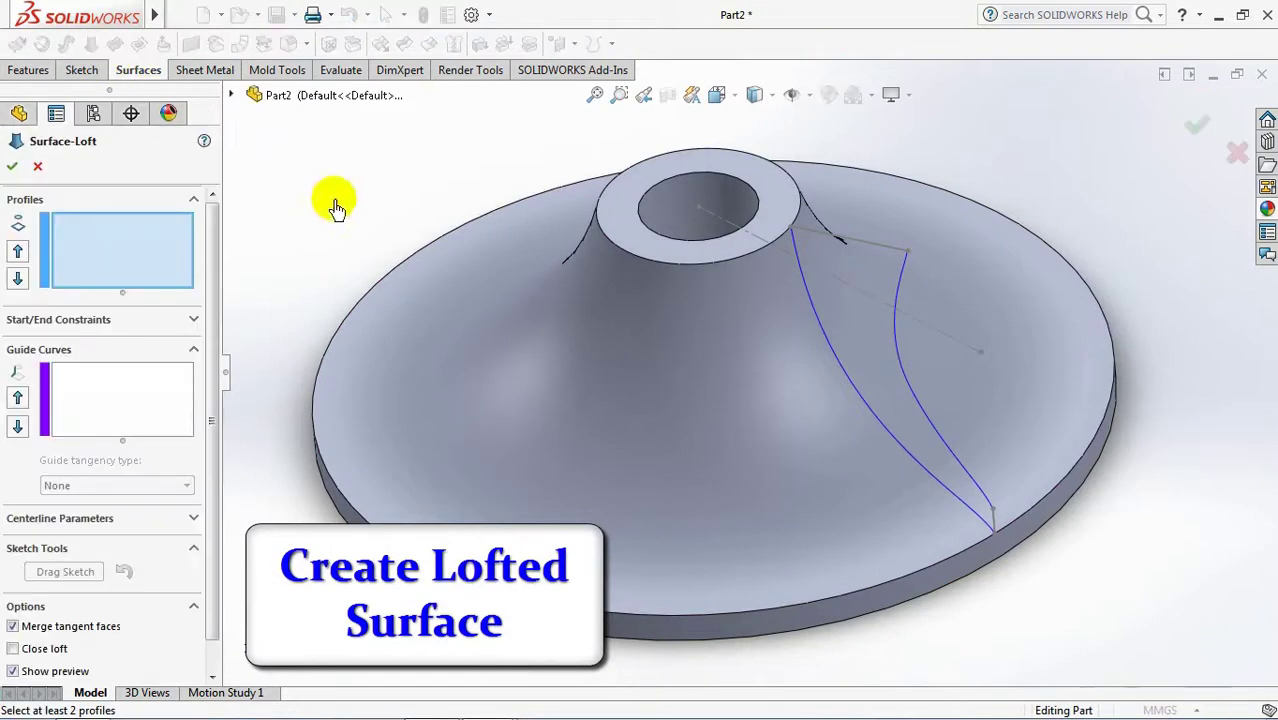
click(882, 247)
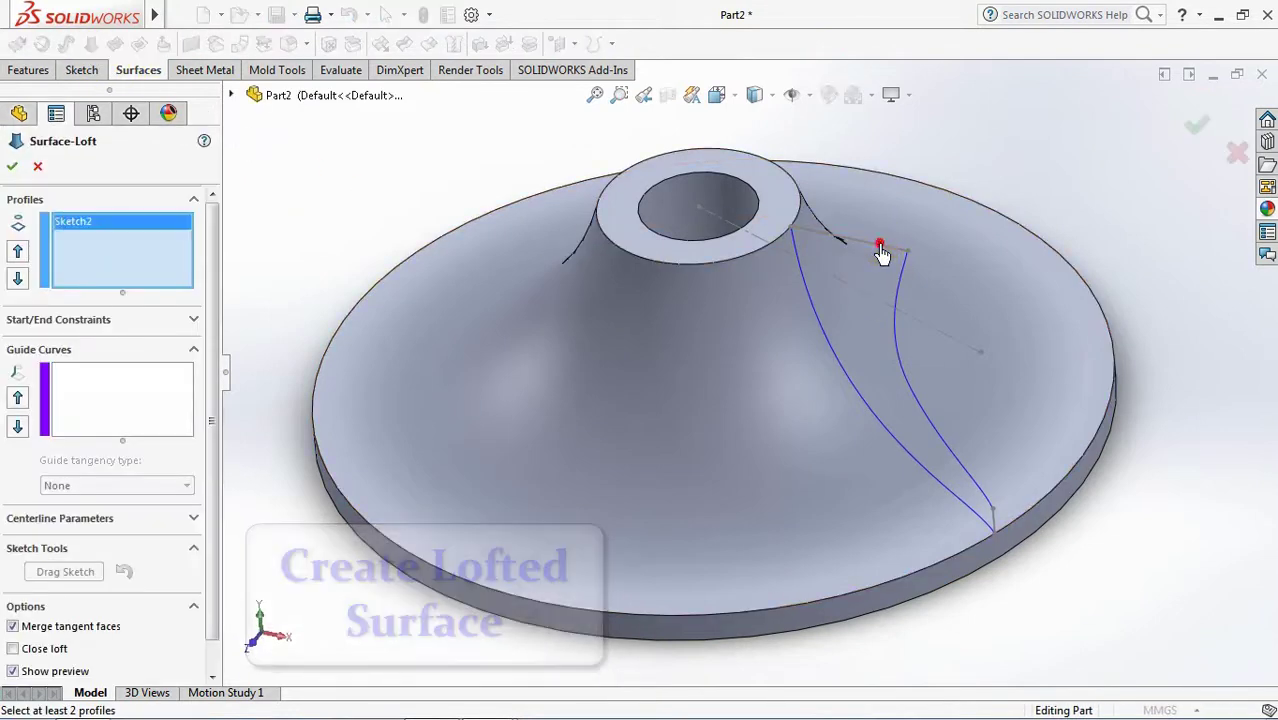
click(994, 524)
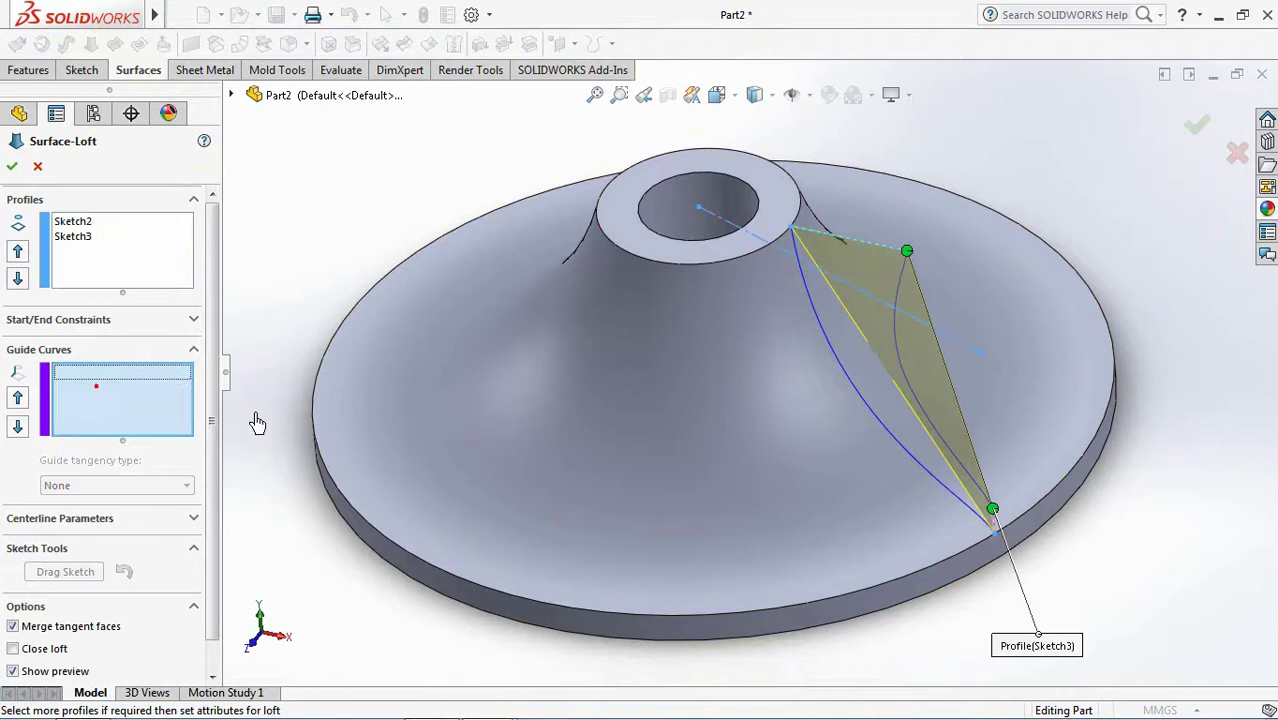
click(864, 410)
click(902, 375)
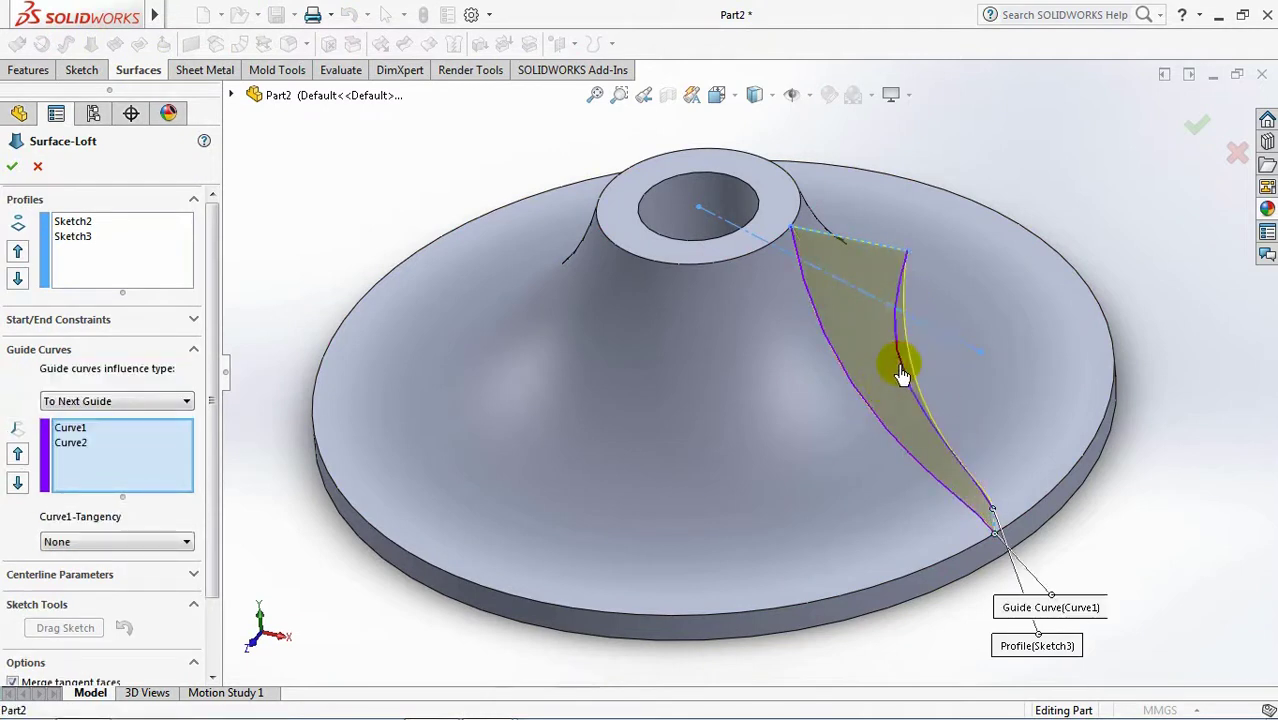
key(Return)
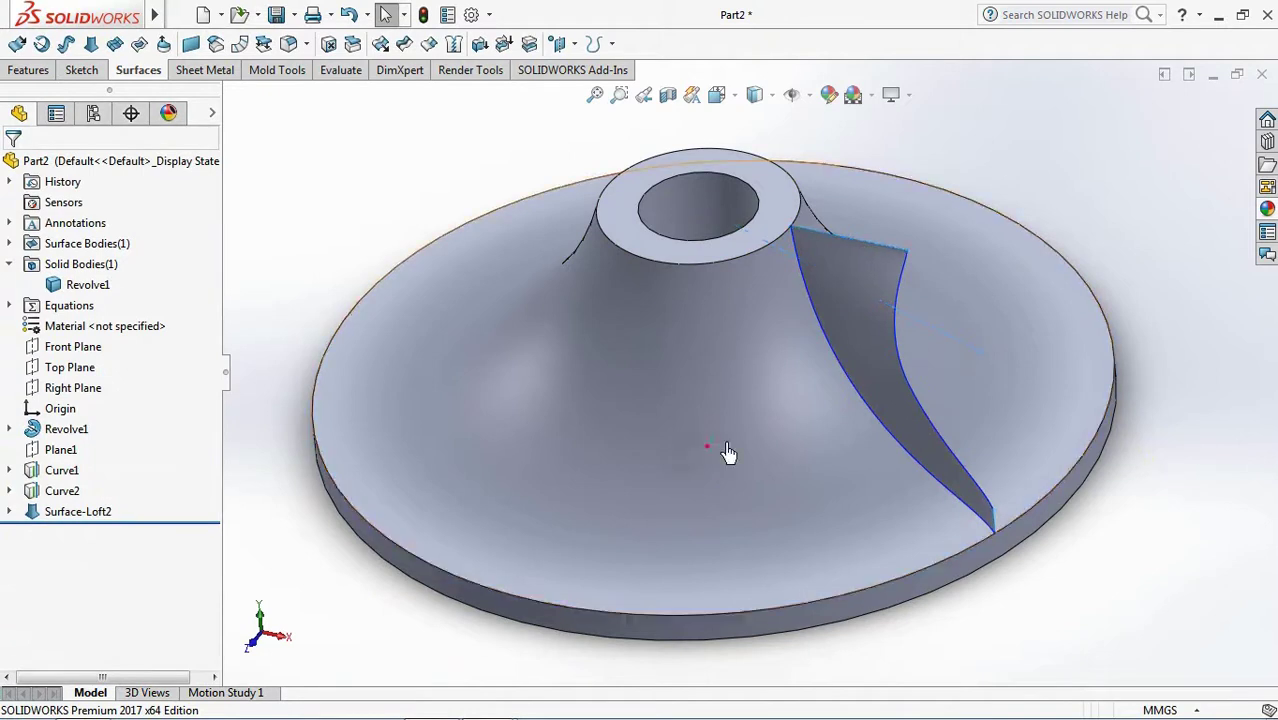
Hide the Revolve1 hub body, Curve1 and Curve2
click(776, 420)
click(366, 220)
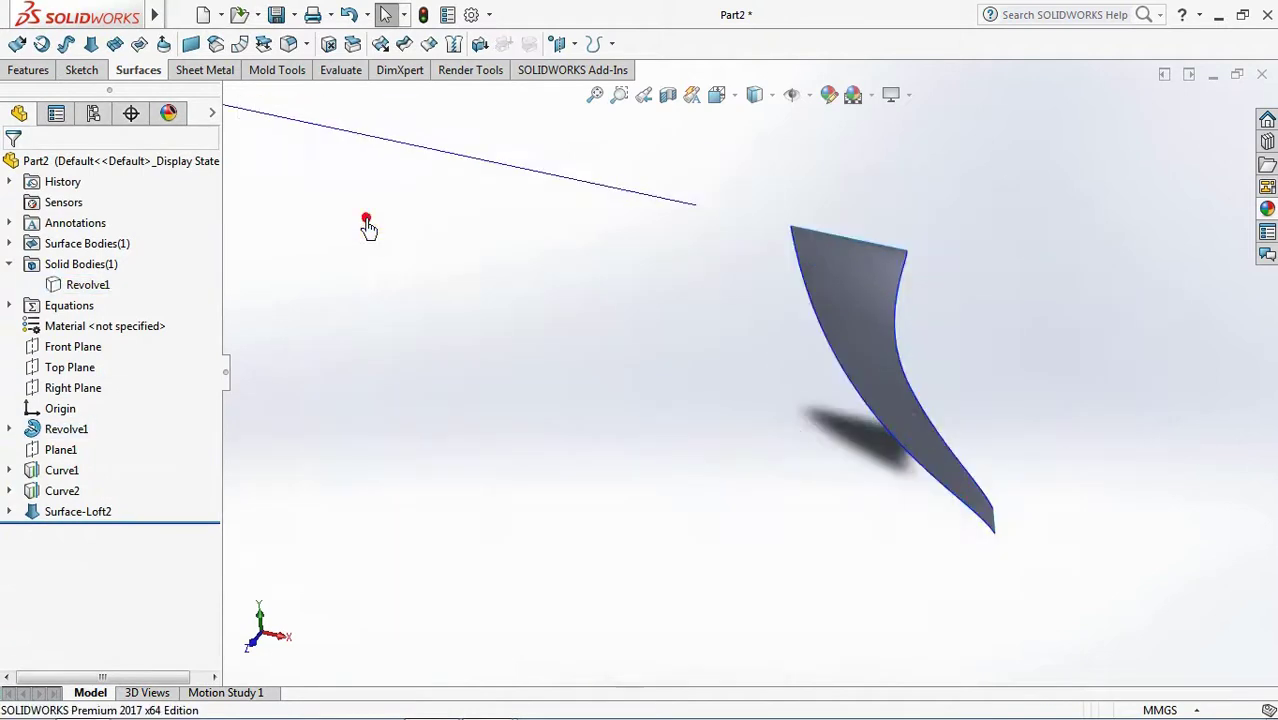
click(40, 470)
click(54, 442)
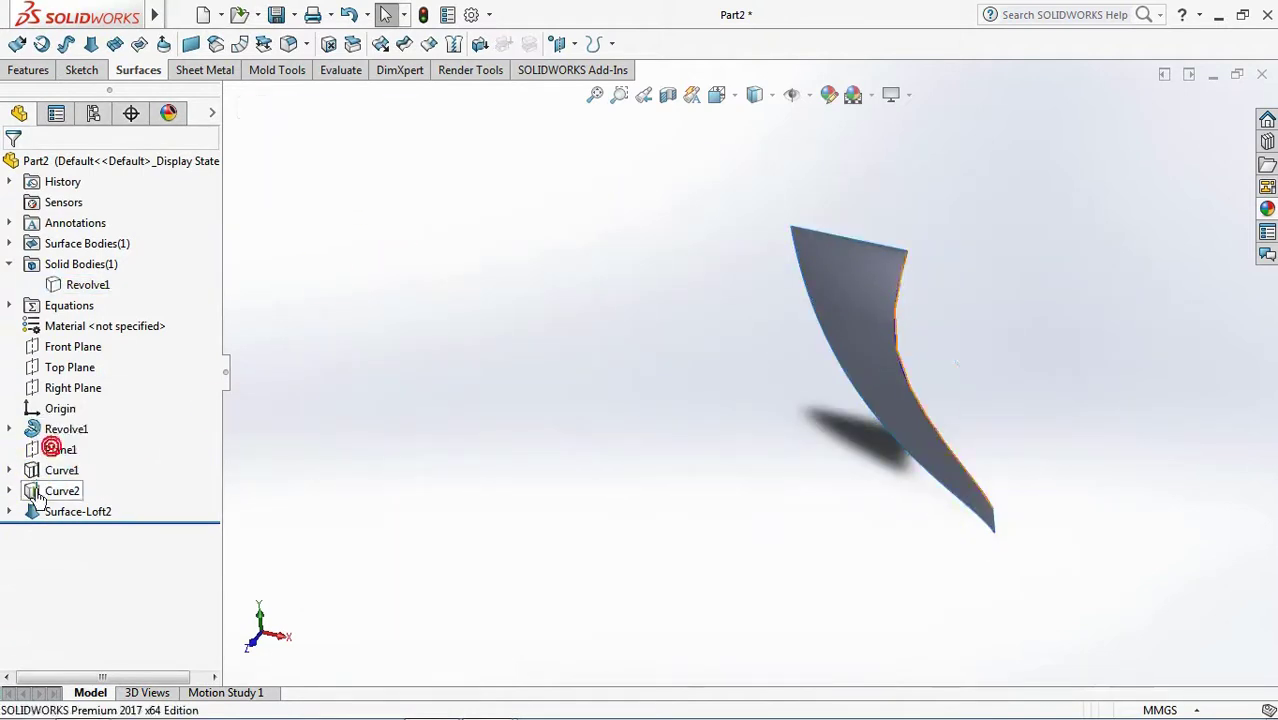
click(55, 490)
click(54, 463)
click(471, 469)
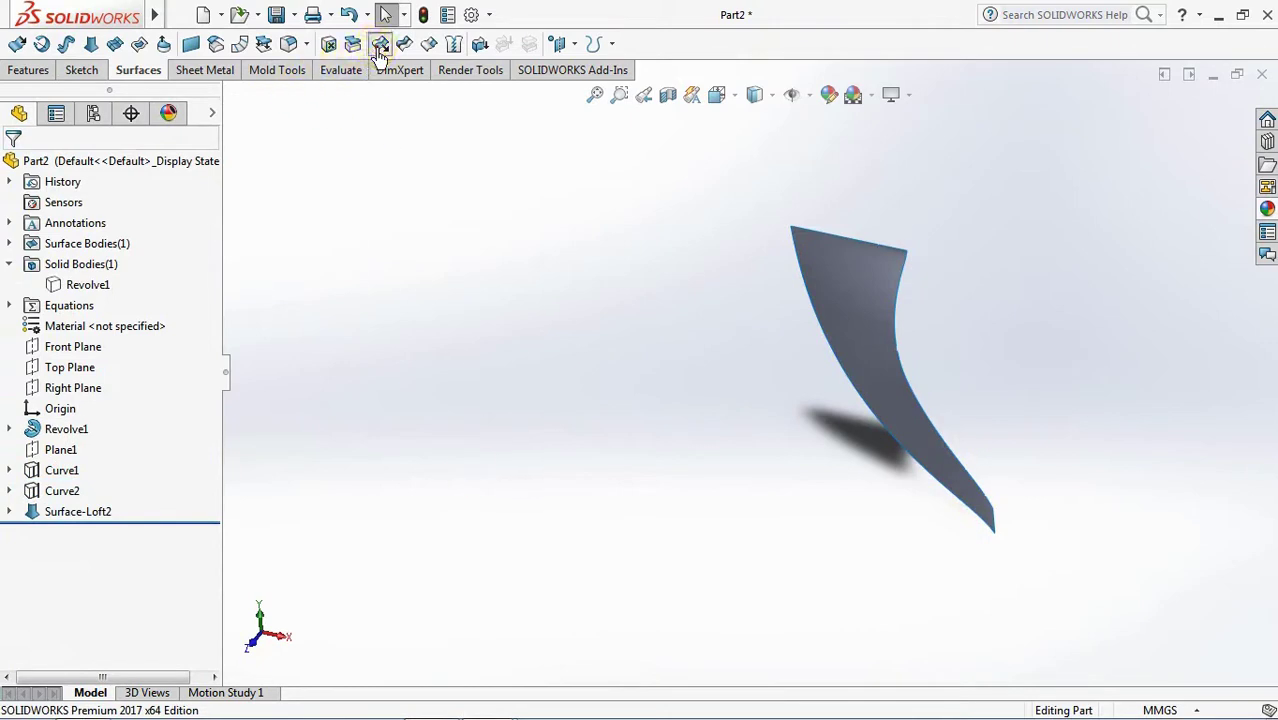
Extend three edges of the blade surface by 1 mm as Surface-Extend2
click(379, 46)
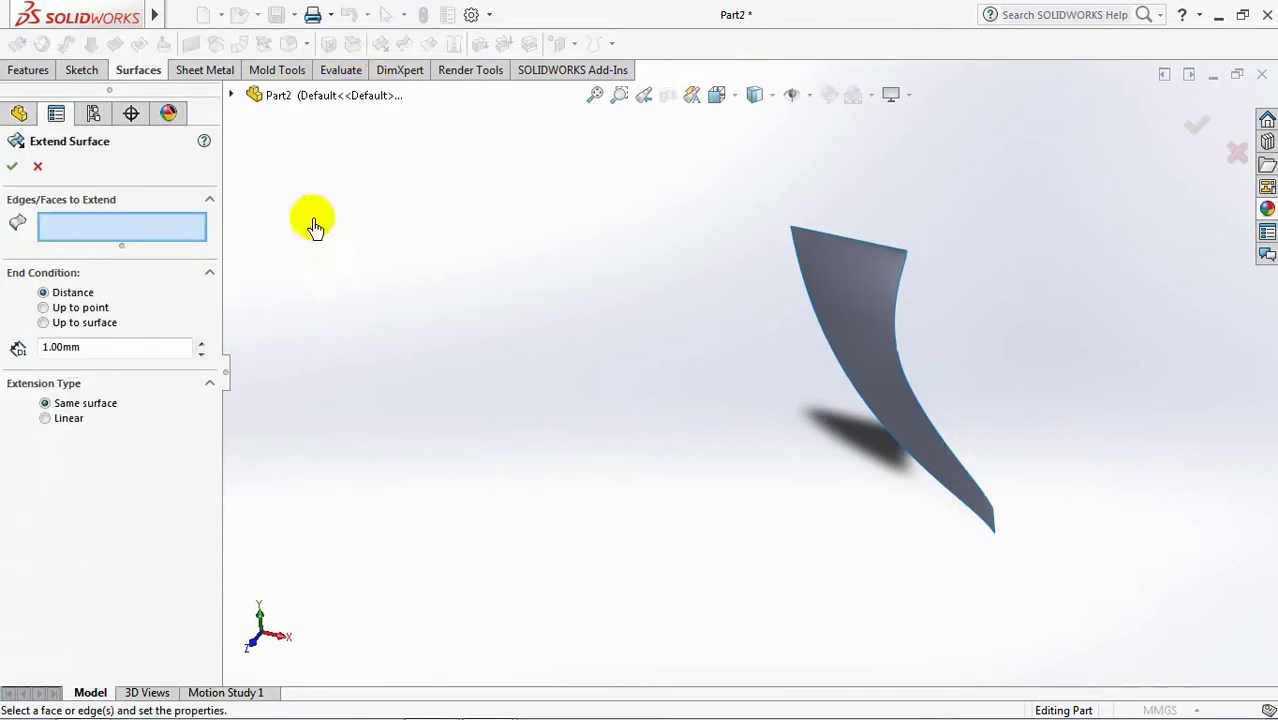
click(824, 243)
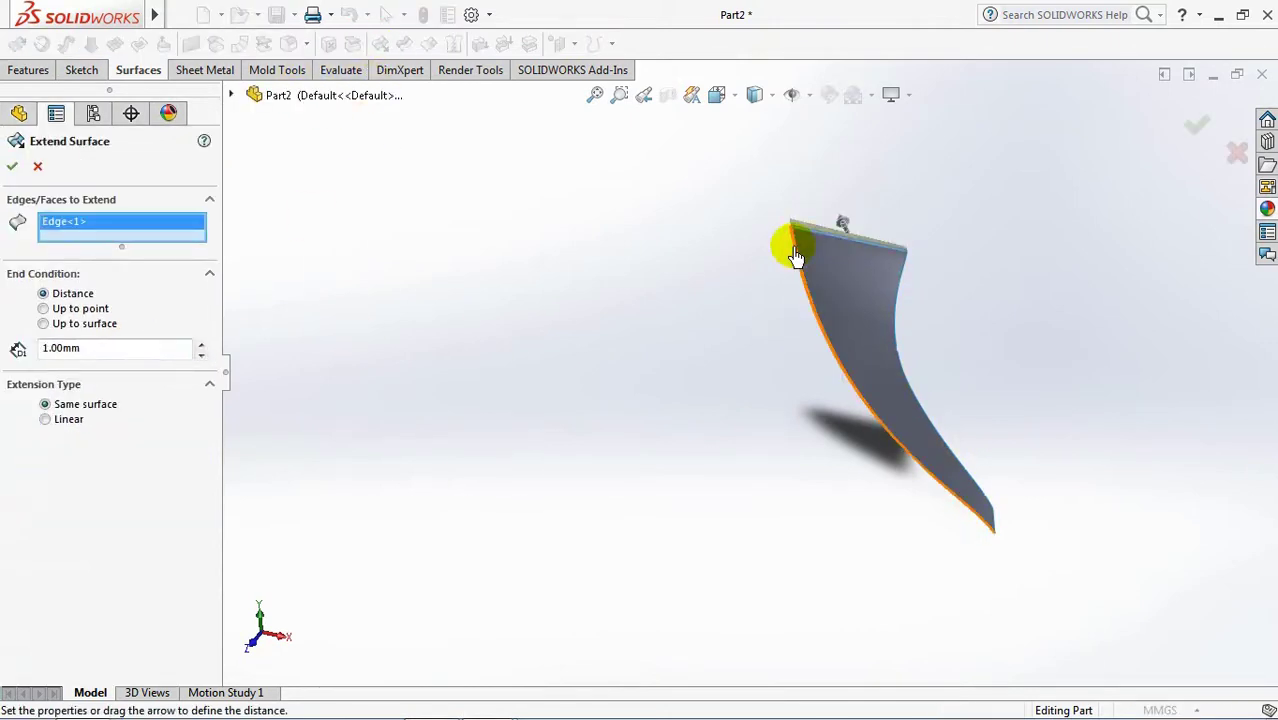
click(992, 524)
middle_drag(995, 528, 1127, 352)
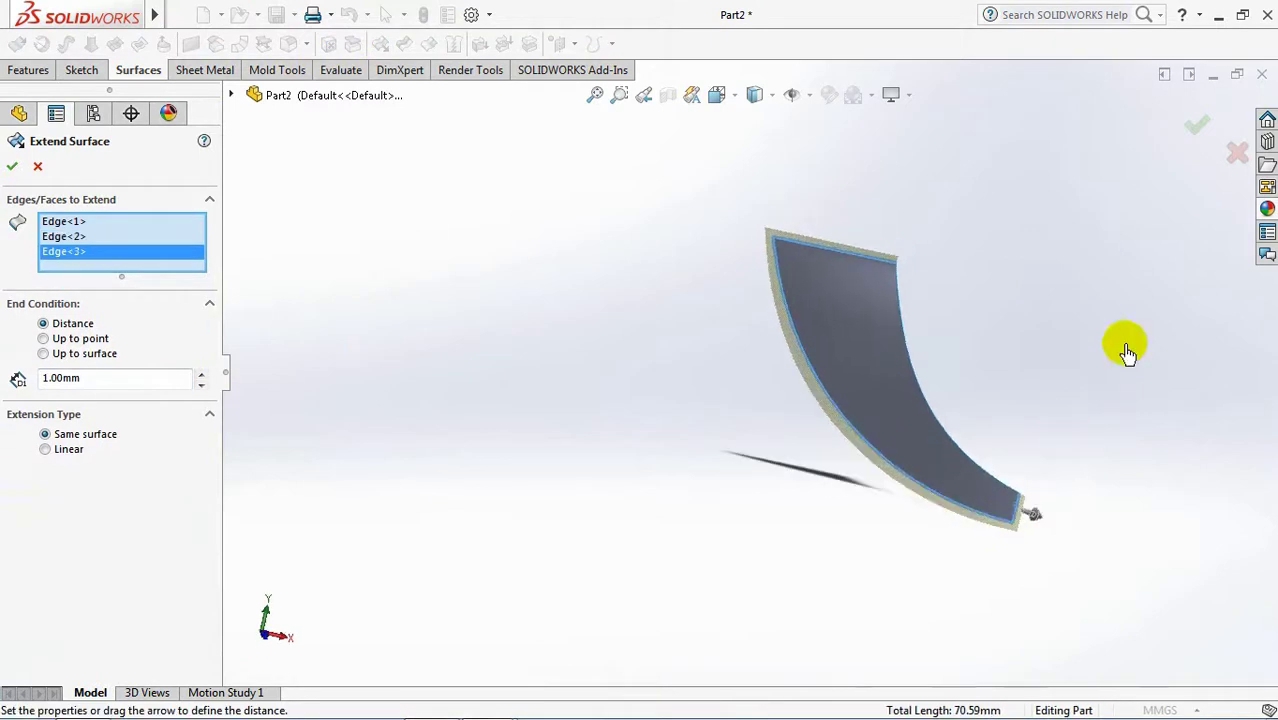
click(1199, 130)
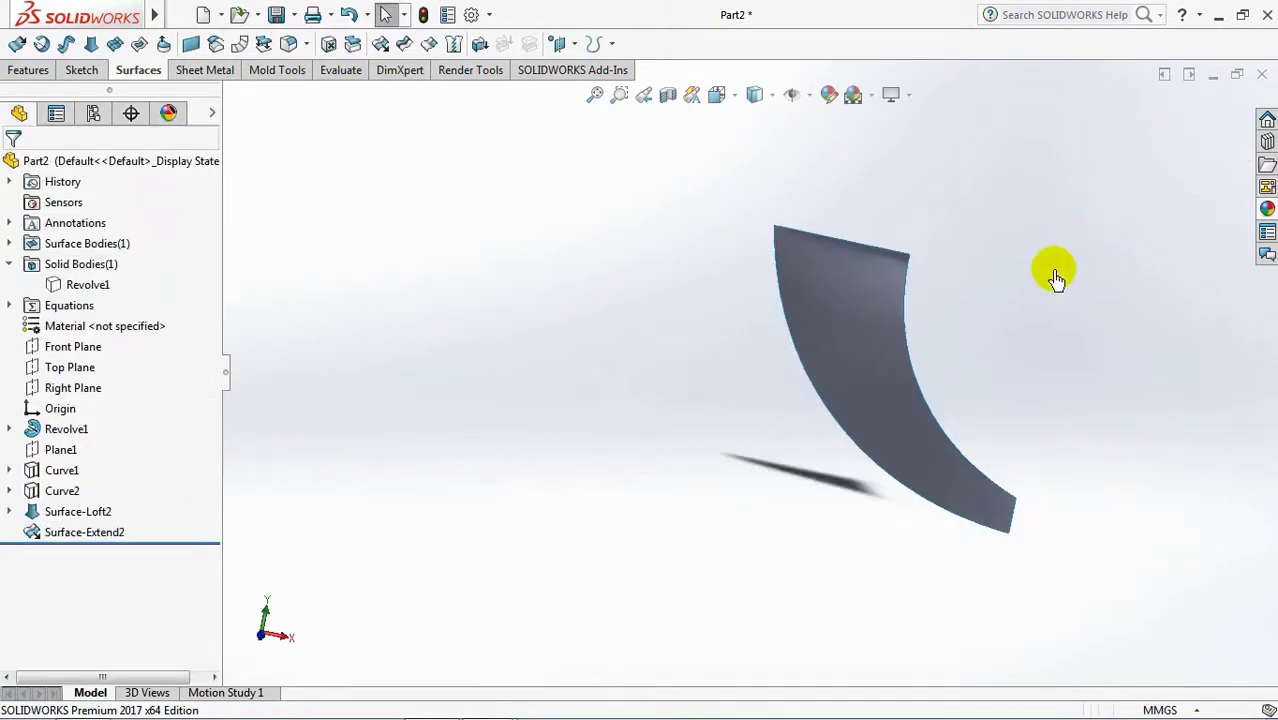
Thicken Surface-Extend2 by 1 mm on both sides into Thicken2
click(45, 533)
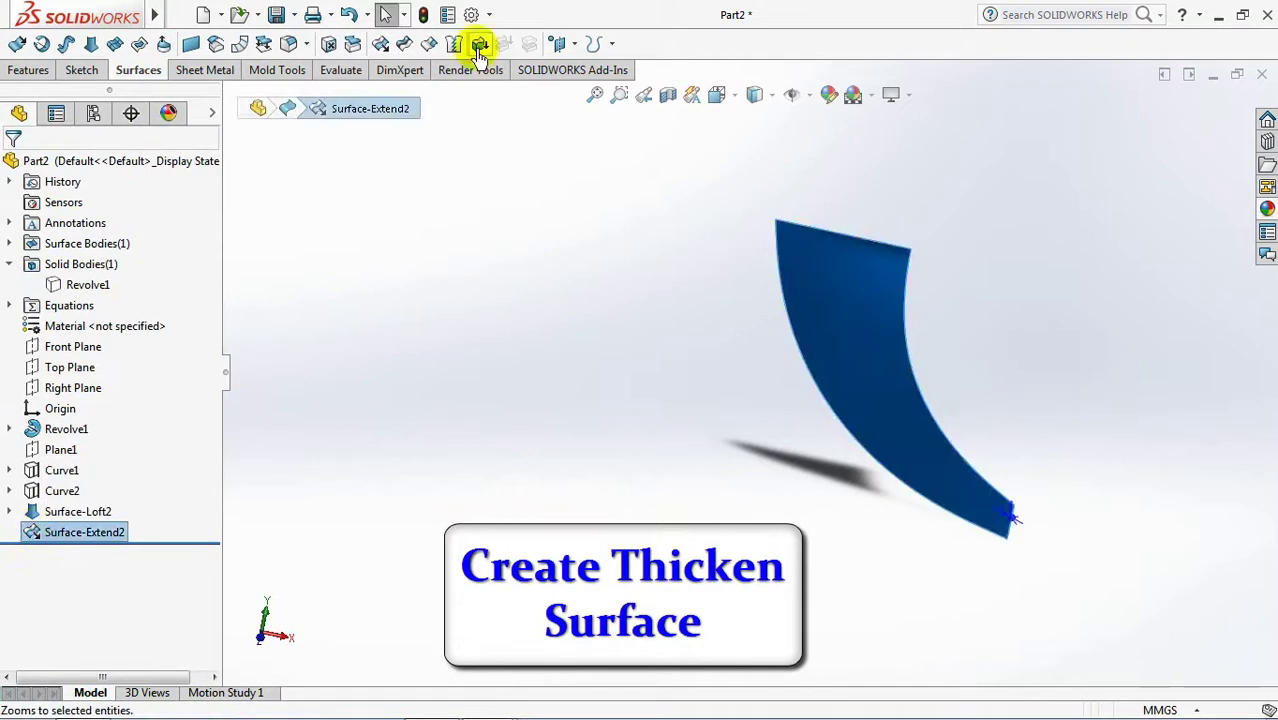
click(455, 44)
mouse_move(440, 253)
middle_down()
mouse_move(528, 364)
mouse_move(495, 369)
middle_up()
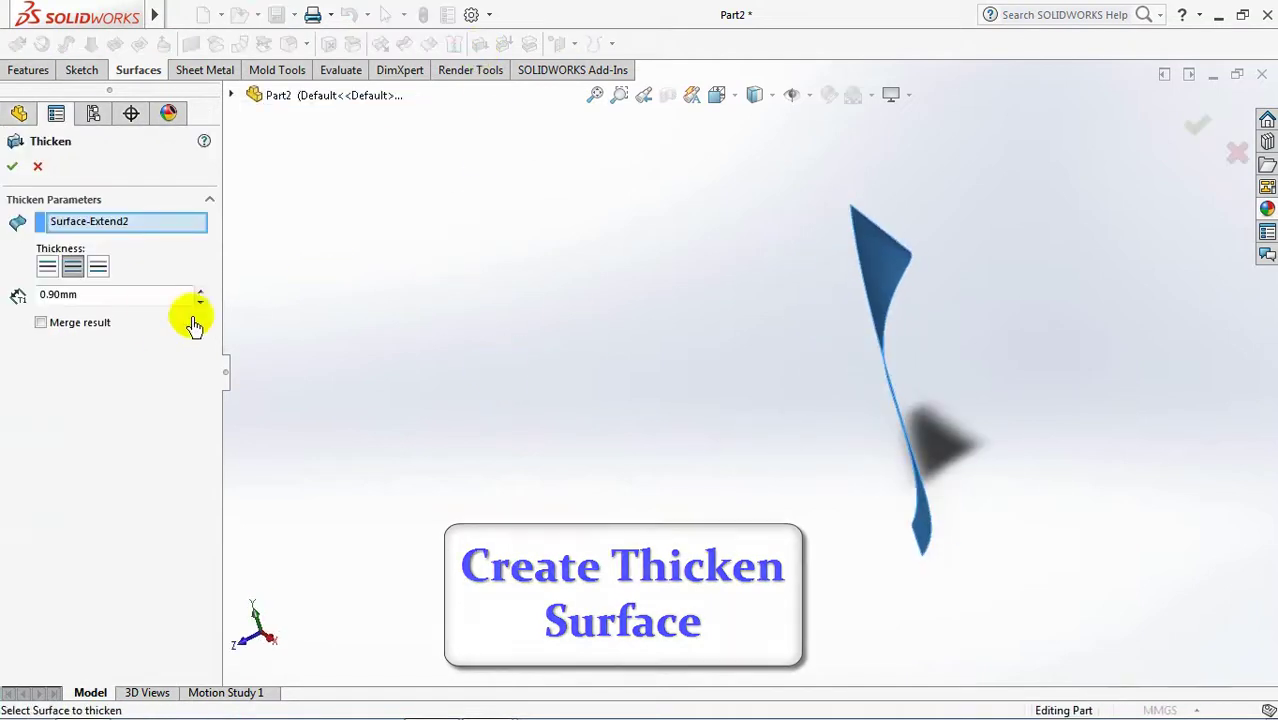
click(48, 264)
click(98, 267)
click(72, 265)
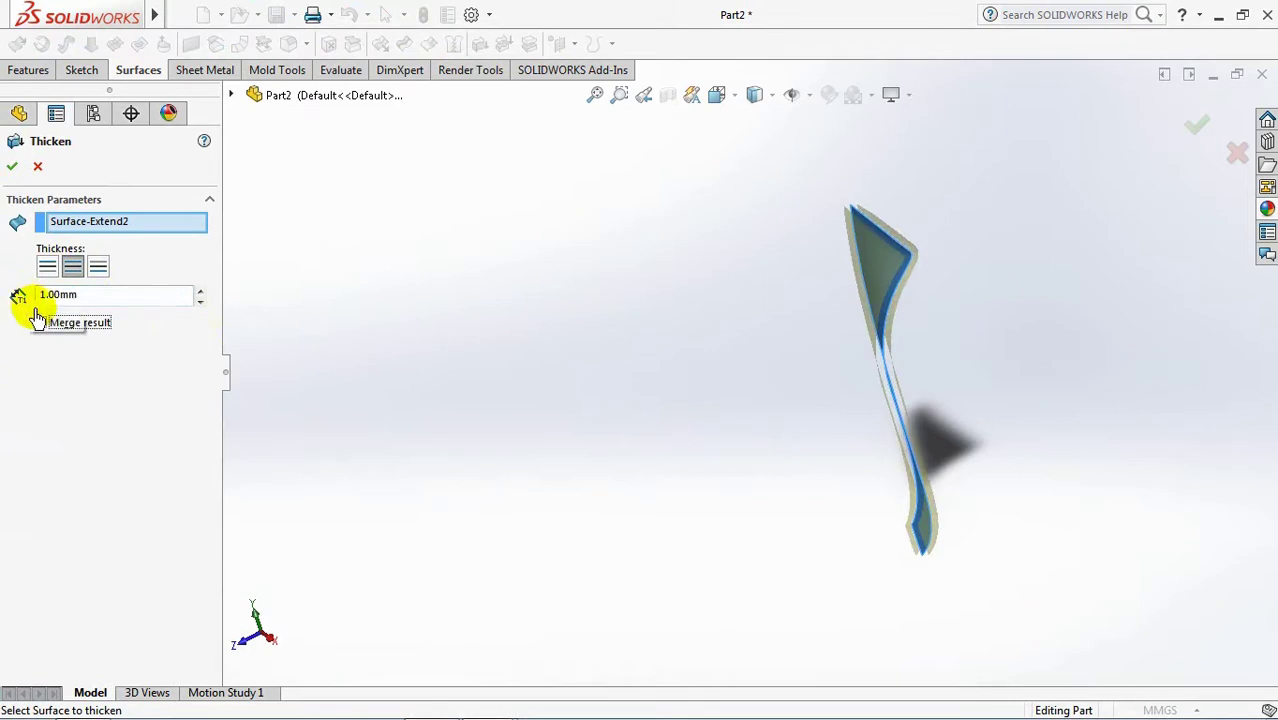
click(13, 170)
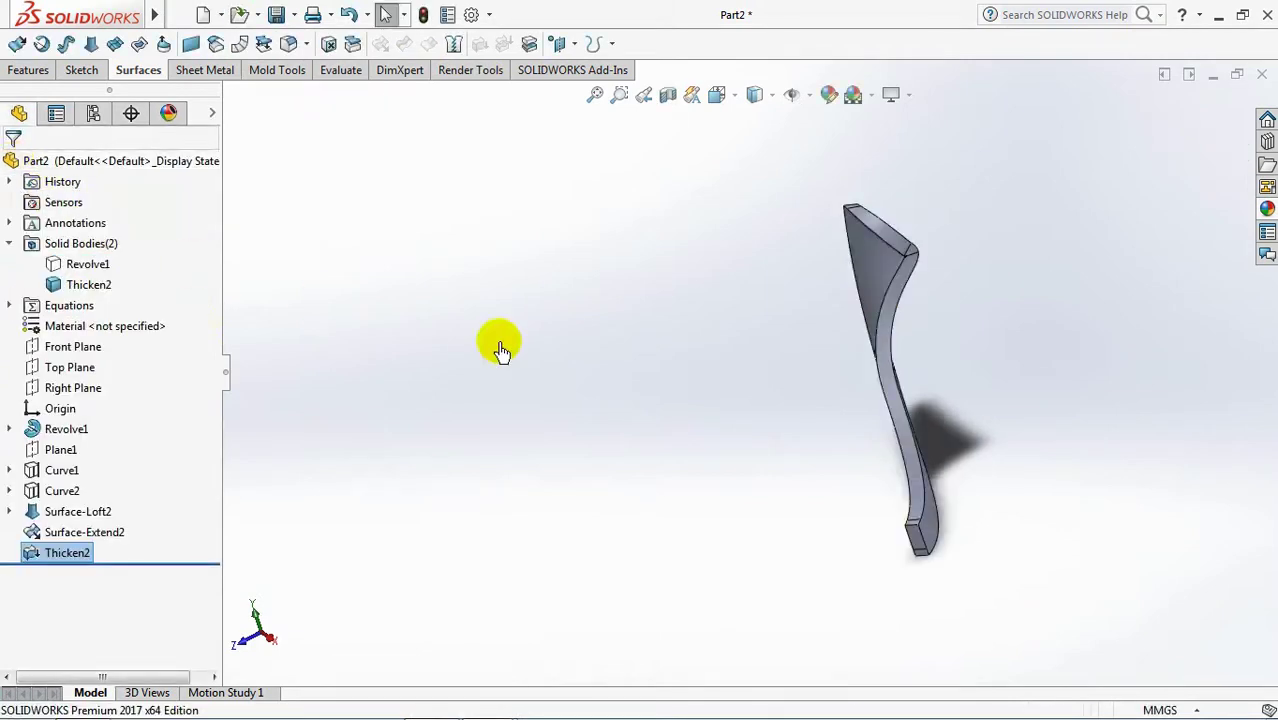
Show the hidden Revolve1 hub body again
click(578, 362)
mouse_move(578, 362)
middle_down()
mouse_move(942, 351)
mouse_move(942, 371)
mouse_move(936, 254)
middle_up()
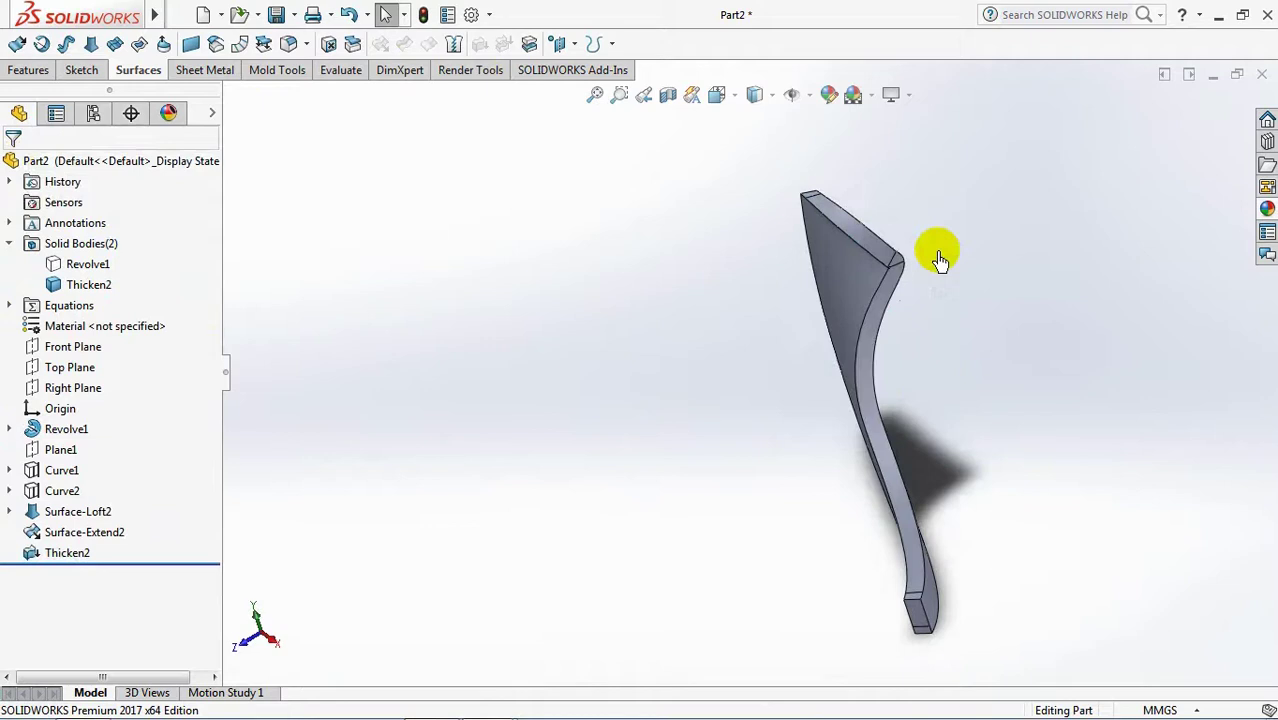
click(88, 264)
click(108, 233)
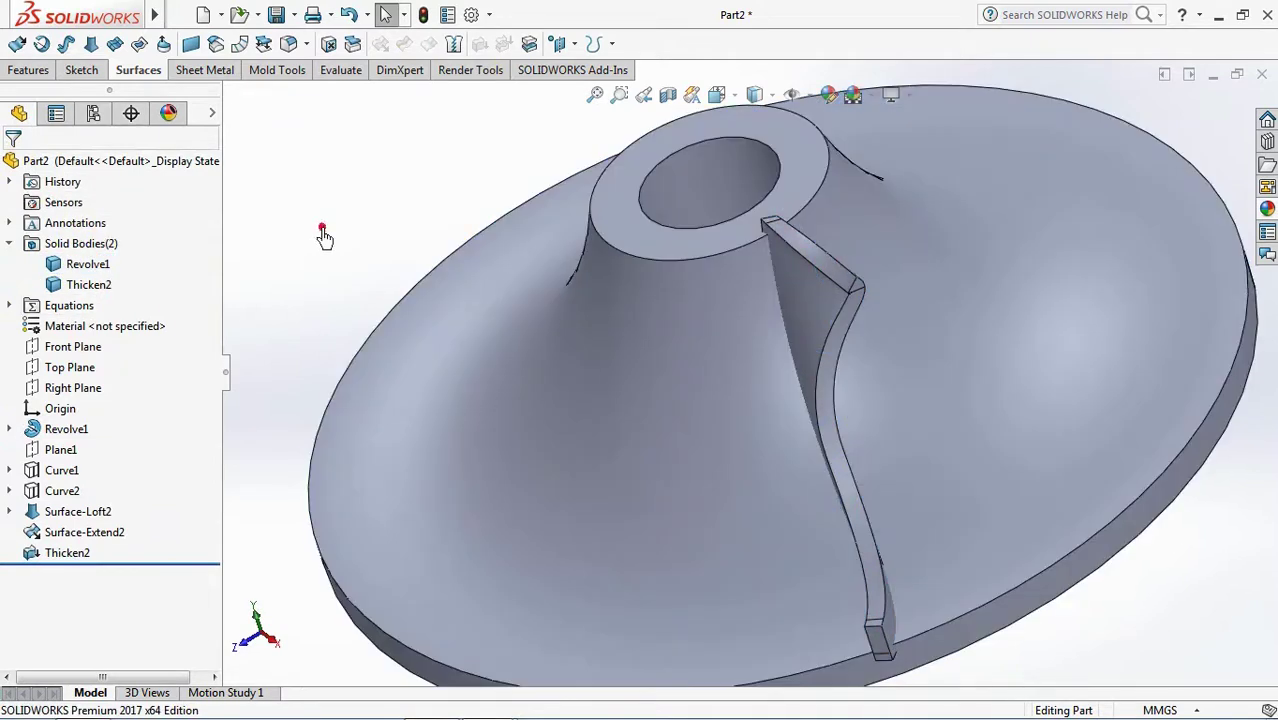
Sketch the disc underside's outline with Convert Entities as Sketch7
key(f)
mouse_move(399, 365)
middle_down()
mouse_move(414, 456)
mouse_move(422, 285)
mouse_move(668, 333)
middle_up()
click(581, 380)
click(82, 70)
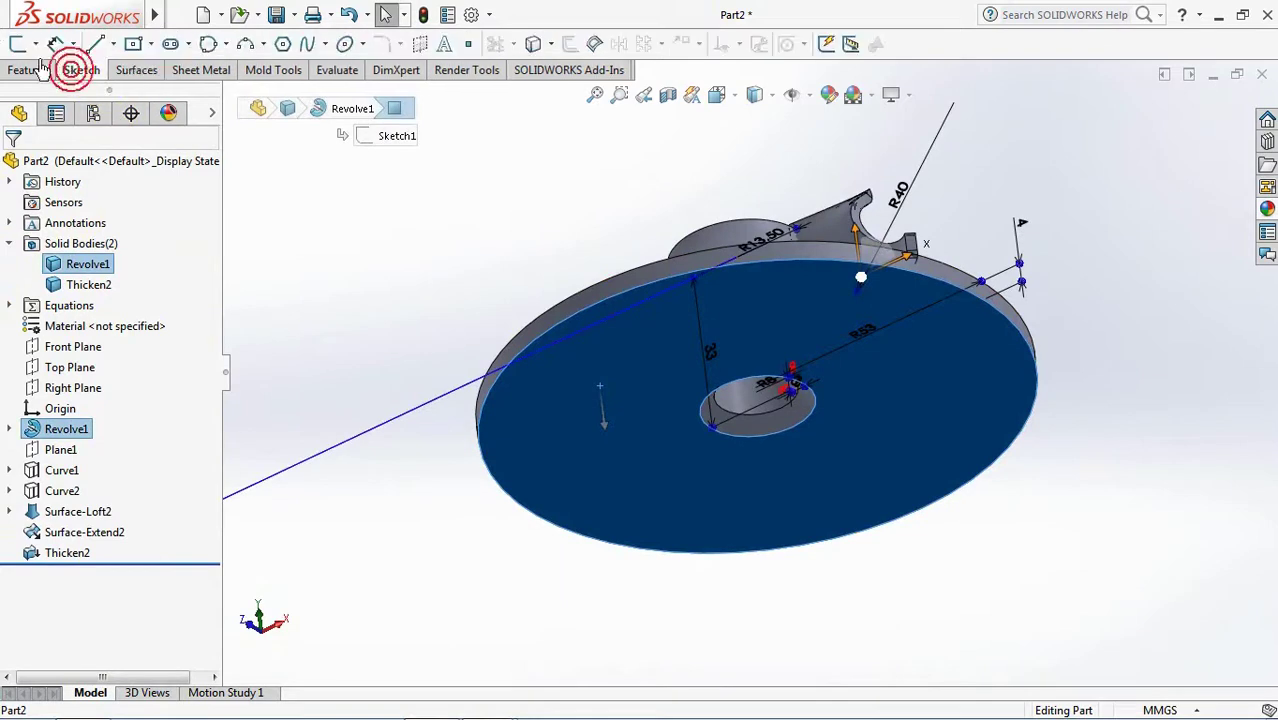
click(17, 43)
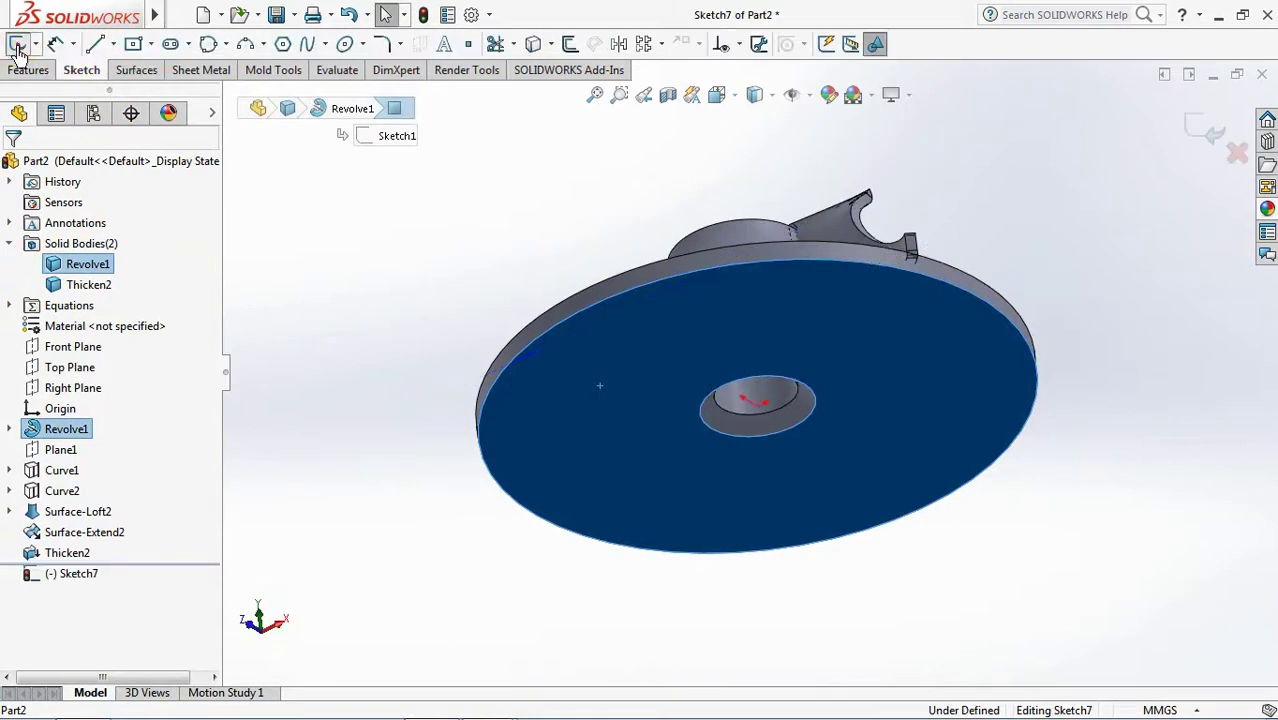
click(533, 45)
click(1203, 130)
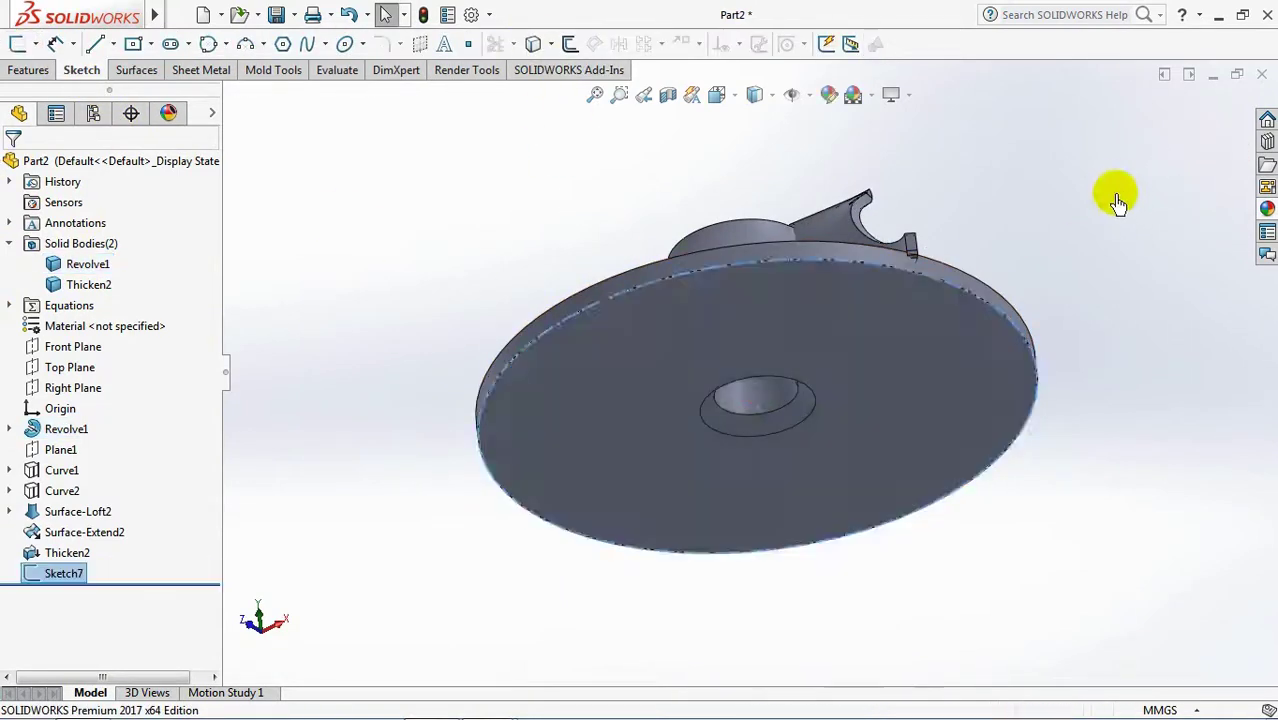
key(ctrl+7)
click(440, 208)
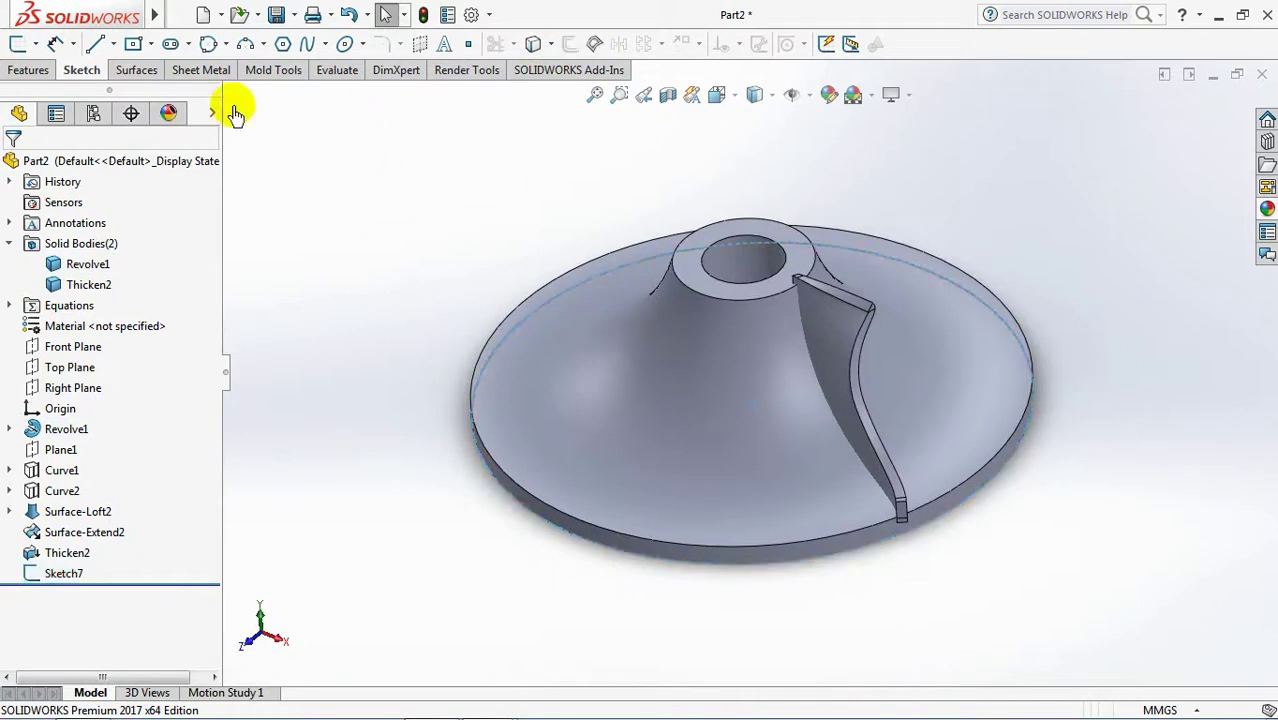
Split the part with Sketch7, the hub's top ring and conical face, discarding excess blade pieces
click(27, 72)
click(657, 47)
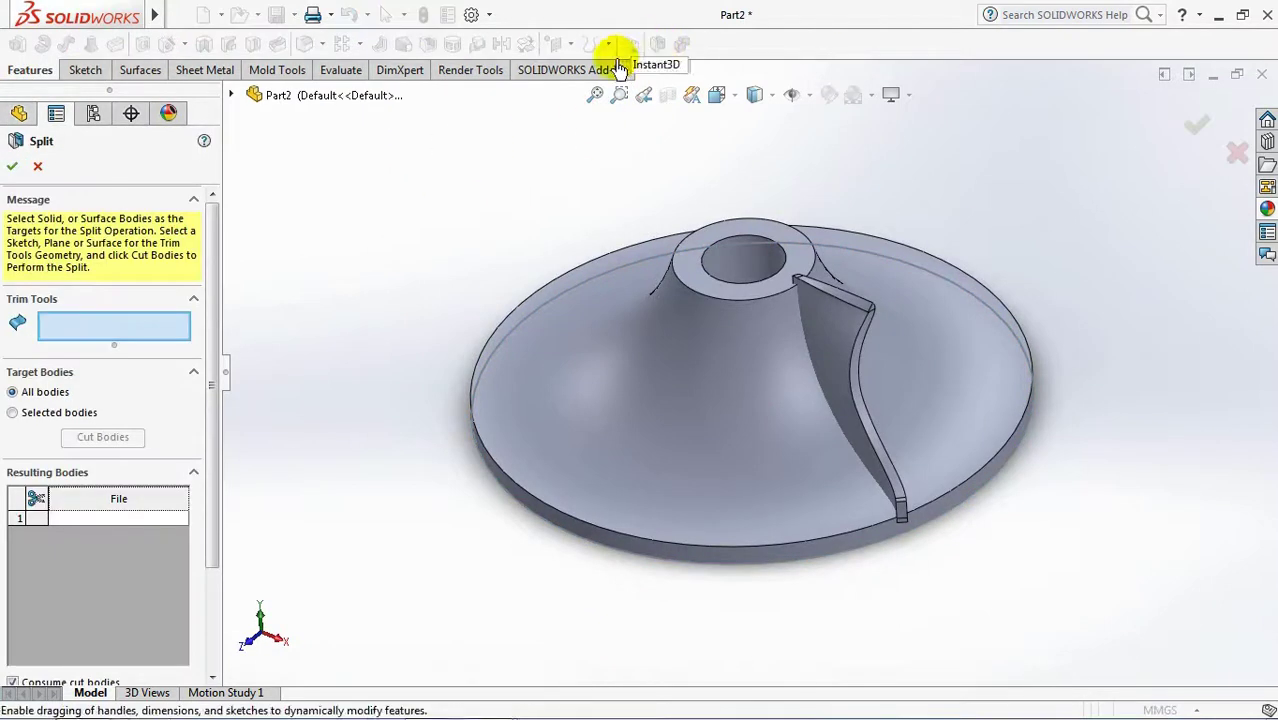
click(505, 347)
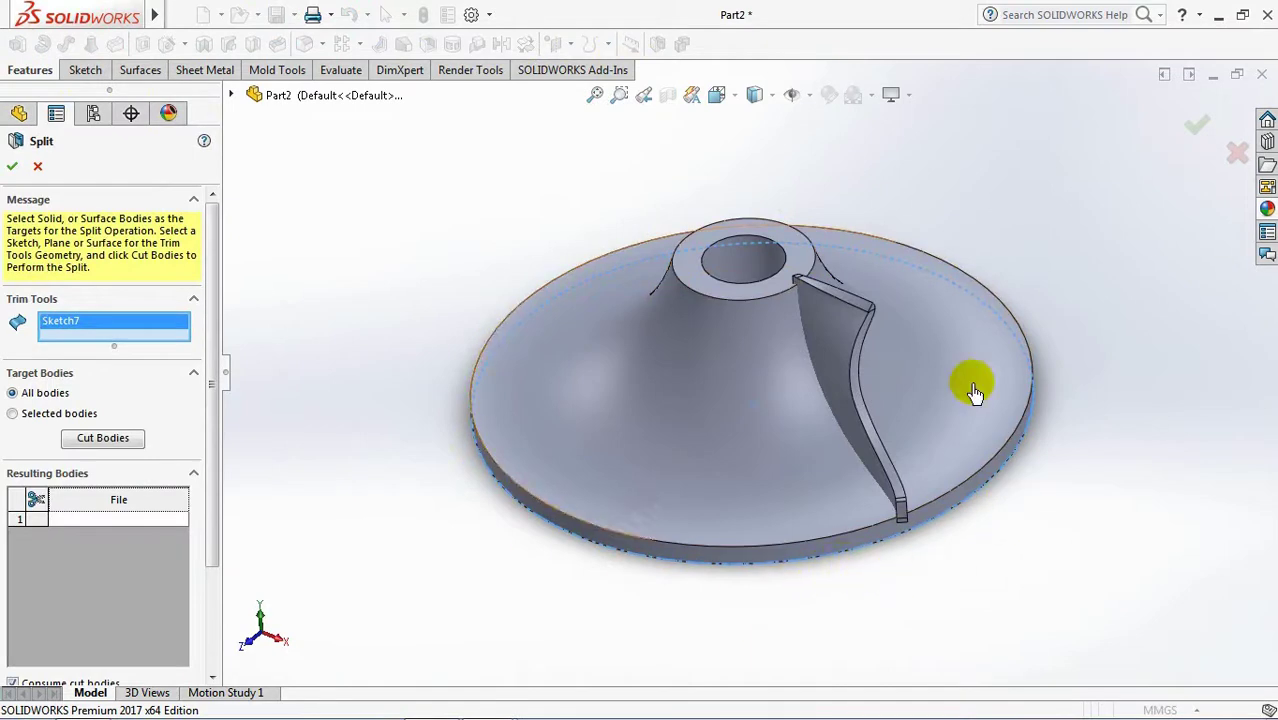
click(762, 282)
click(761, 370)
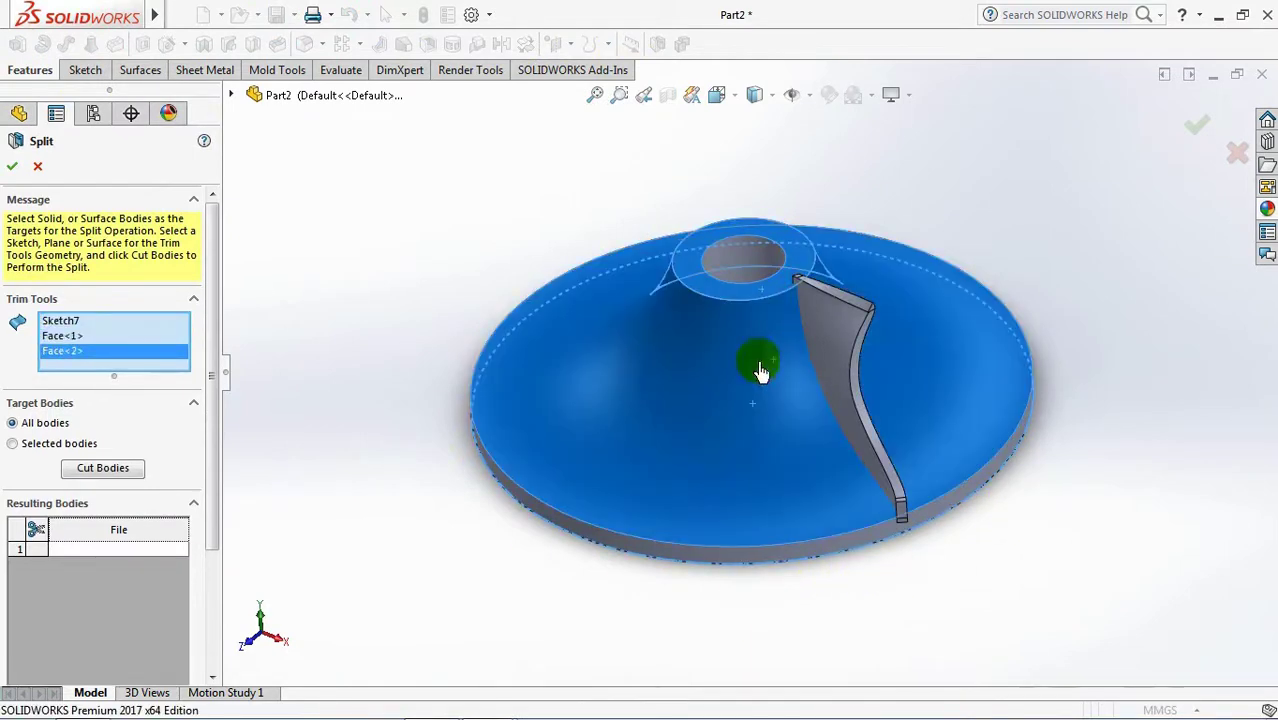
click(104, 470)
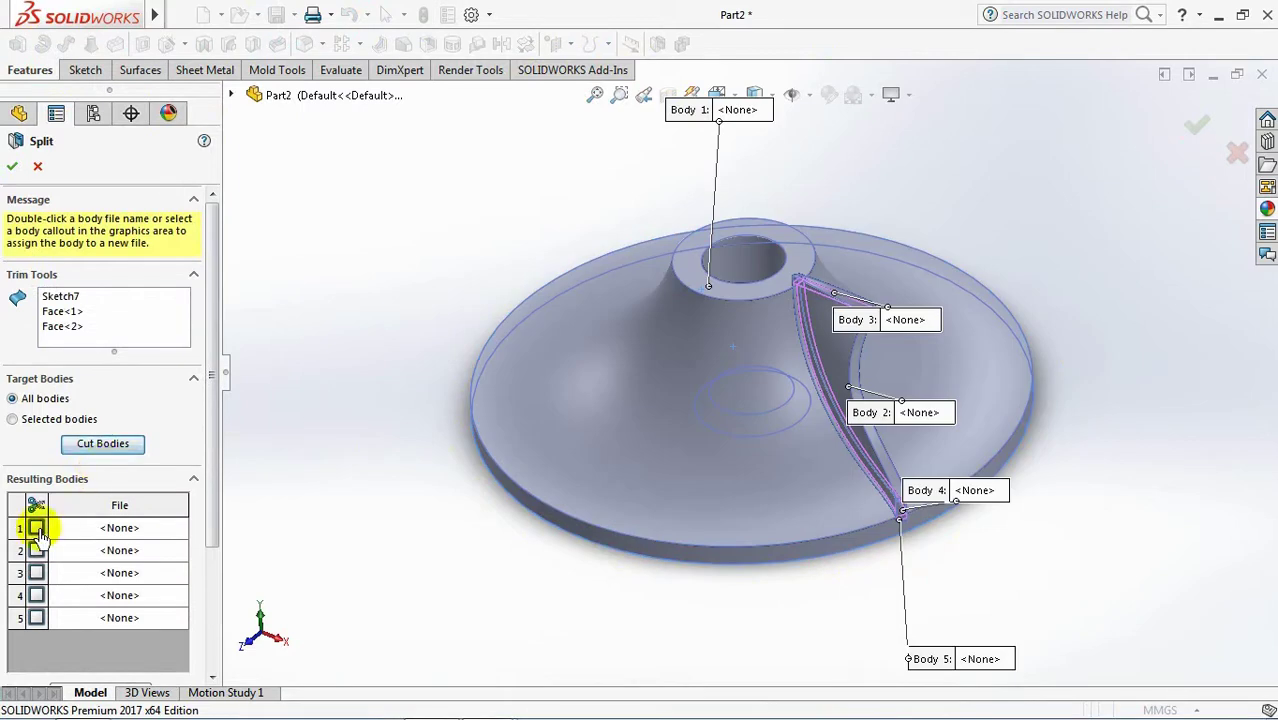
click(37, 550)
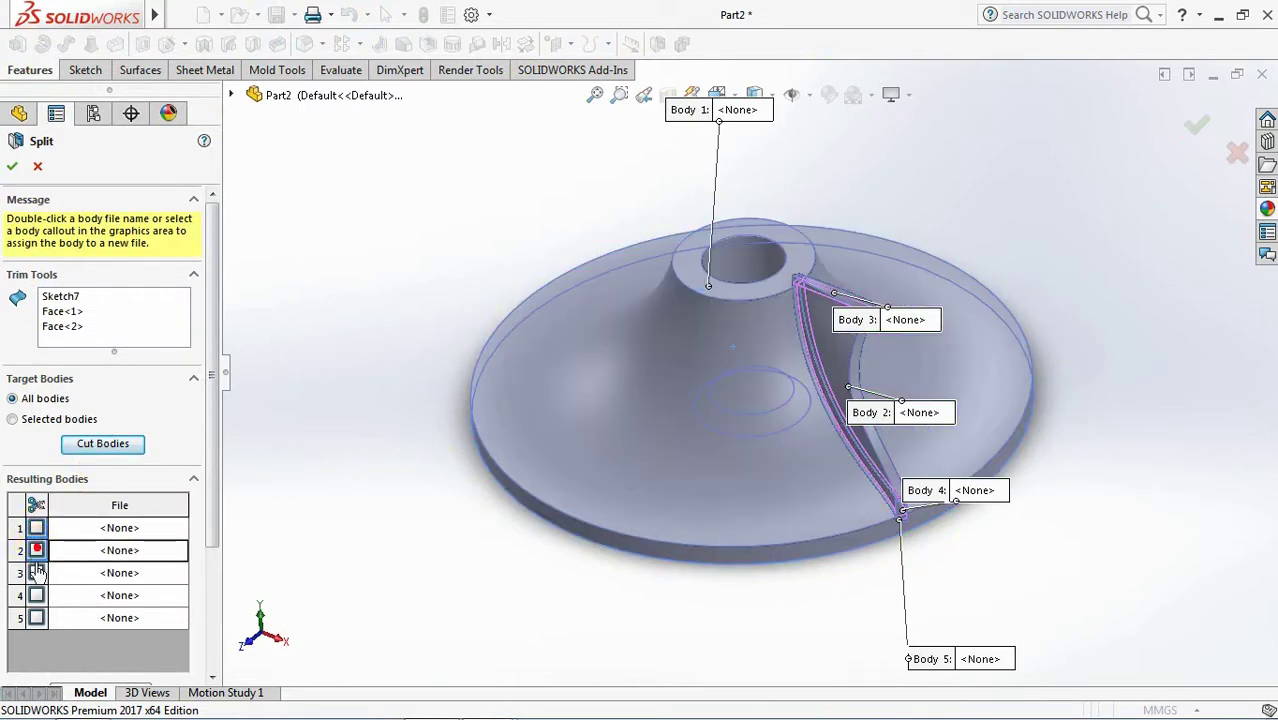
middle_drag(697, 583, 1141, 471)
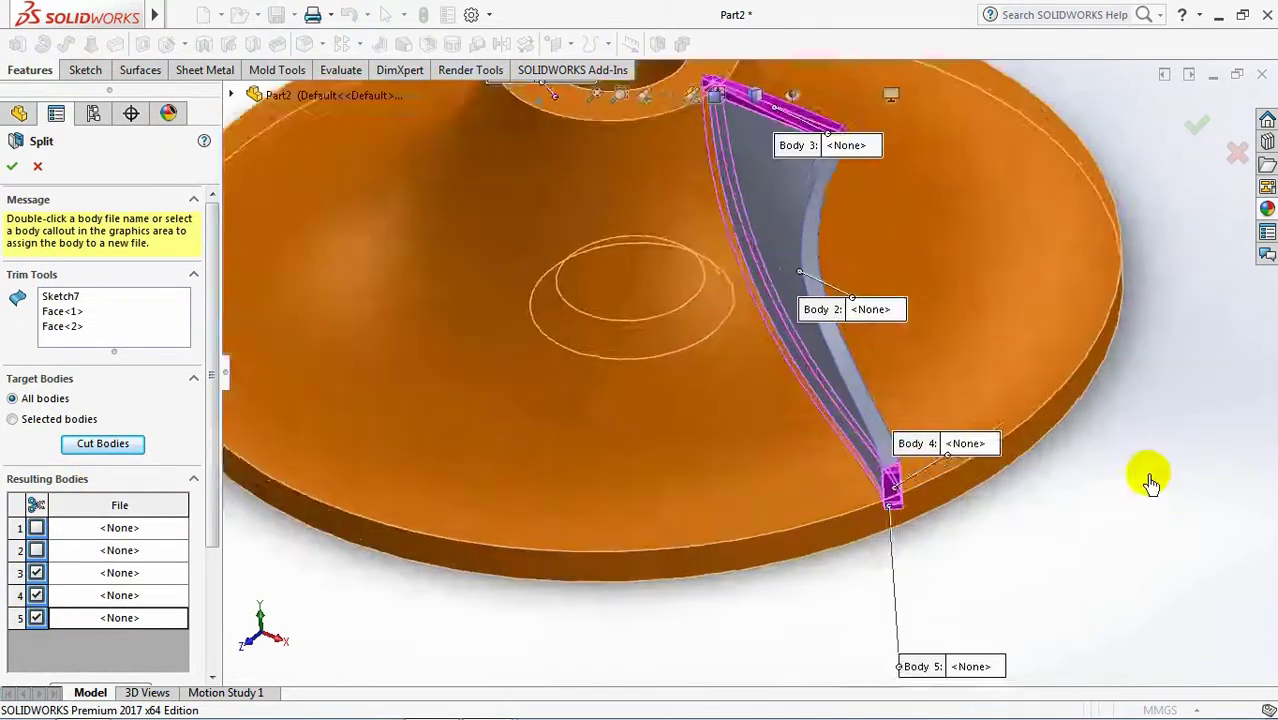
scroll(1172, 443, up, 5)
scroll(168, 590, down, 3)
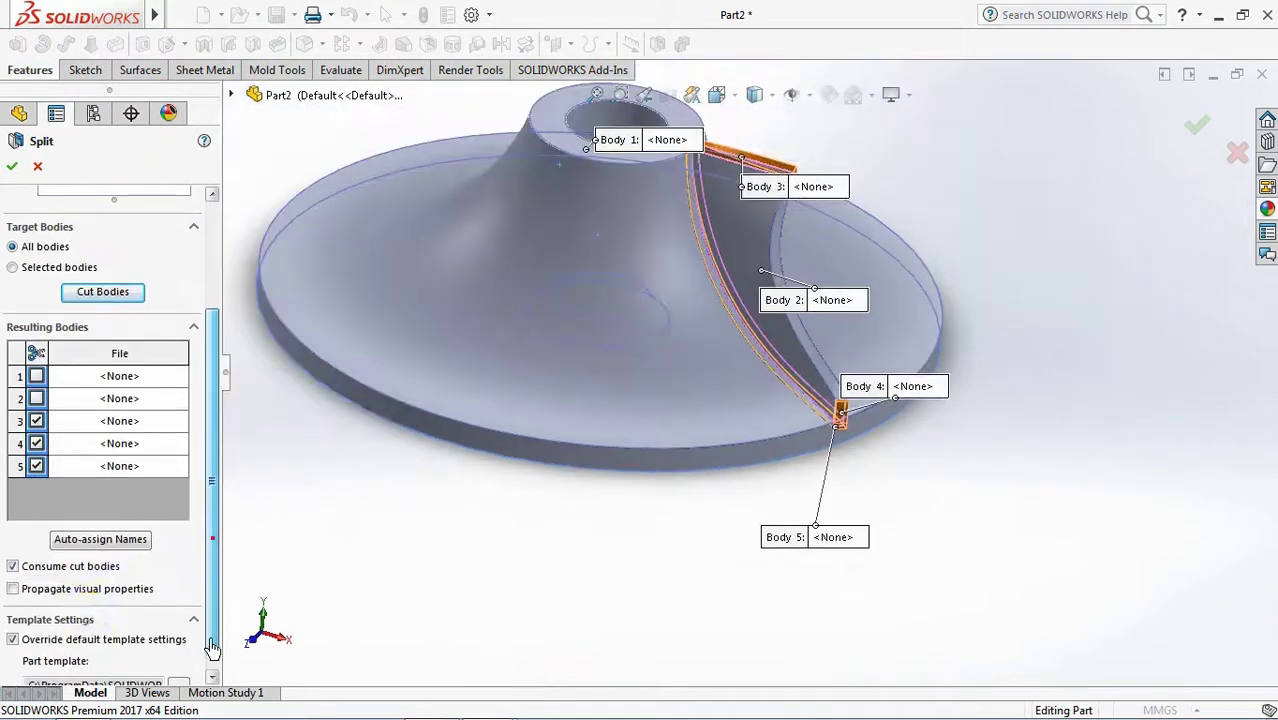
click(14, 170)
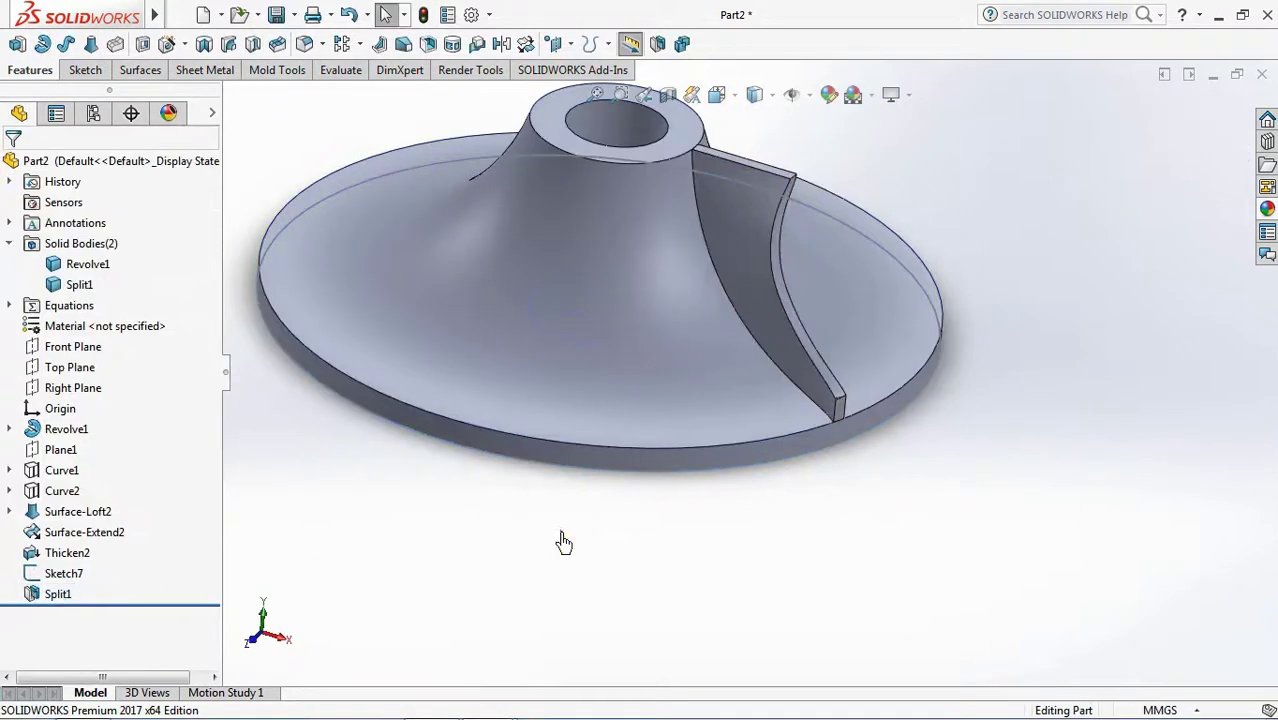
Move the blade's top face 1 mm with flipped offset direction
middle_drag(886, 537, 750, 163)
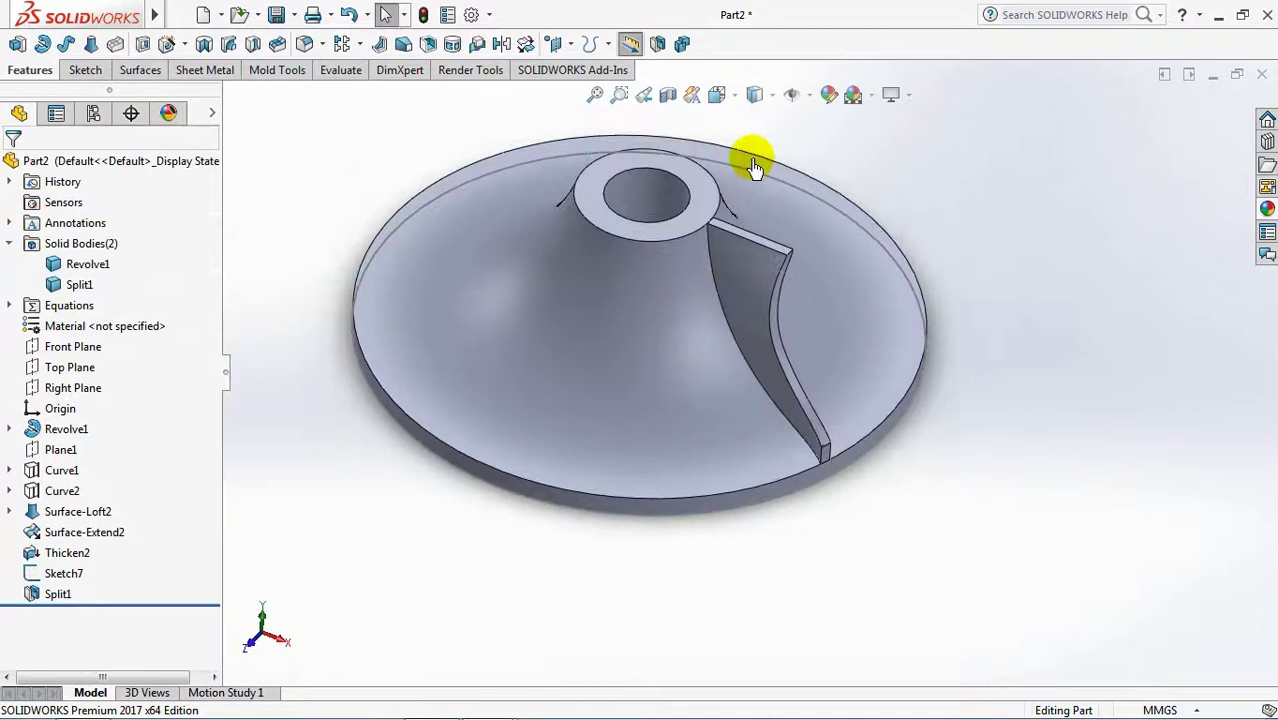
scroll(700, 140, down, 3)
click(270, 76)
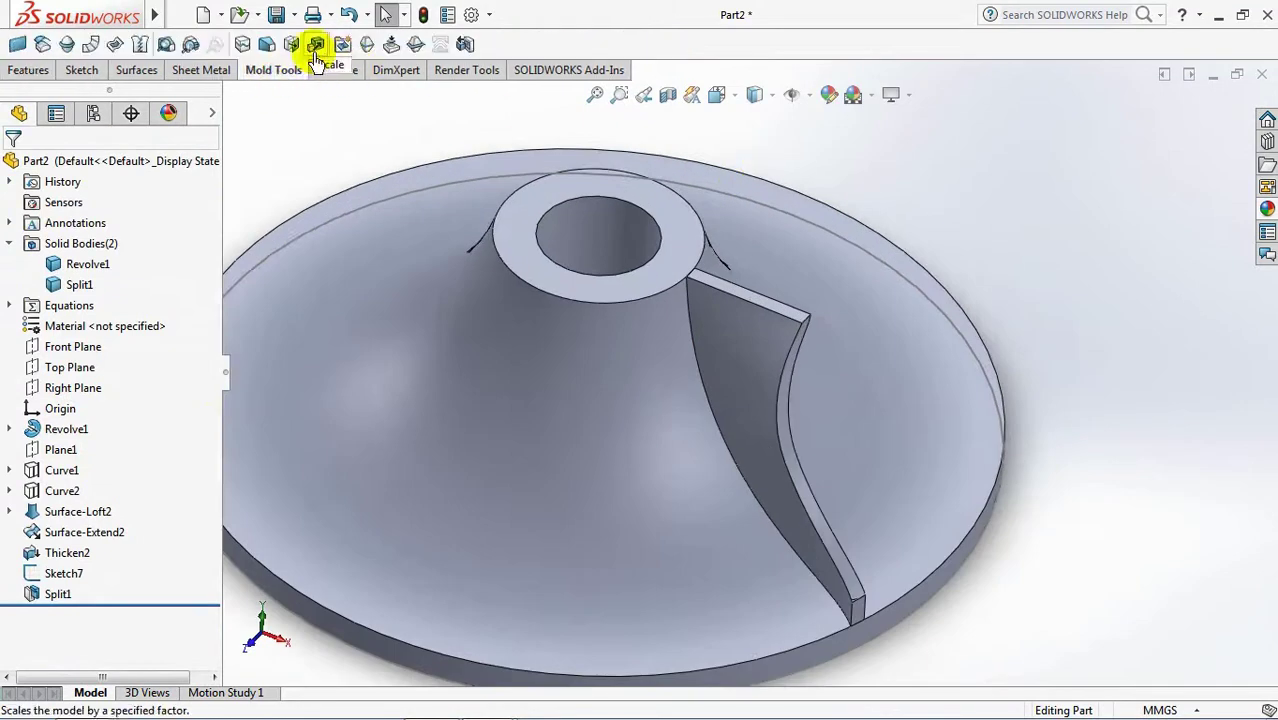
click(289, 43)
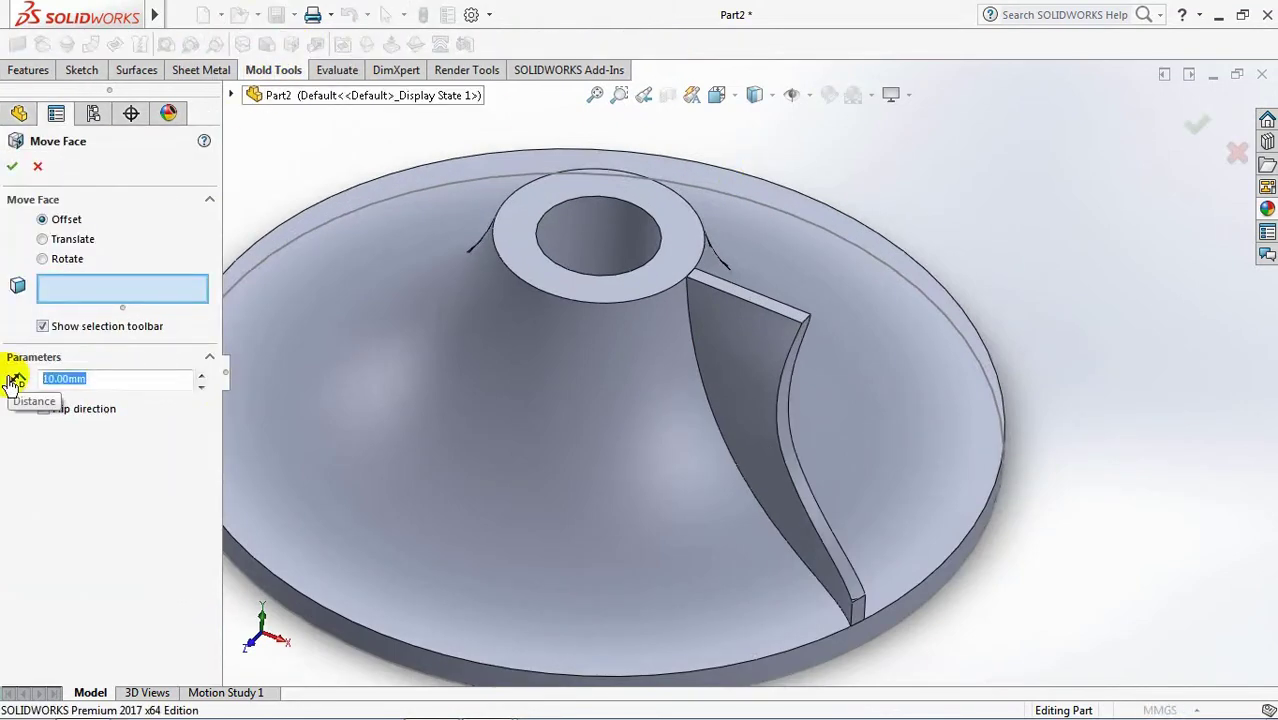
click(43, 410)
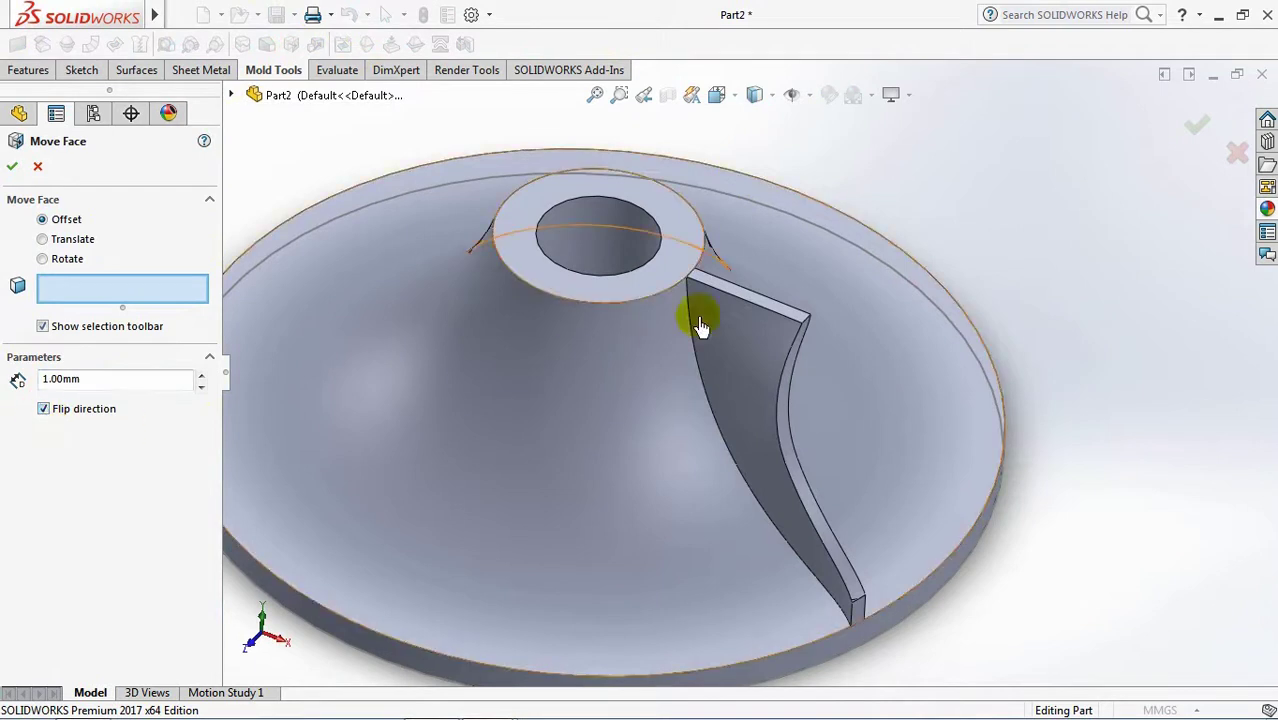
click(735, 302)
key(Return)
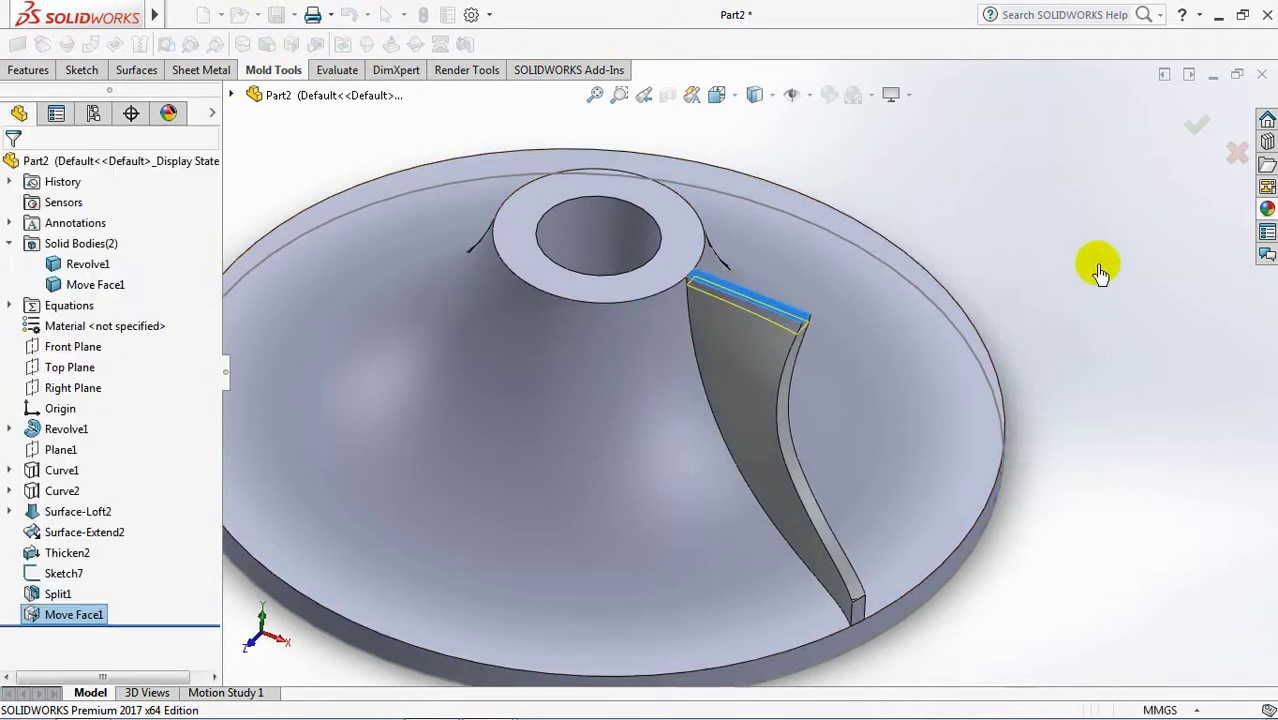
middle_drag(1098, 308, 1072, 320)
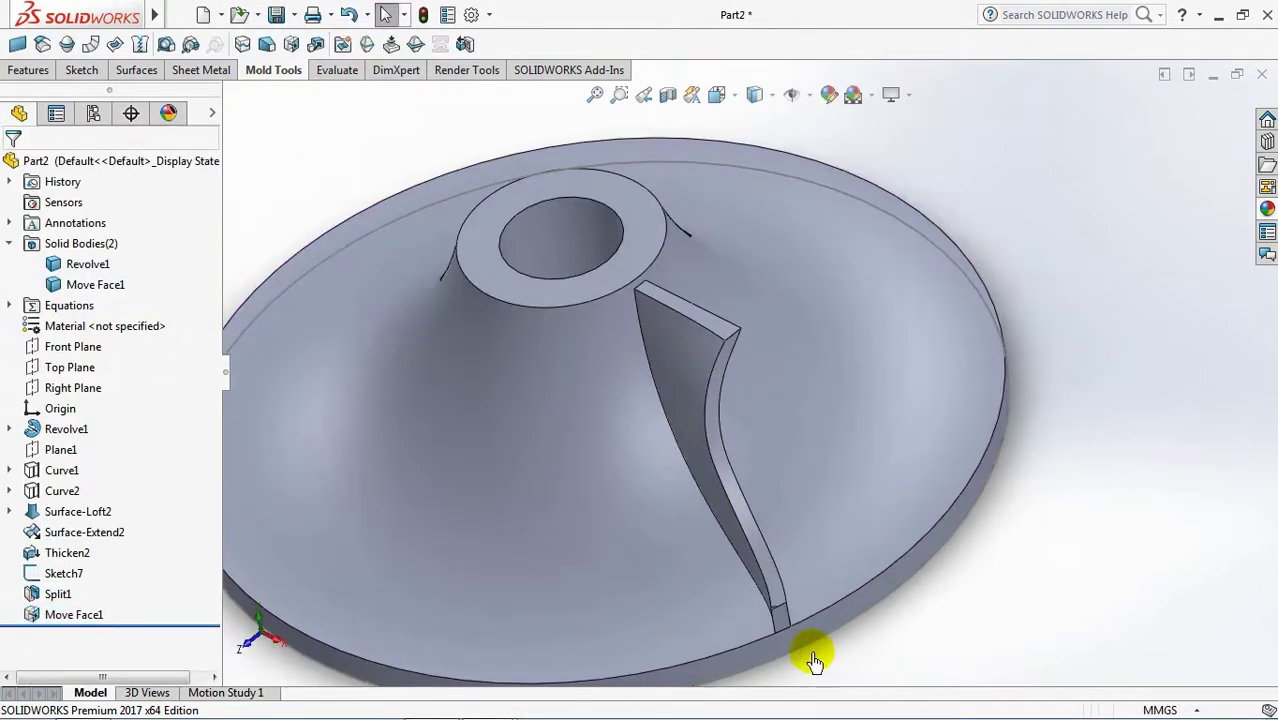
scroll(800, 620, down, 3)
scroll(556, 342, down, 2)
click(137, 70)
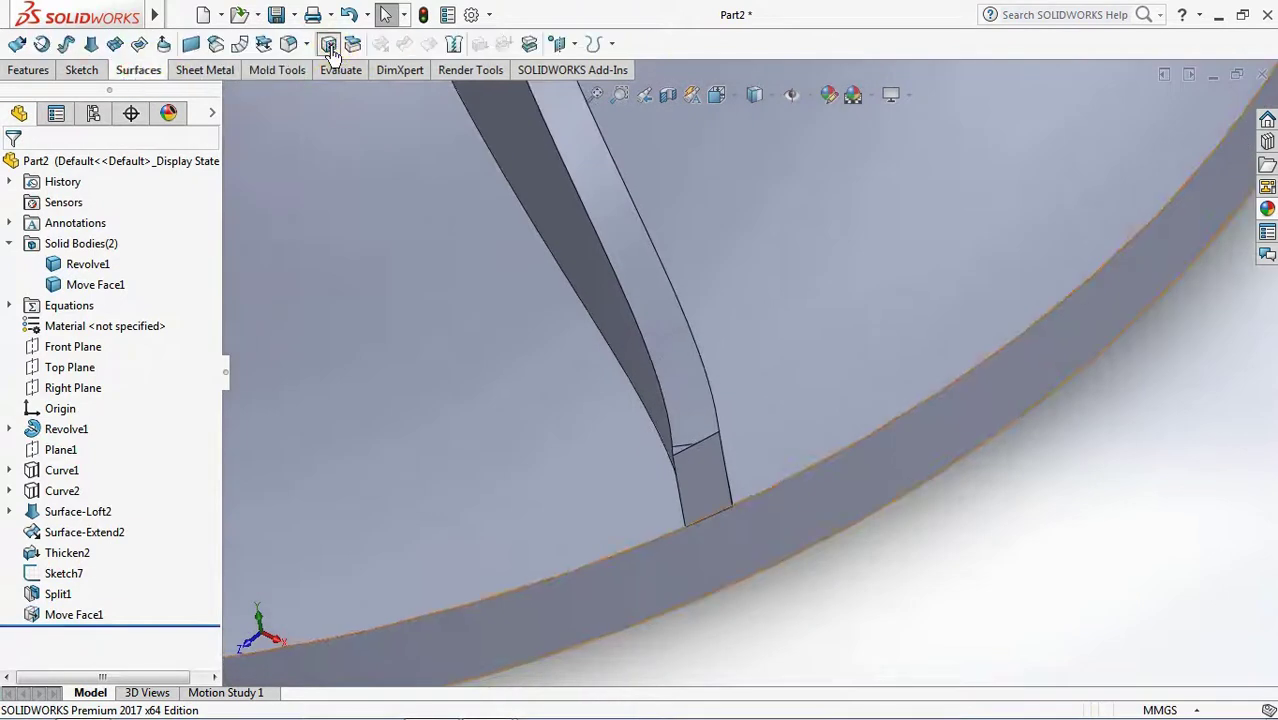
Delete and patch the small face at the blade's base
click(329, 45)
scroll(662, 456, down, 1)
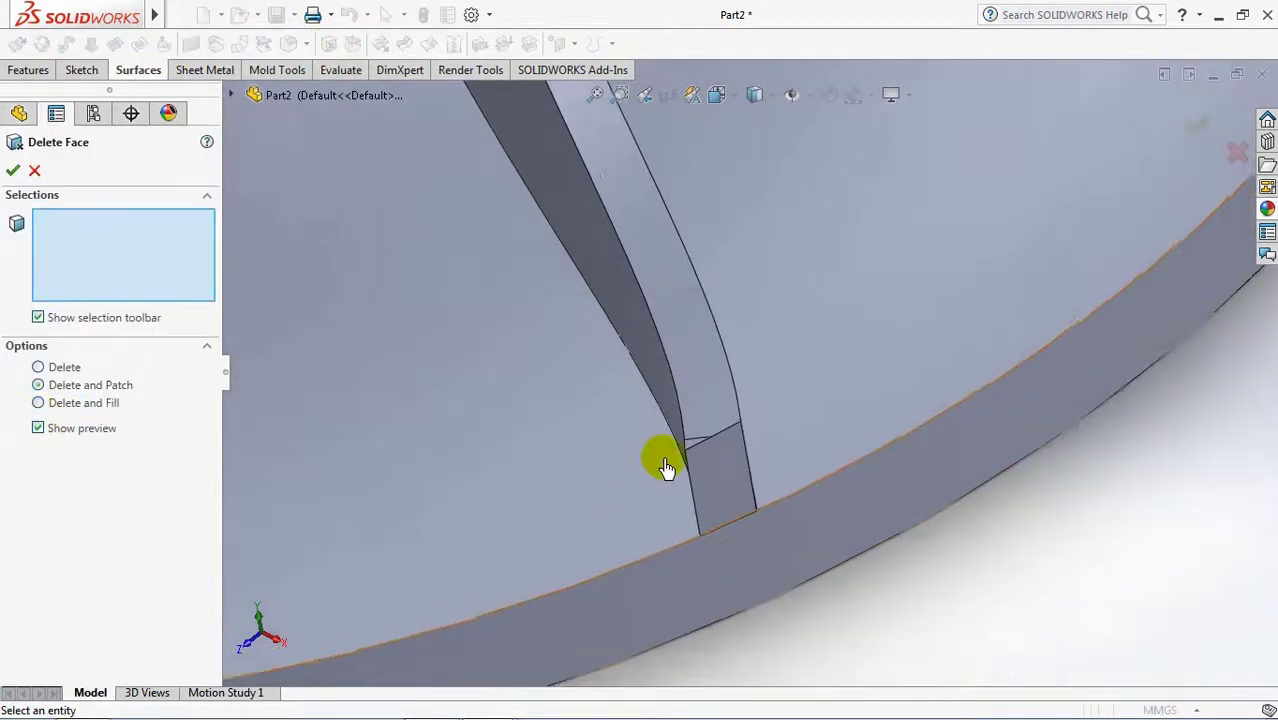
scroll(700, 447, down, 1)
click(708, 443)
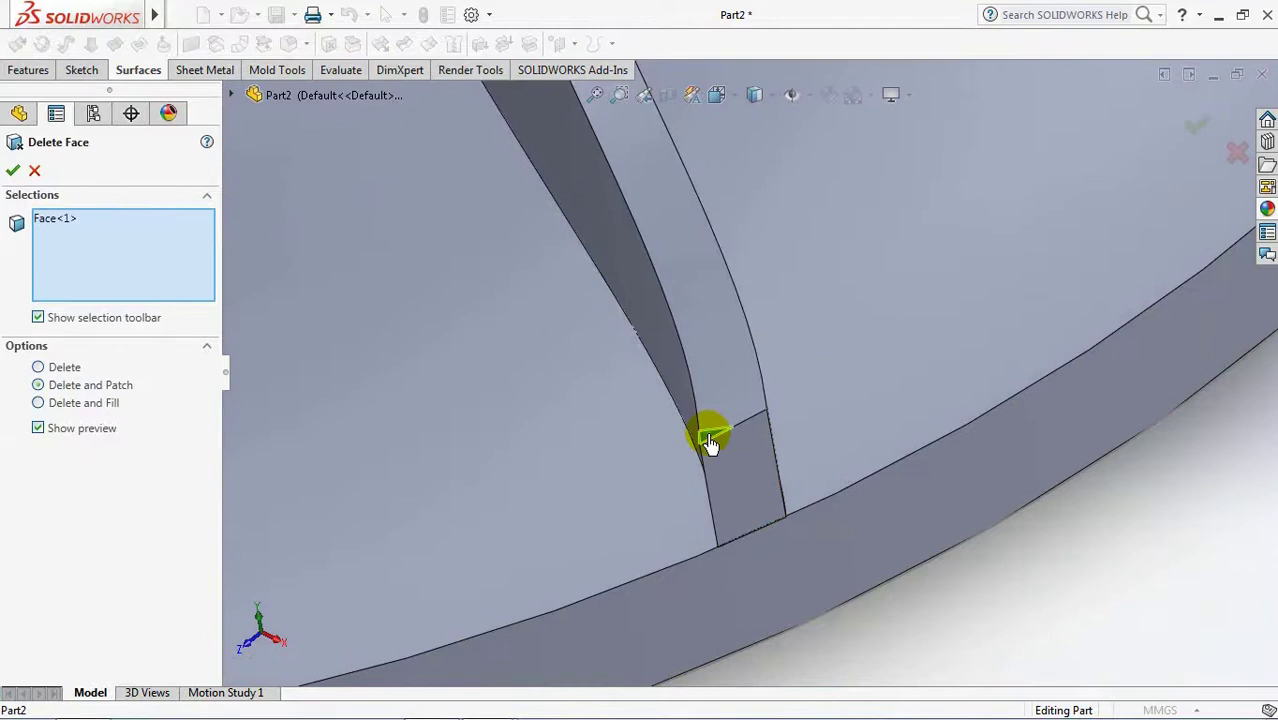
key(Return)
scroll(707, 436, up, 2)
scroll(707, 436, up, 2)
scroll(740, 470, up, 2)
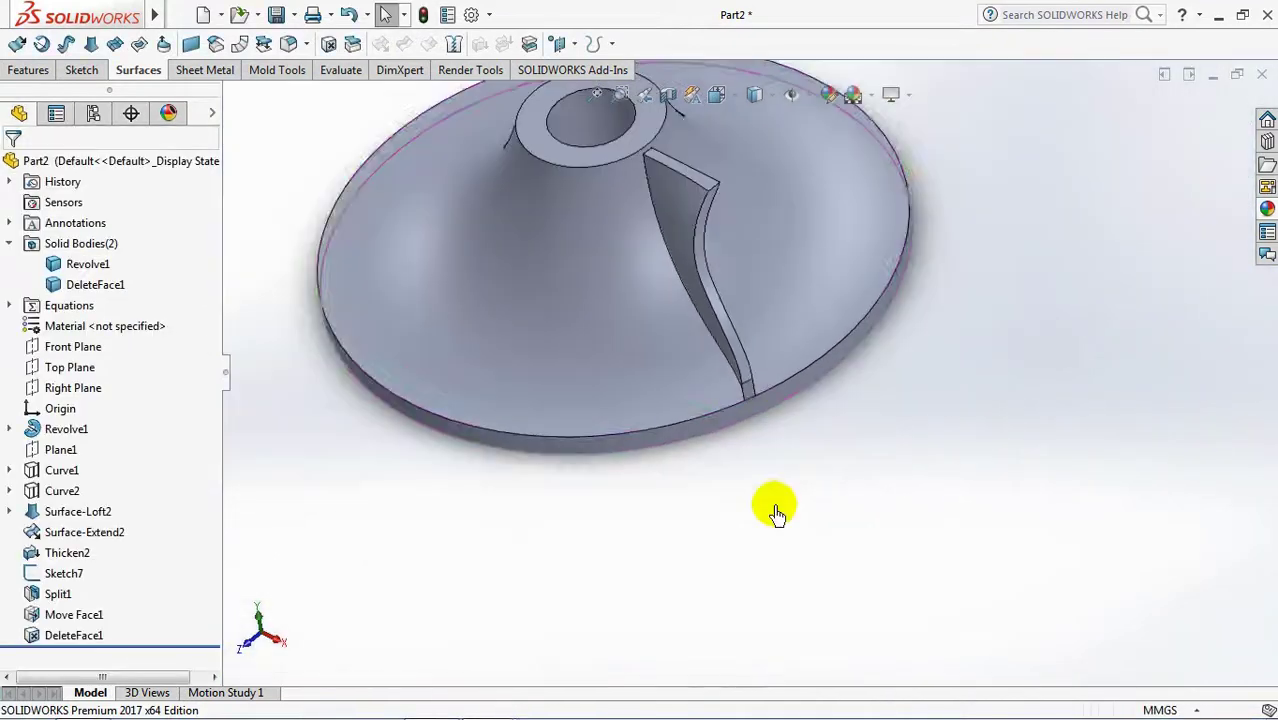
Add a full round fillet across the blade top using both side faces and the top center face
click(288, 50)
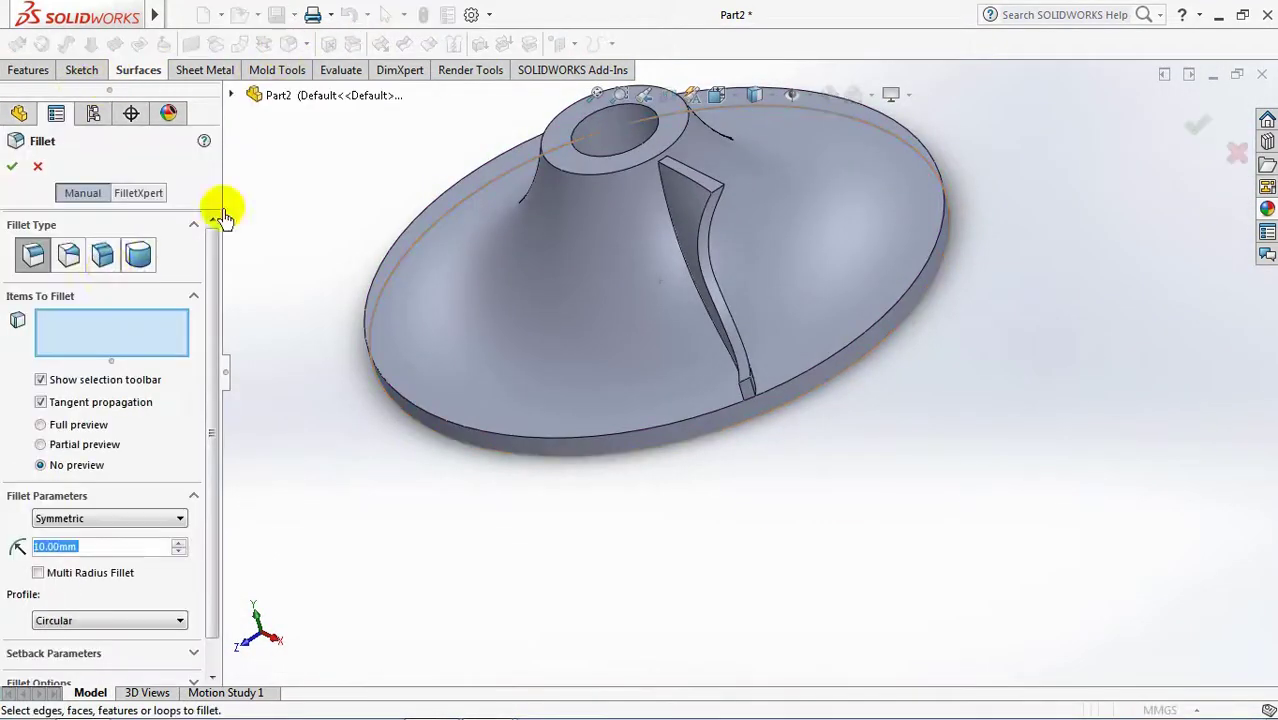
click(142, 263)
scroll(689, 226, down, 2)
scroll(690, 228, down, 2)
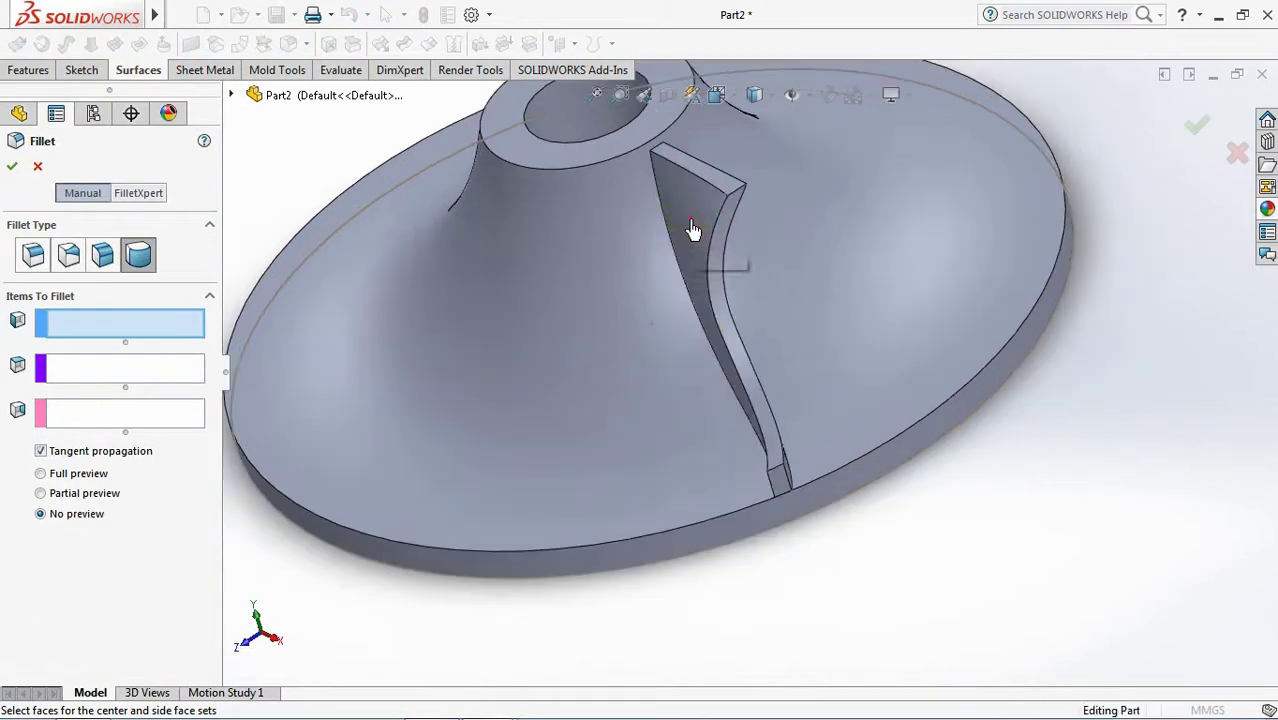
click(693, 230)
click(717, 252)
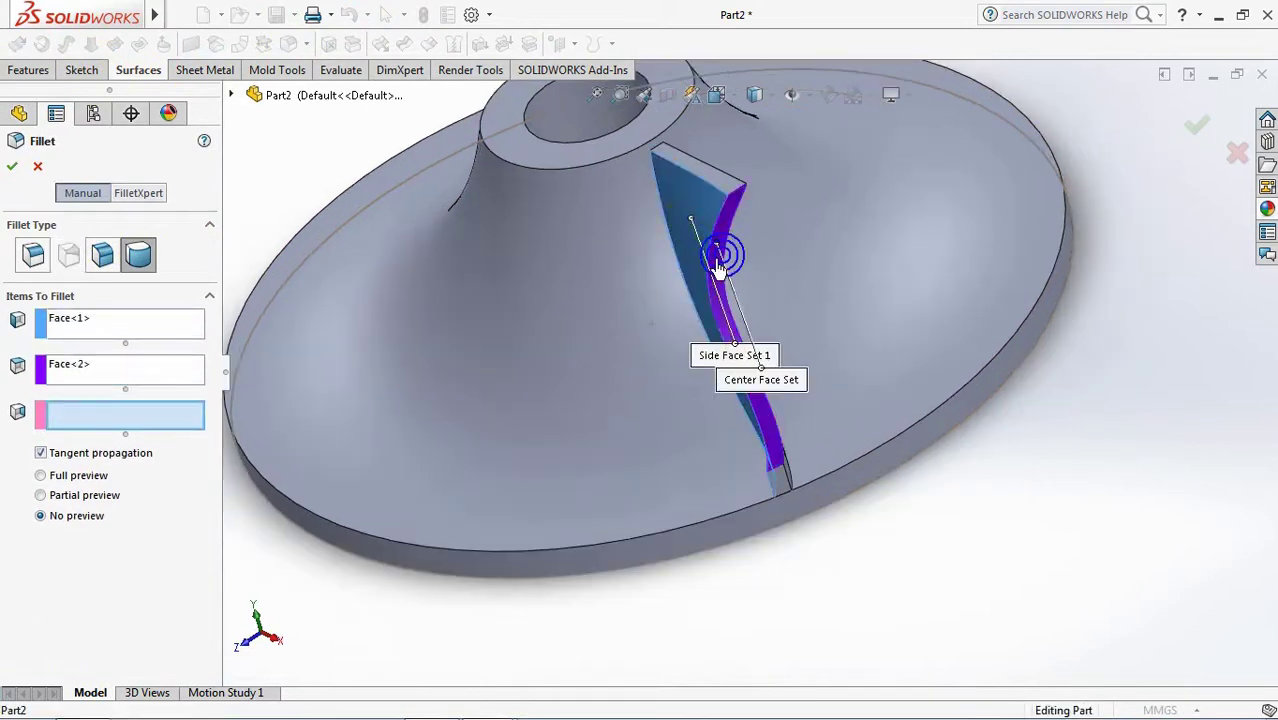
mouse_move(720, 252)
middle_down()
mouse_move(644, 280)
mouse_move(745, 278)
middle_up()
click(752, 301)
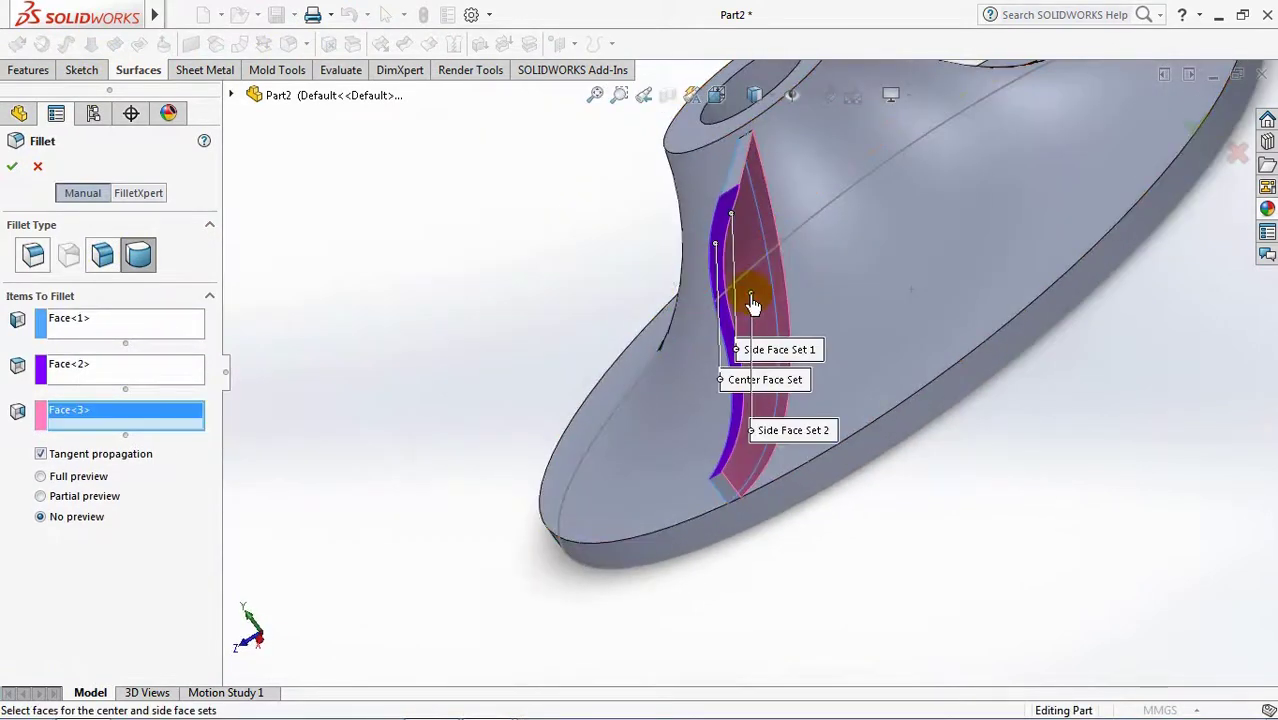
key(Return)
scroll(858, 308, up, 3)
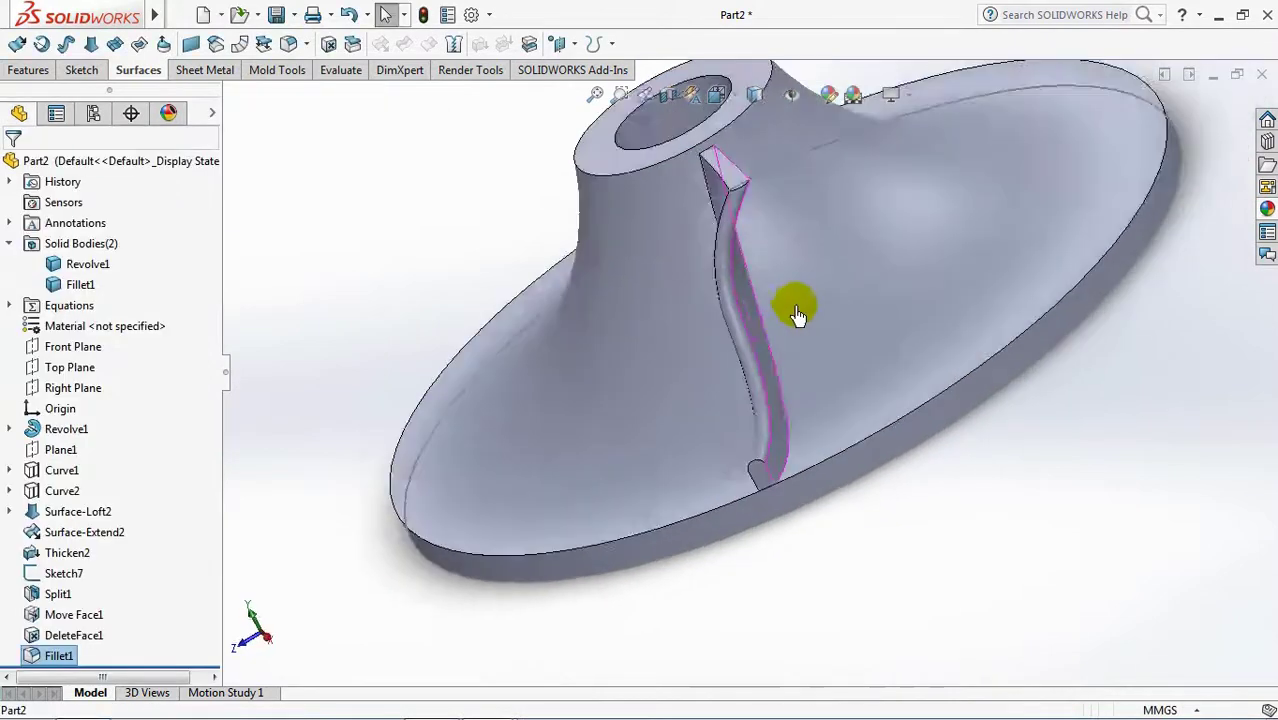
mouse_move(858, 308)
middle_down()
mouse_move(812, 265)
mouse_move(788, 318)
mouse_move(819, 342)
mouse_move(850, 337)
middle_up()
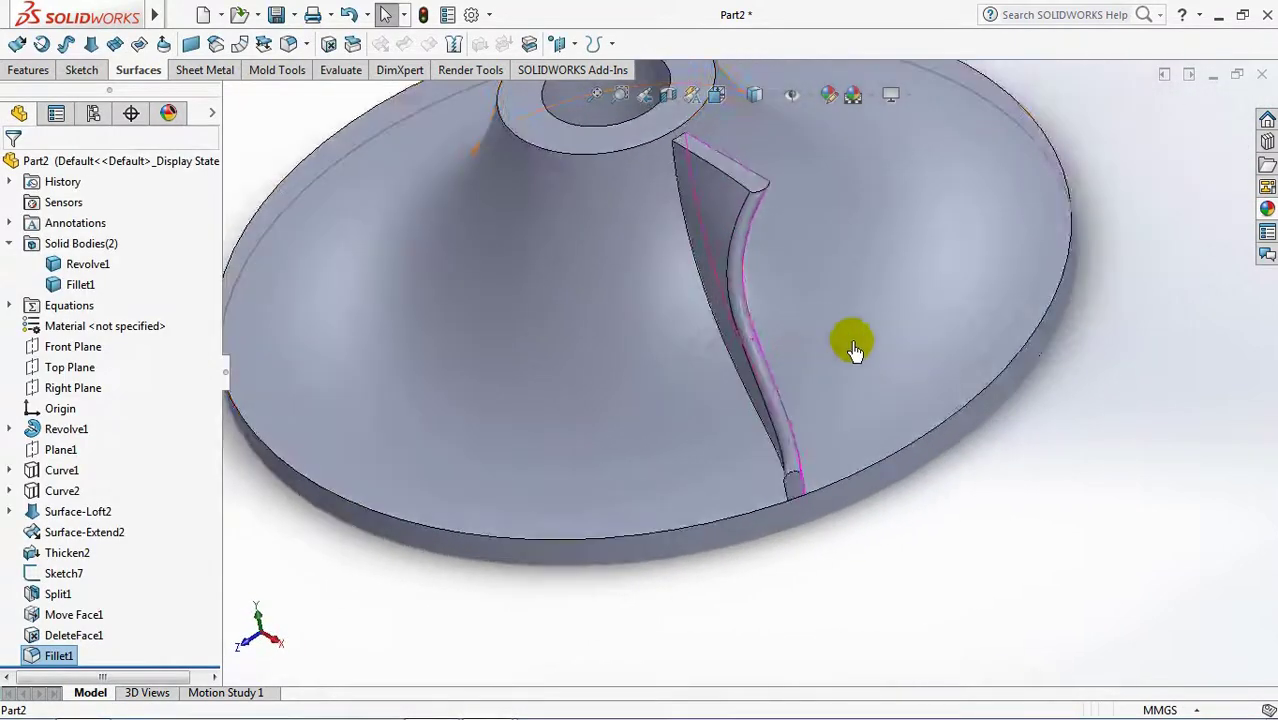
scroll(1045, 500, up, 2)
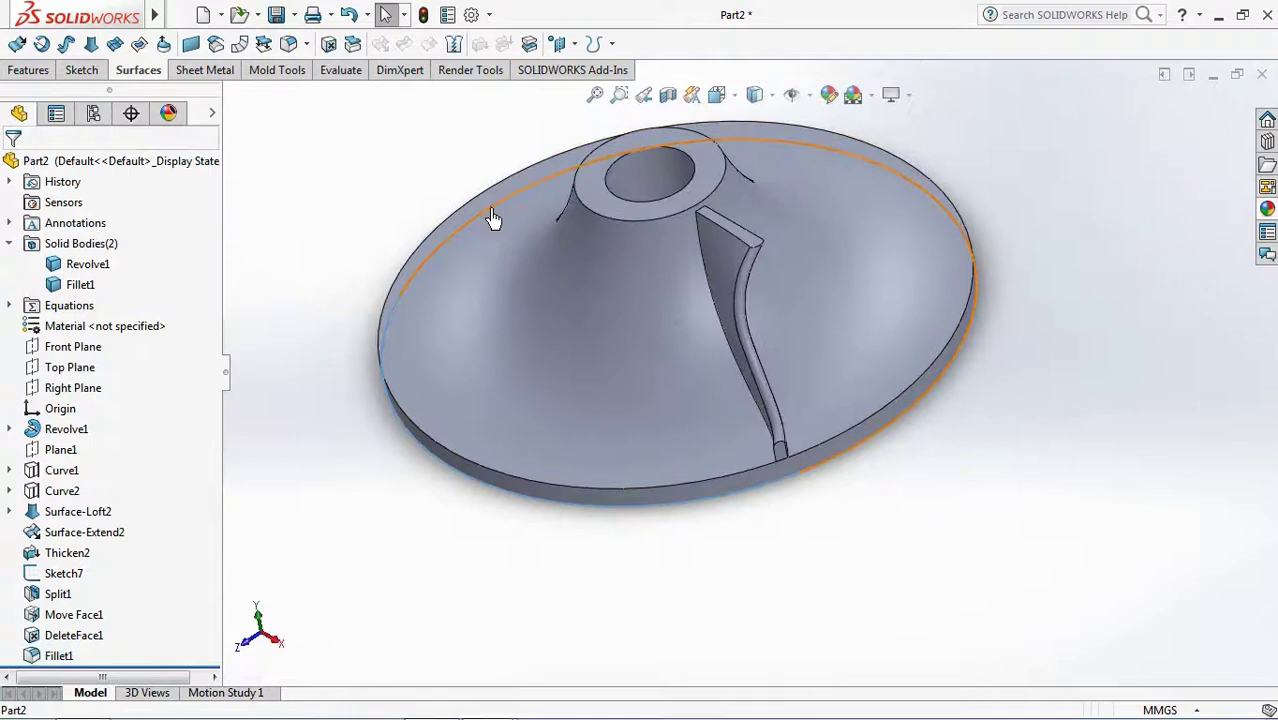
click(570, 150)
Circular-pattern the filleted blade body 16 times, 360° around the hub face axis
click(442, 185)
click(29, 70)
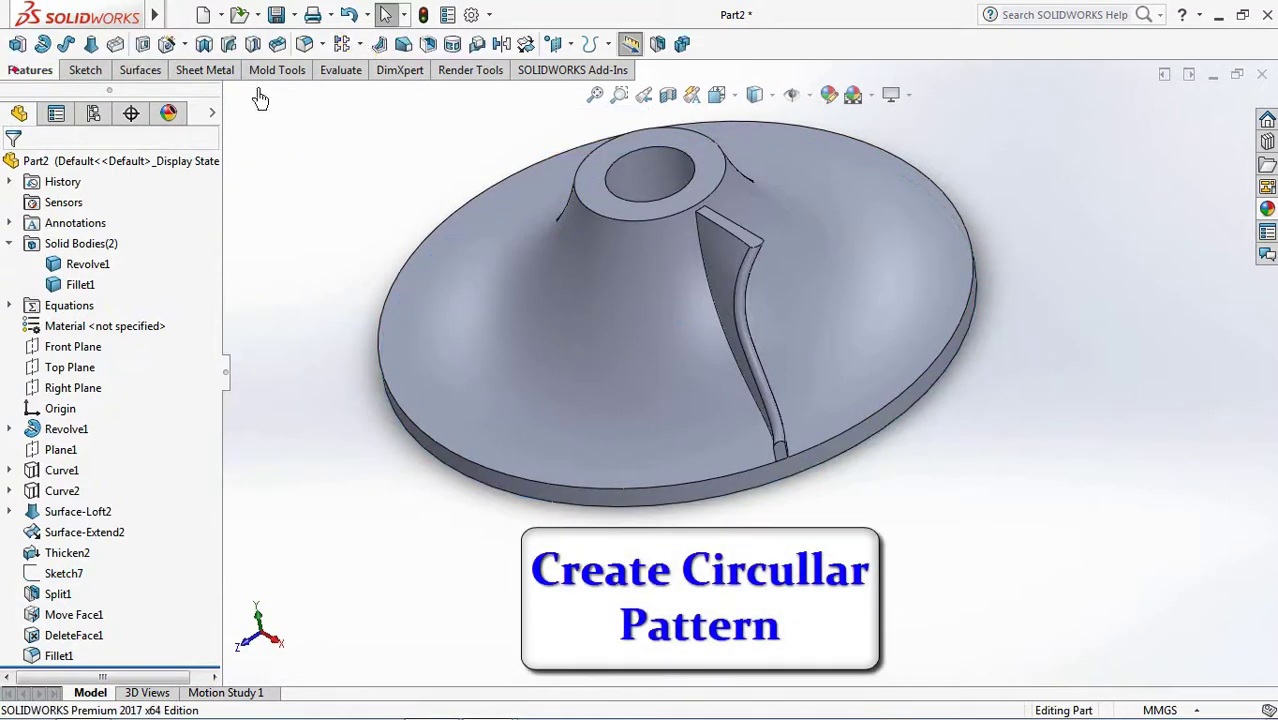
click(359, 44)
click(364, 100)
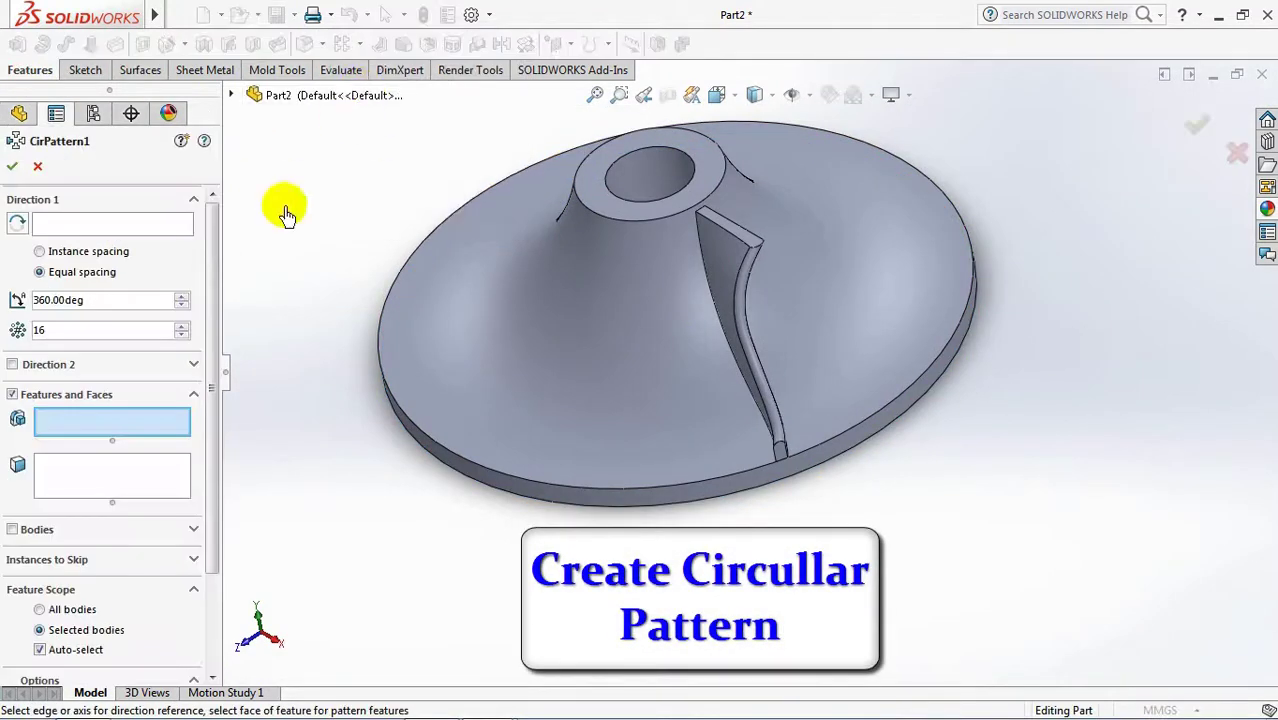
click(14, 530)
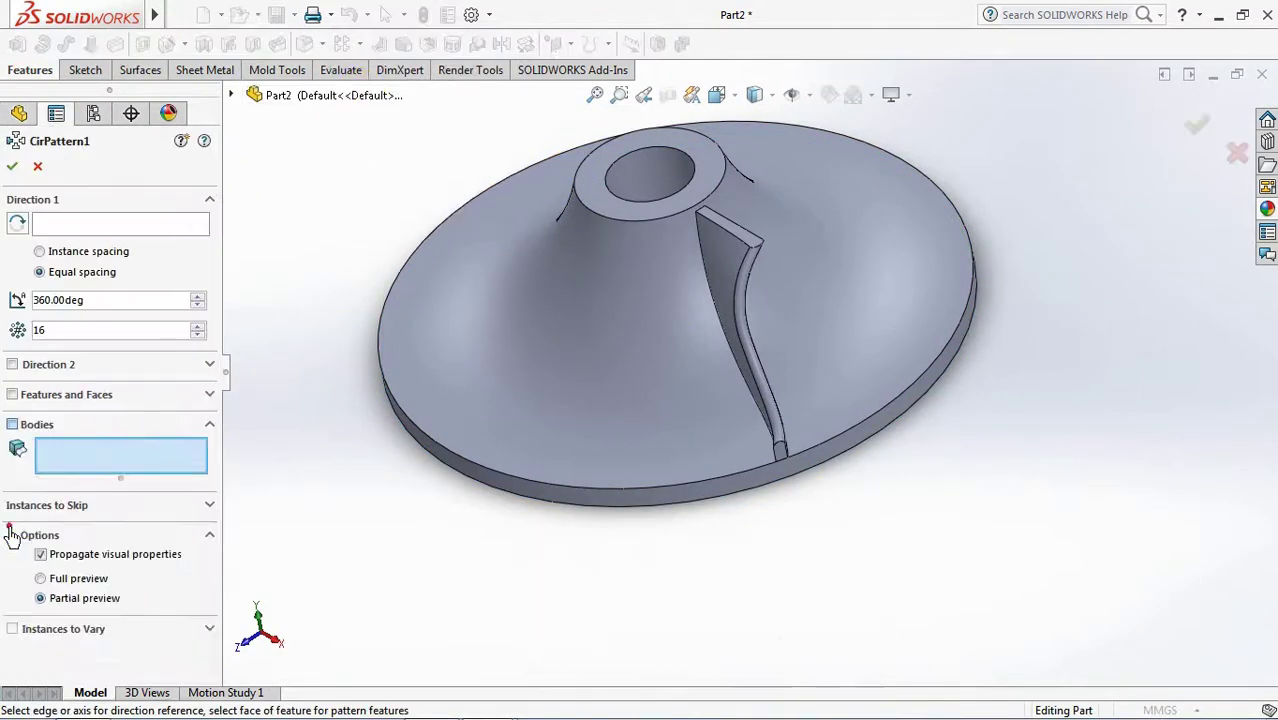
click(727, 252)
click(140, 222)
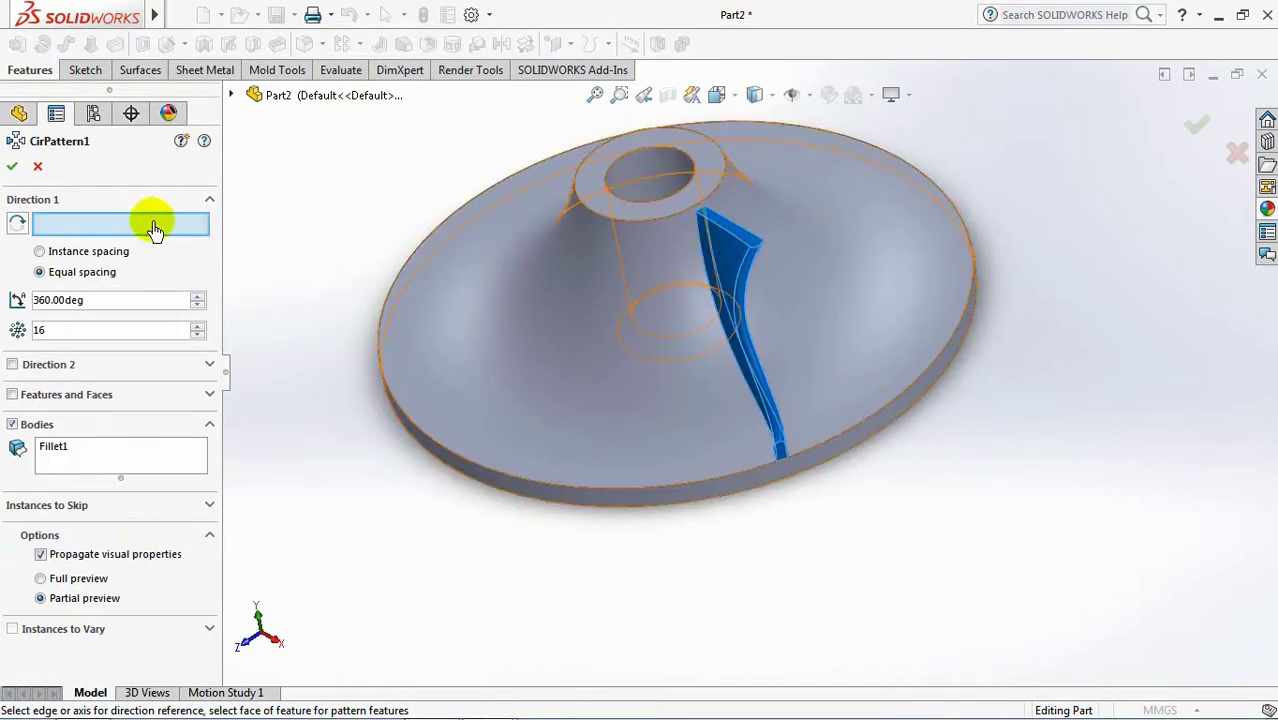
click(647, 175)
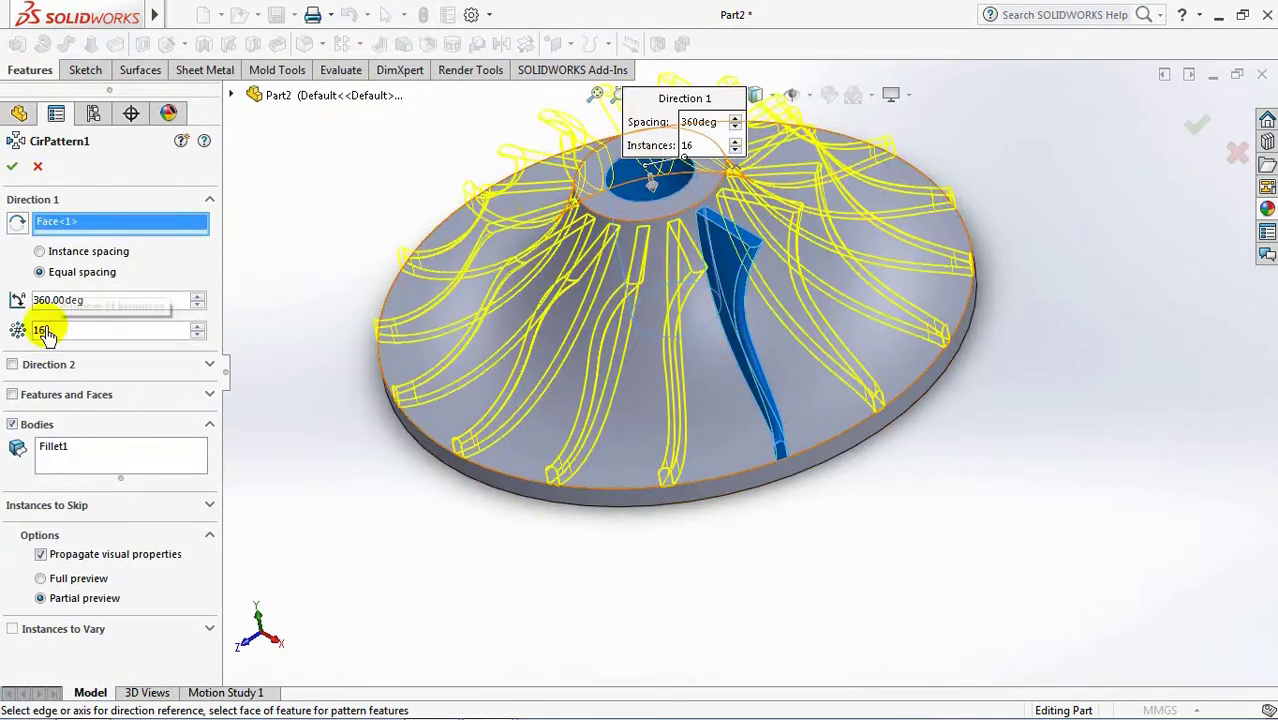
click(14, 168)
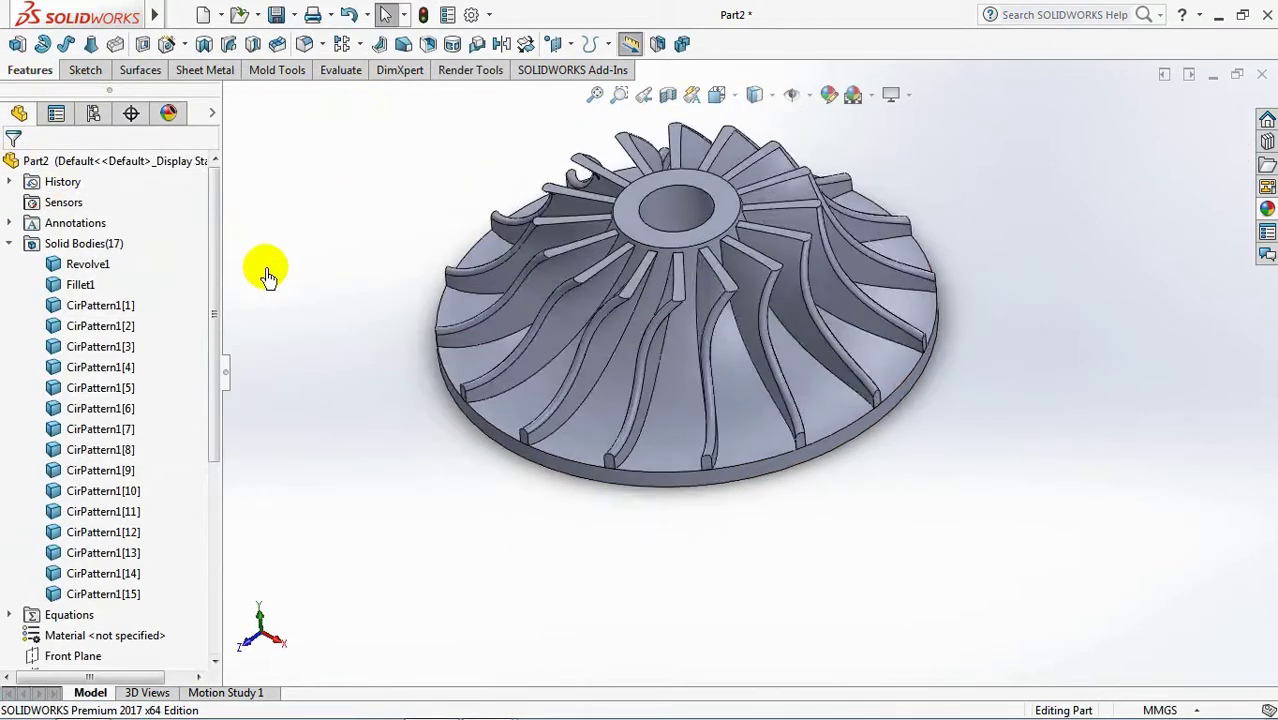
Combine Revolve1 and all CirPattern1 bodies into one solid impeller with Add
click(76, 264)
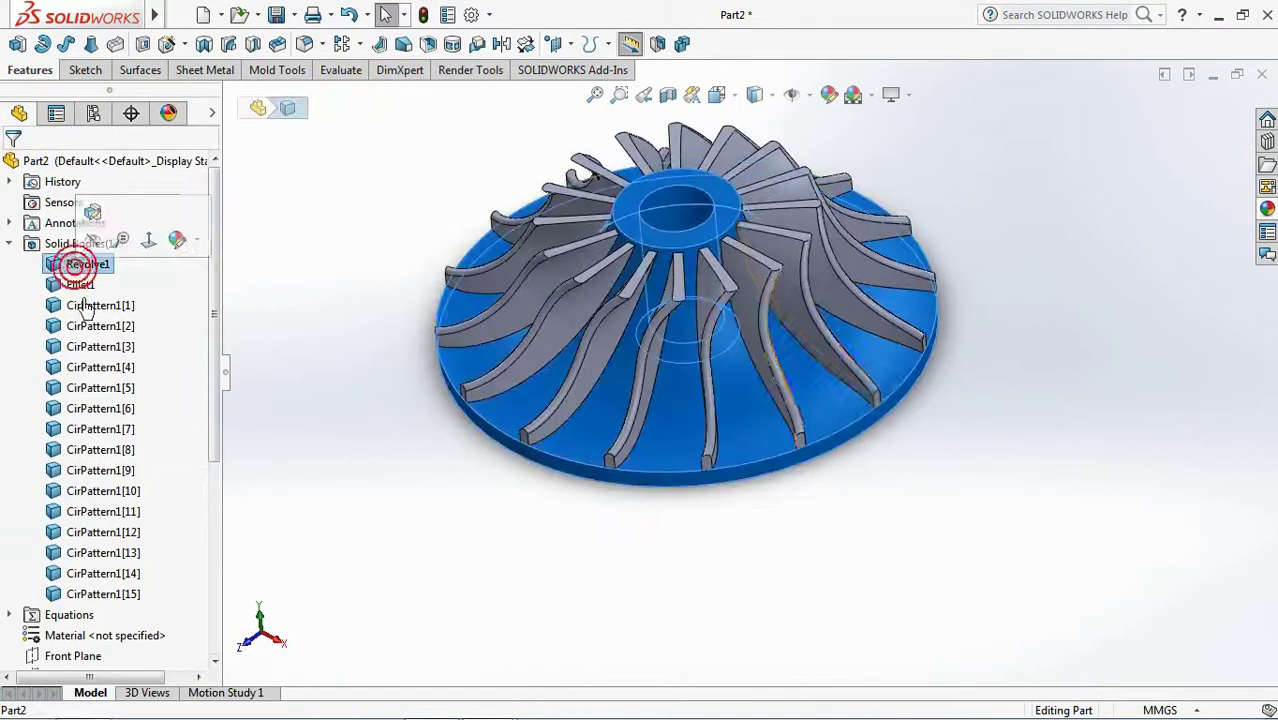
shift+click(104, 594)
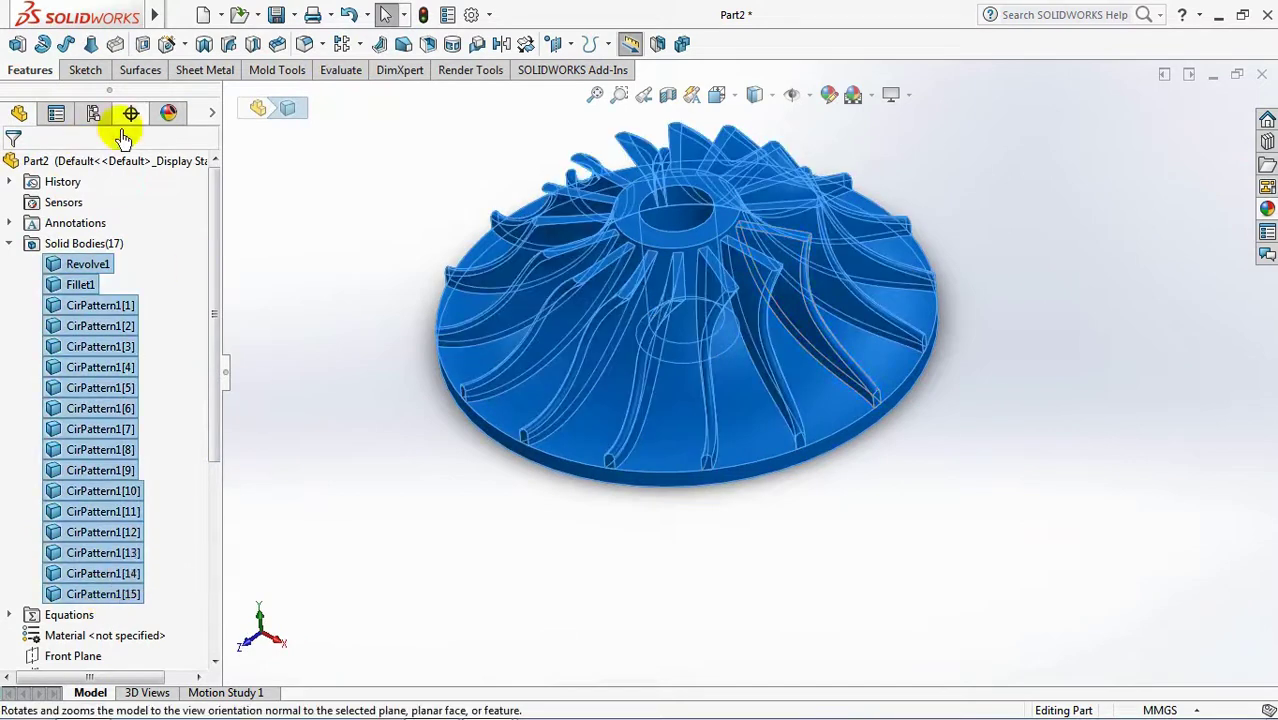
click(680, 43)
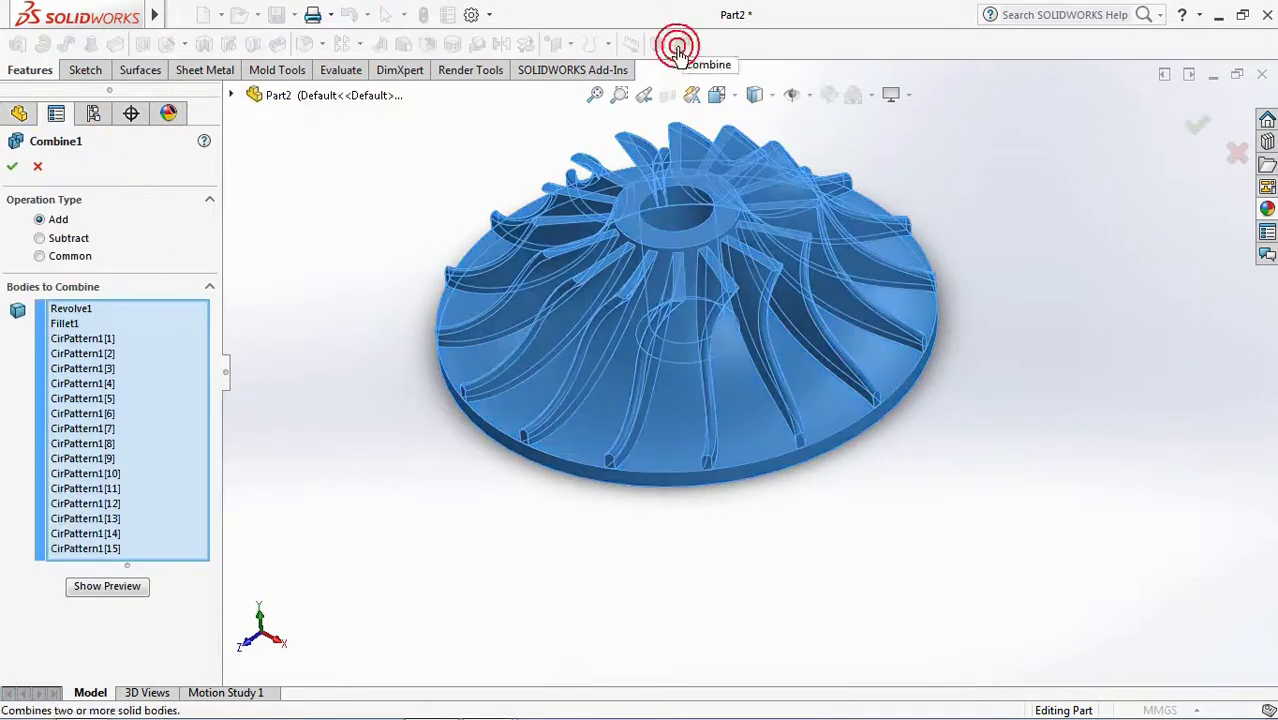
click(108, 588)
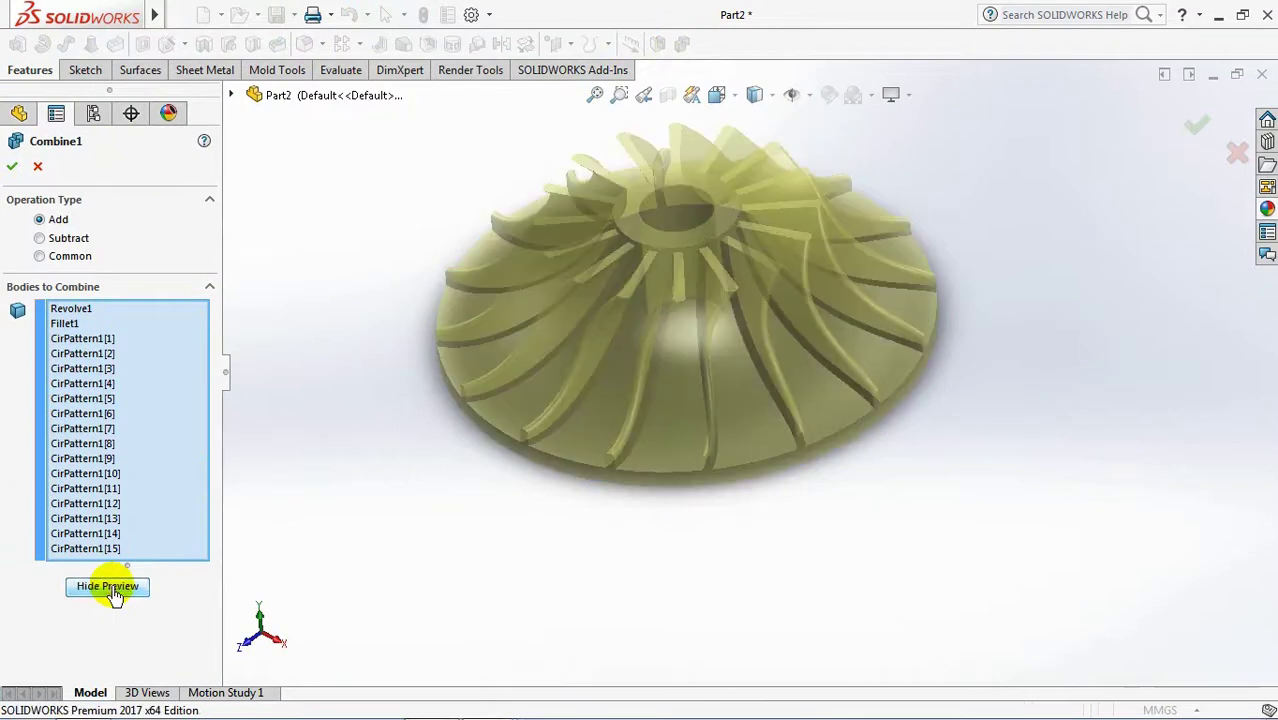
scroll(440, 228, down, 3)
click(12, 167)
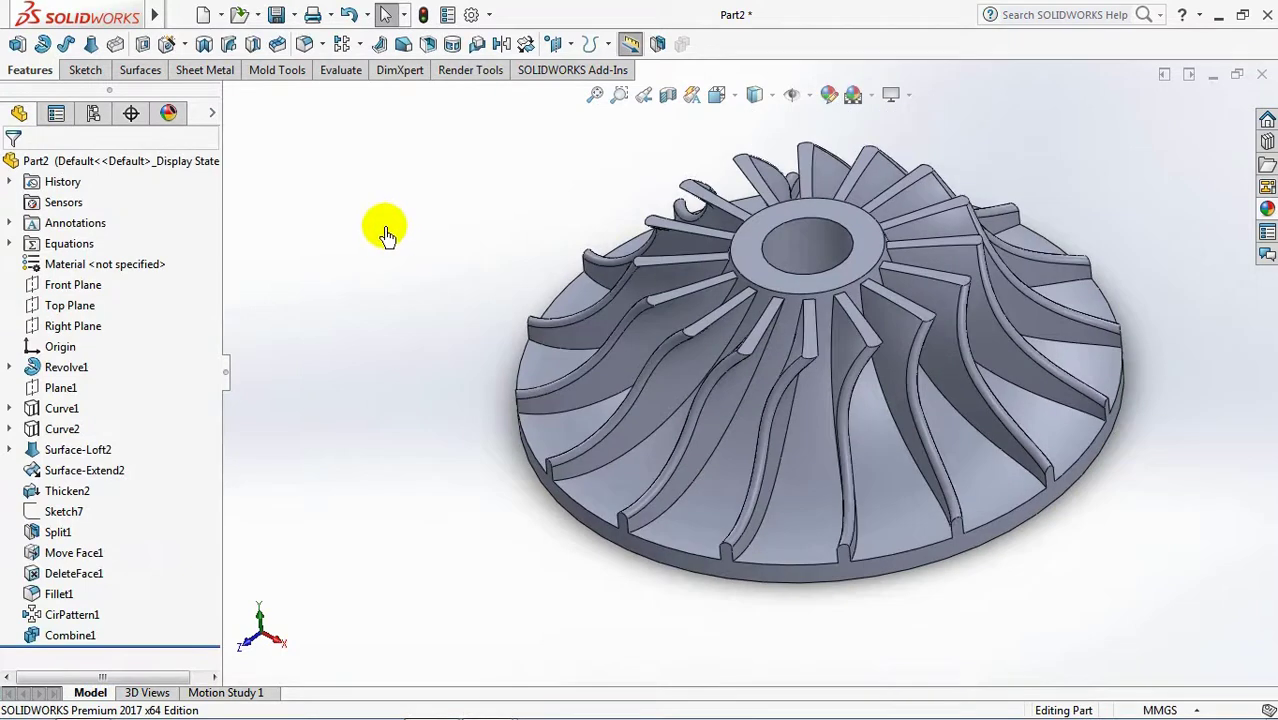
mouse_move(388, 228)
middle_down()
mouse_move(385, 118)
mouse_move(382, 234)
middle_up()
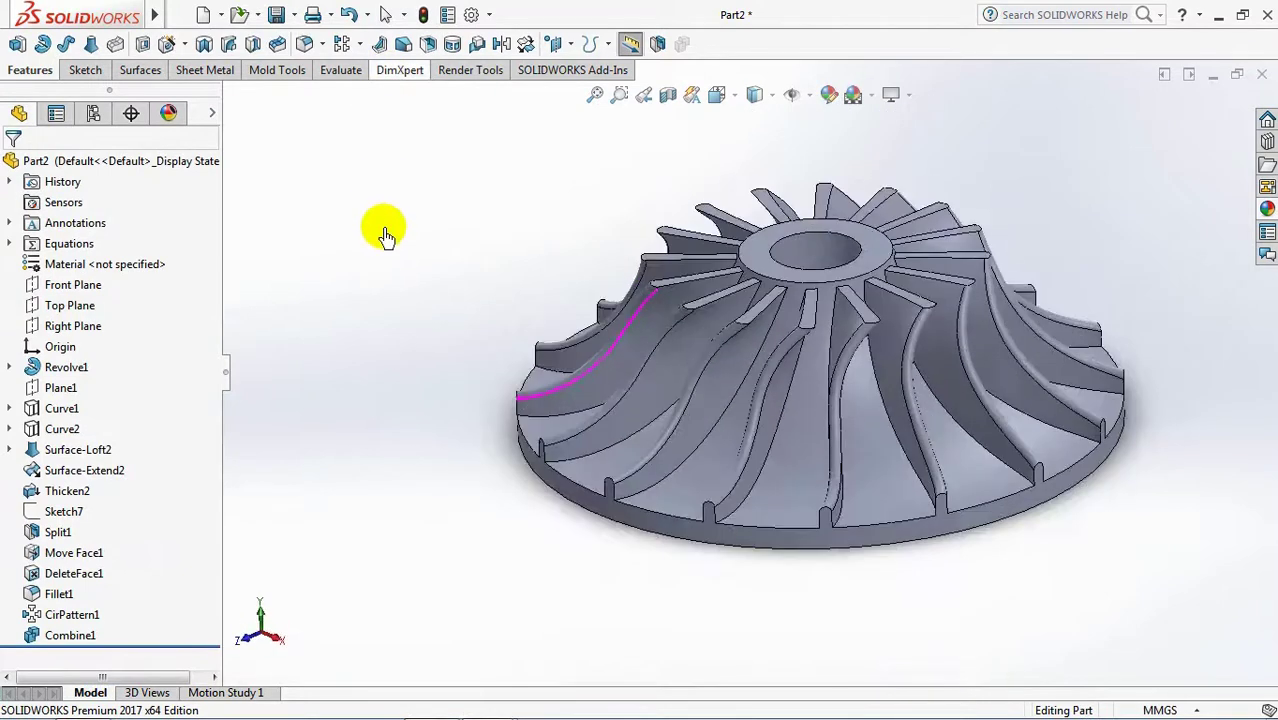
Apply a 1 mm Fillet2 to two adjacent edges at one blade's root, with full preview
click(303, 45)
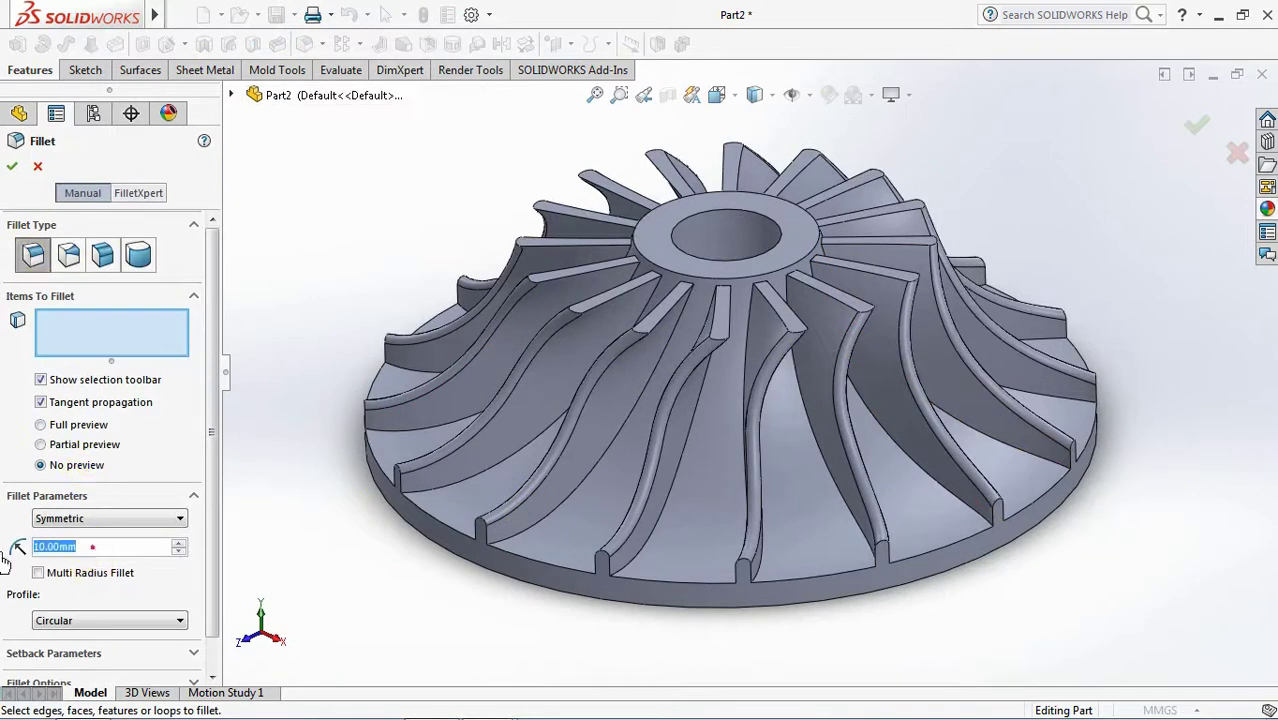
text(1)
key(Return)
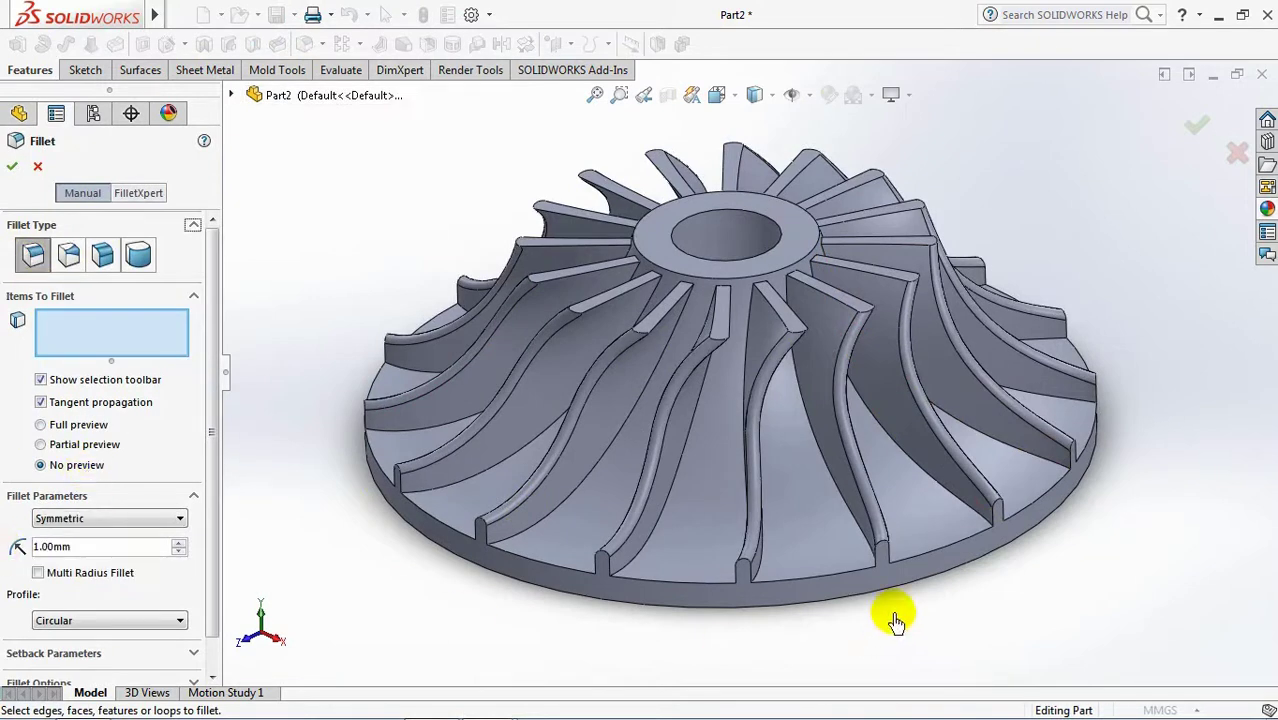
click(801, 400)
click(40, 425)
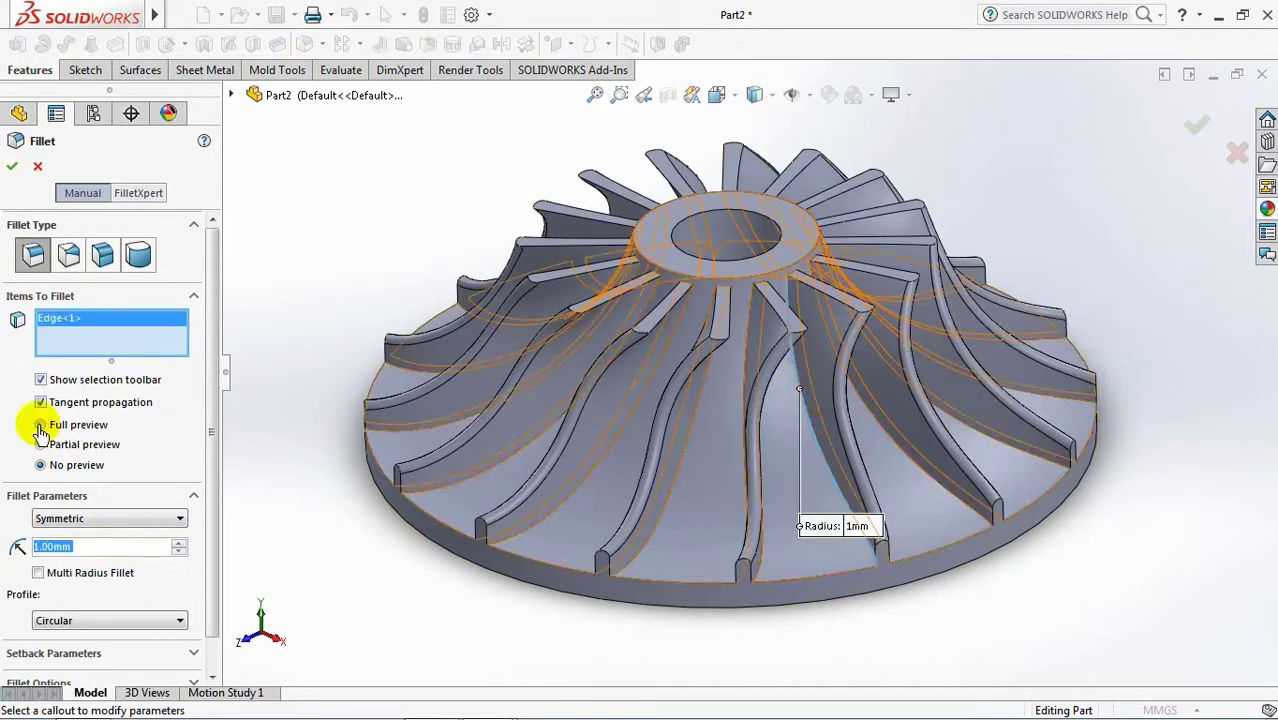
middle_drag(866, 462, 849, 306)
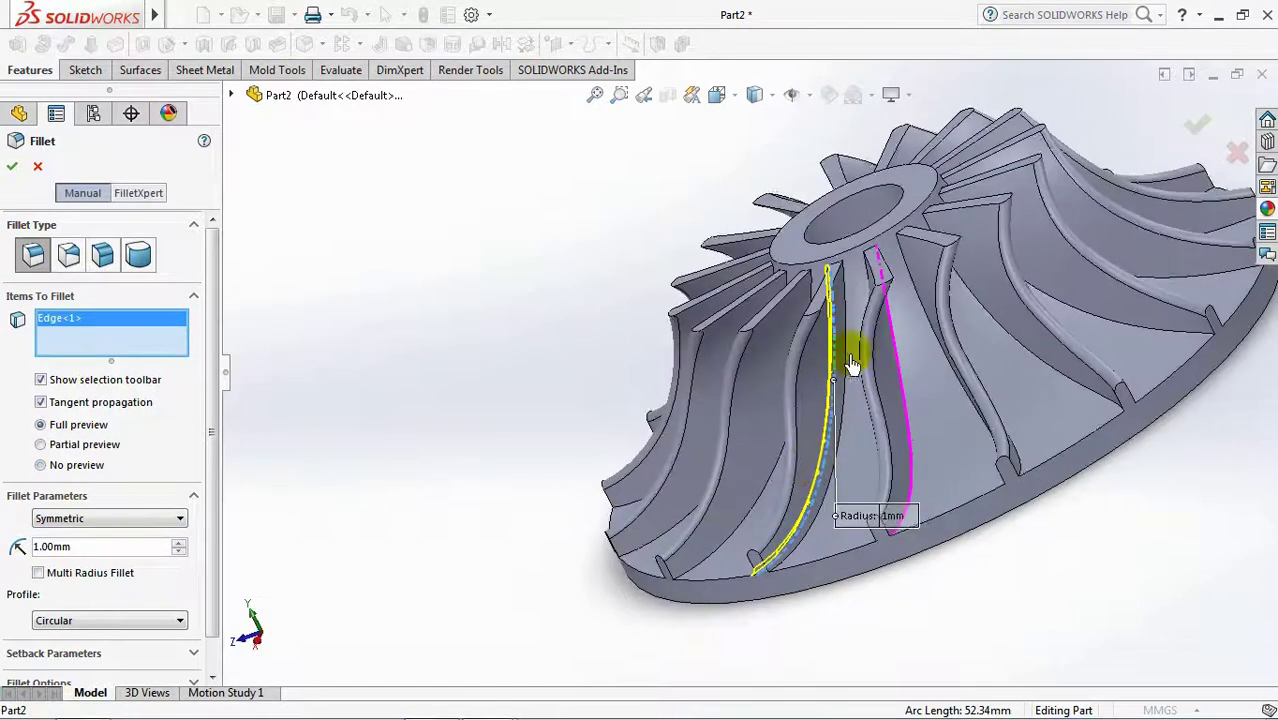
click(847, 305)
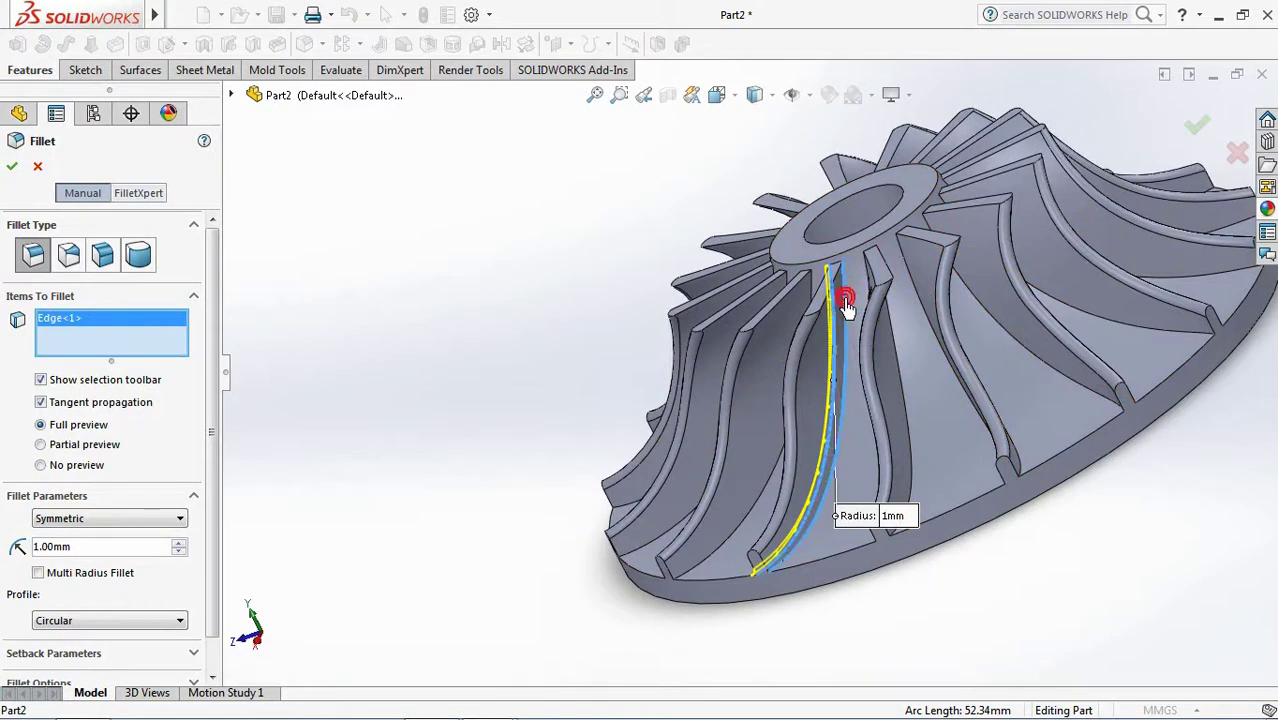
click(847, 305)
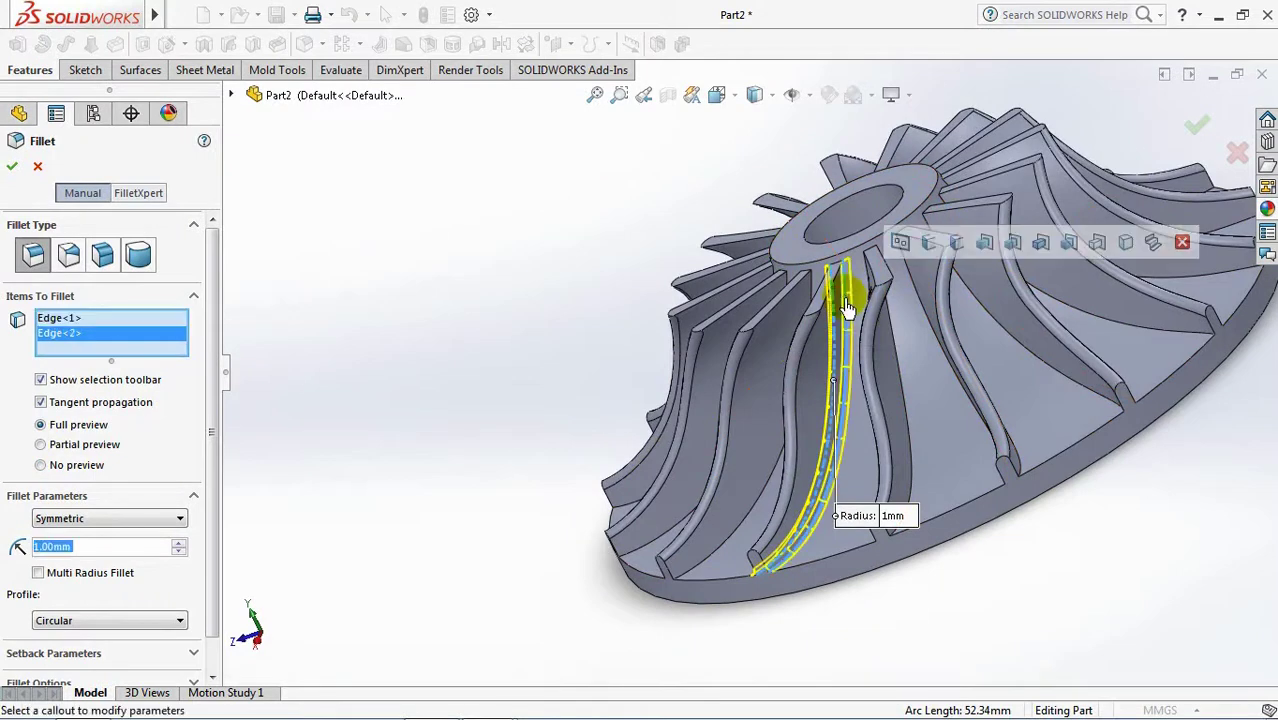
click(1193, 132)
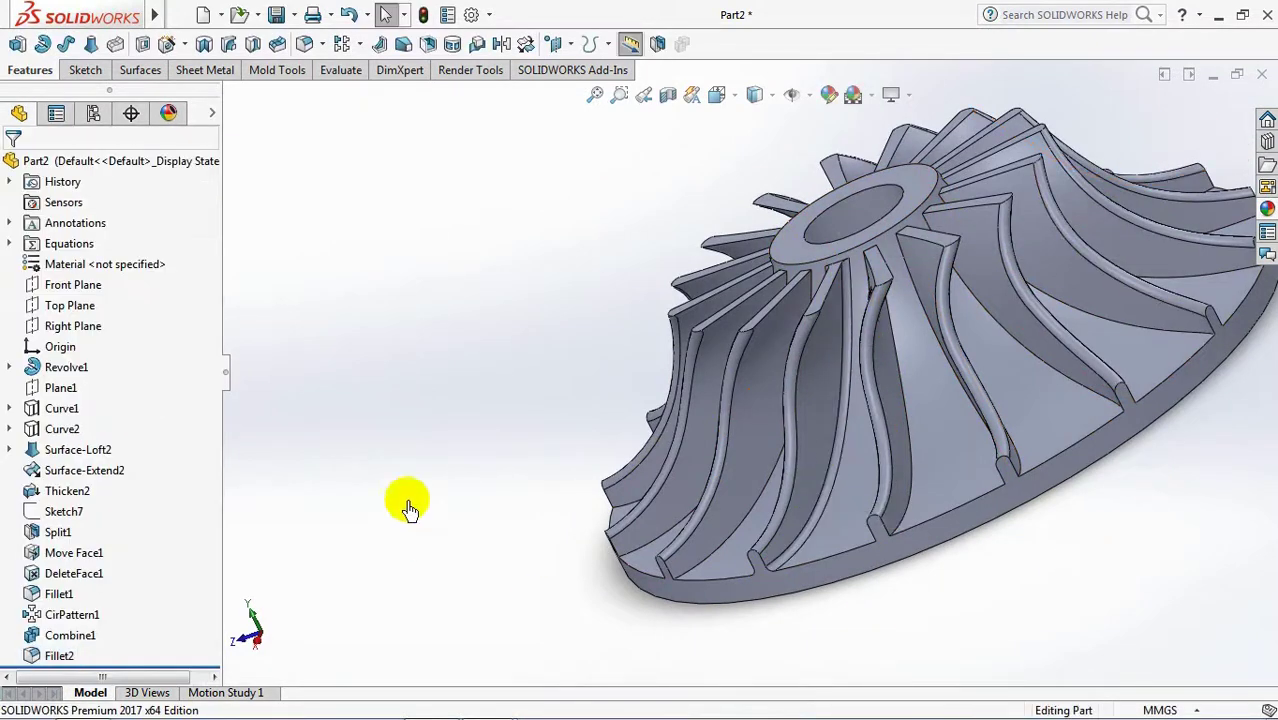
Fillet about 30 edges along all the blades (Edge<1>–Edge<30>) with a 1 mm radius
key(Return)
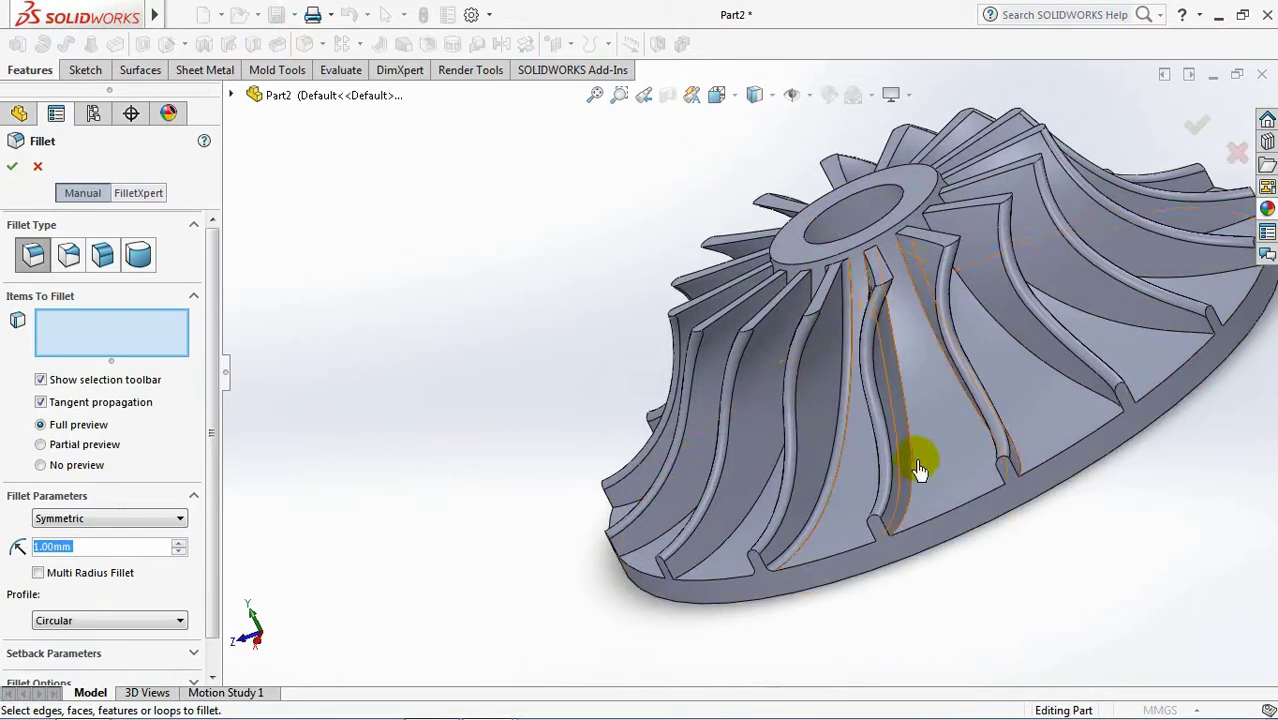
click(913, 478)
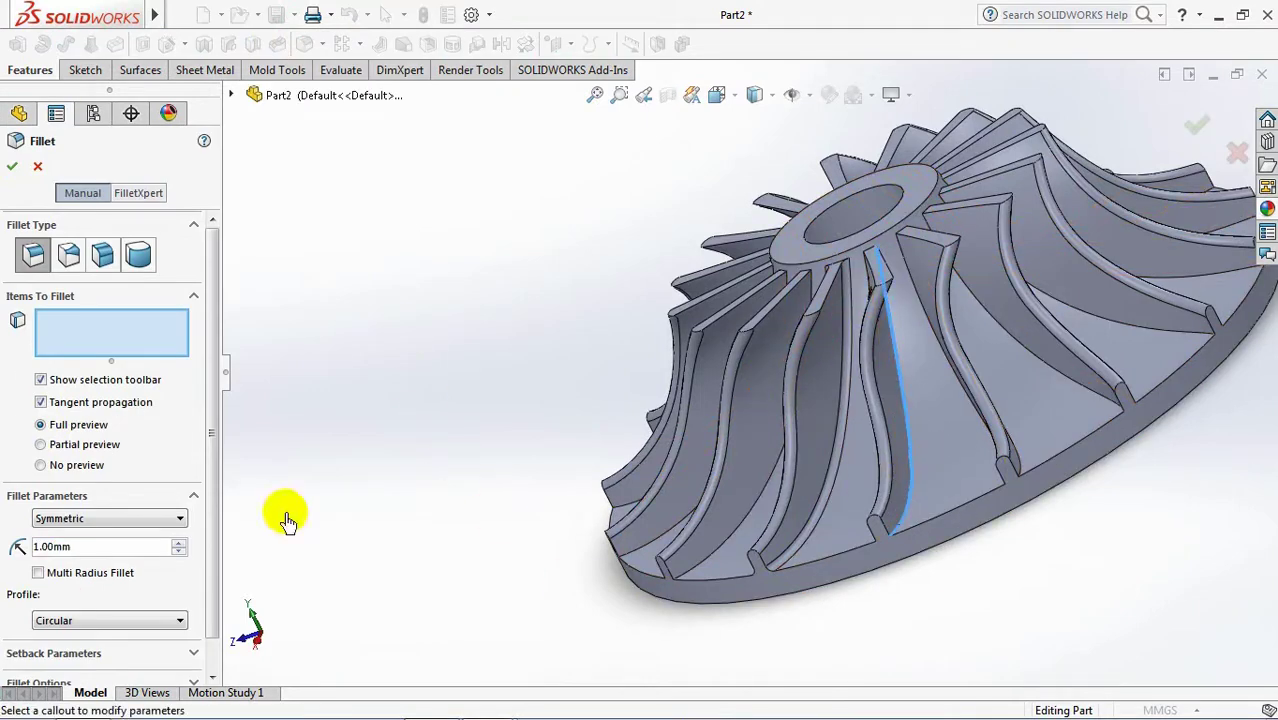
click(40, 466)
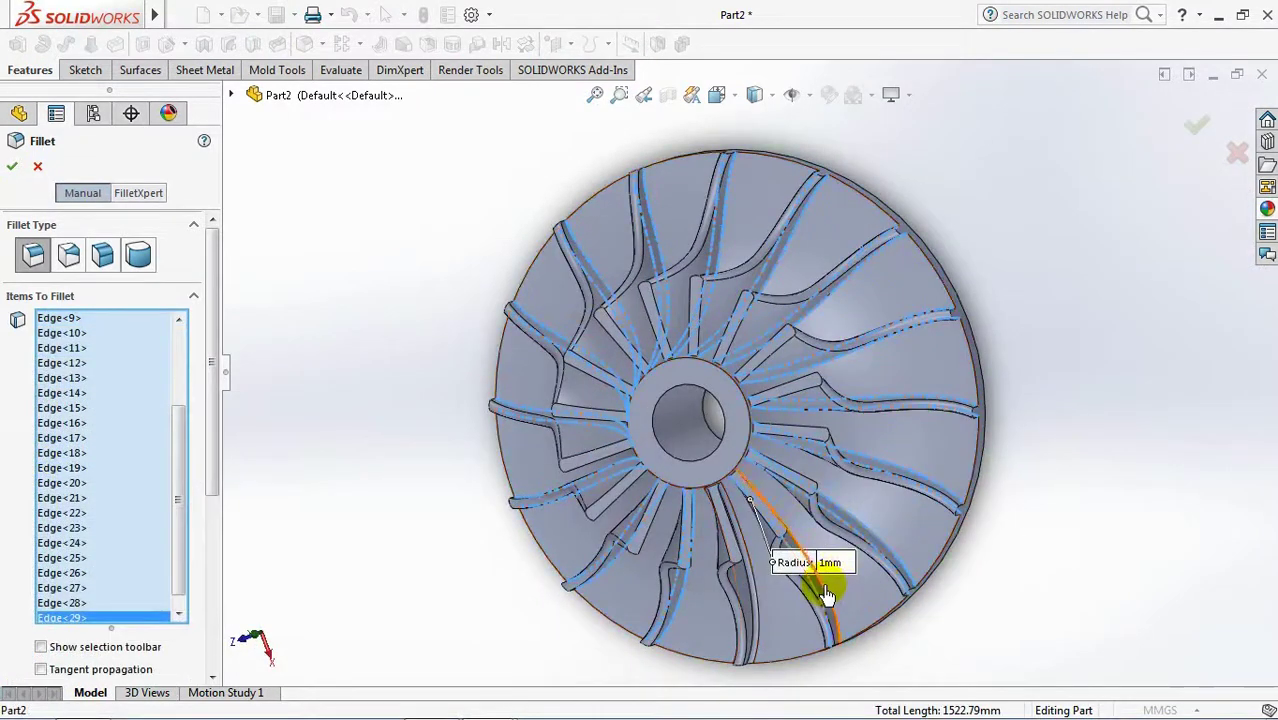
click(827, 594)
middle_drag(827, 594, 827, 486)
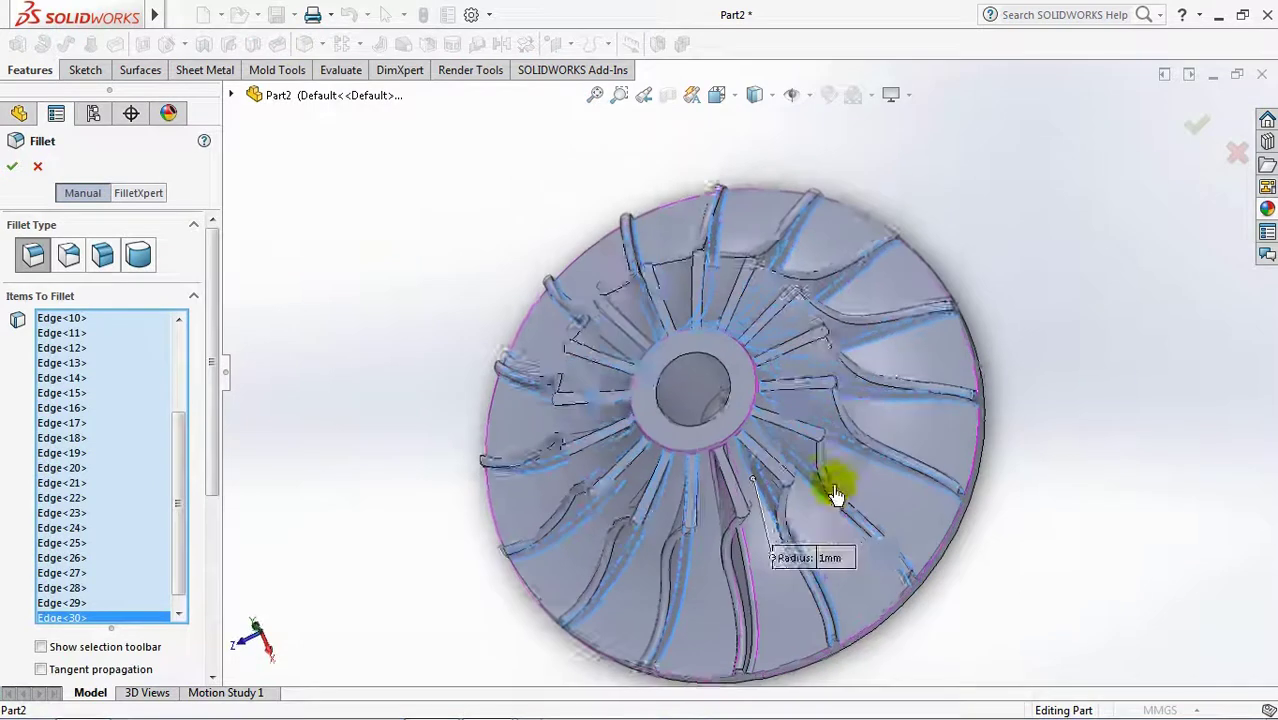
drag(211, 360, 208, 476)
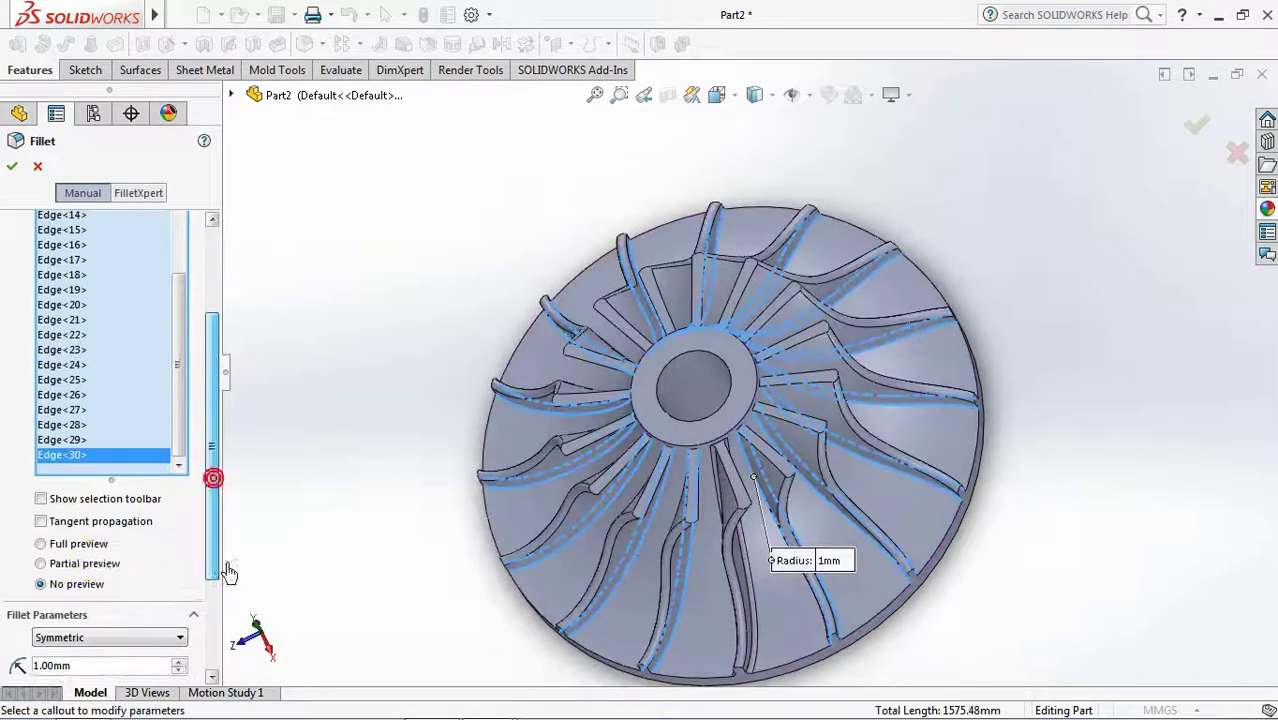
click(42, 543)
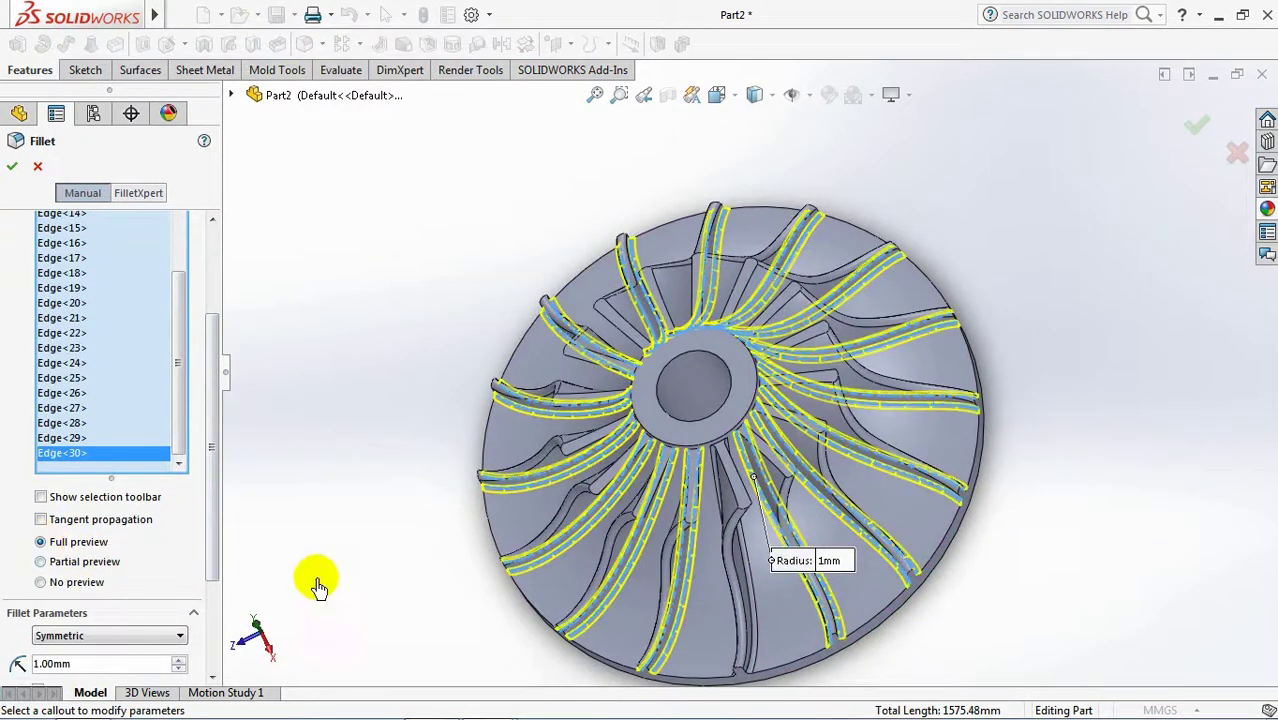
middle_drag(318, 588, 385, 515)
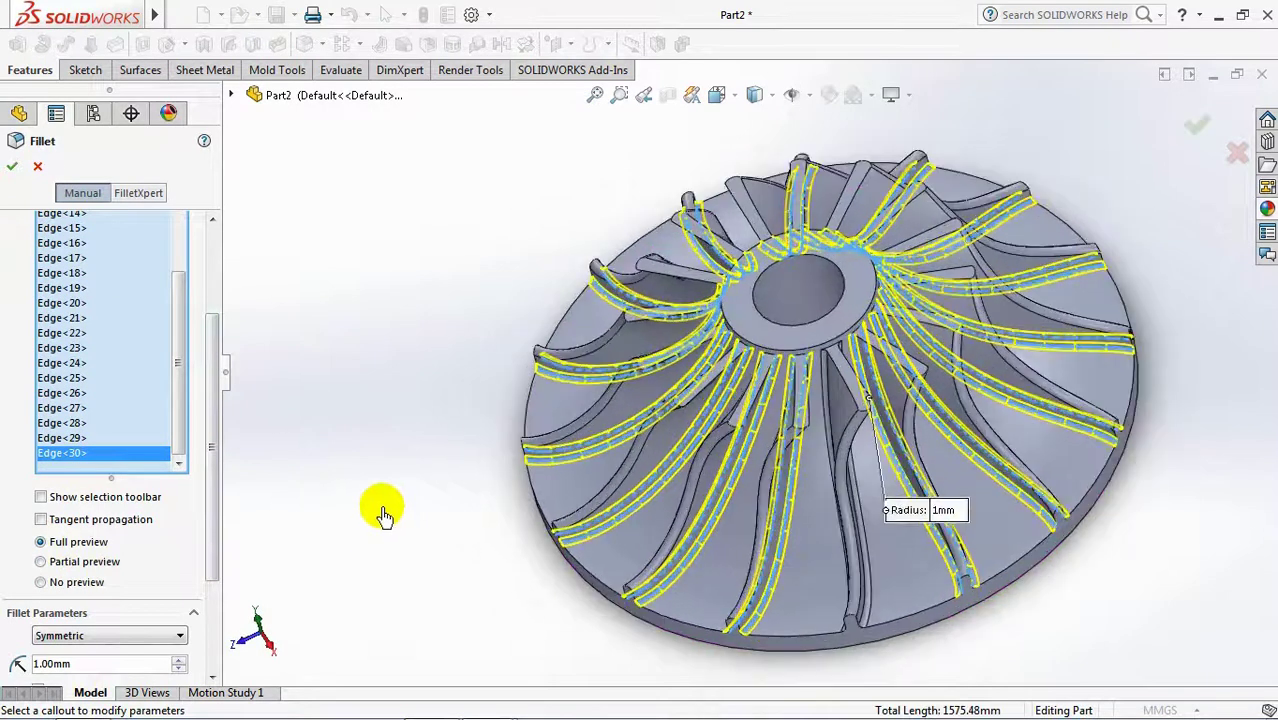
click(9, 173)
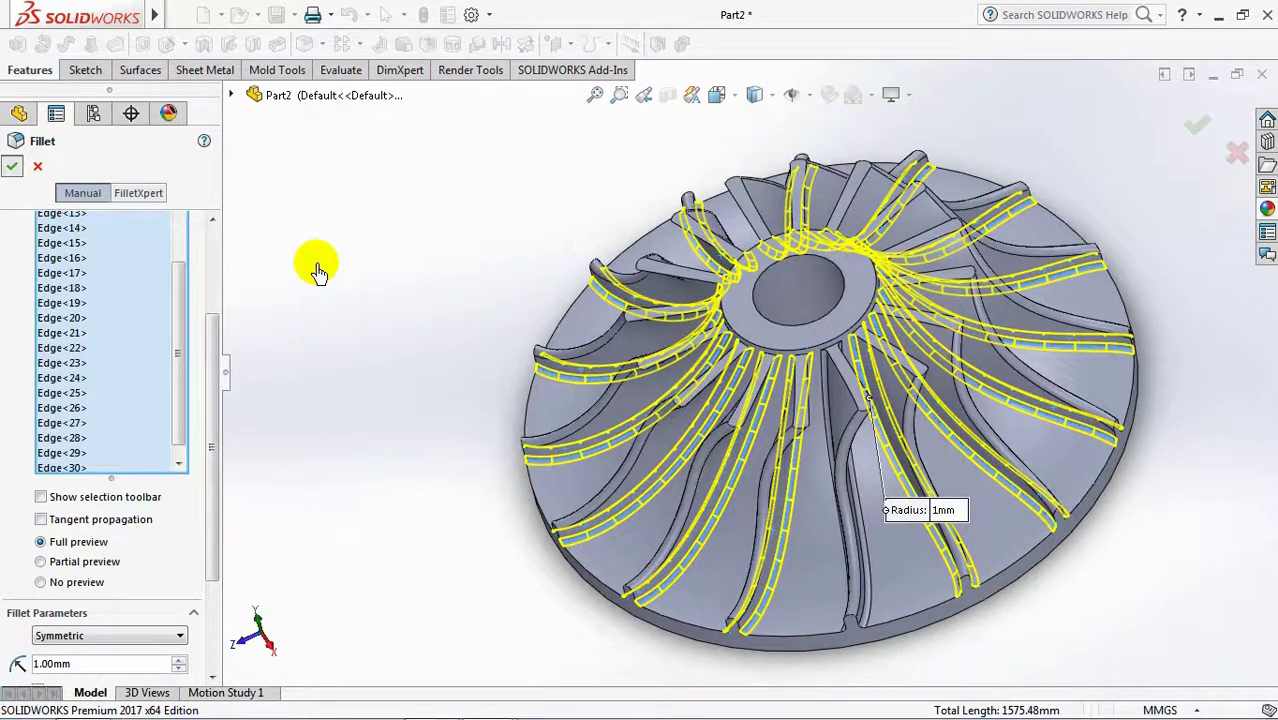
middle_drag(379, 428, 391, 380)
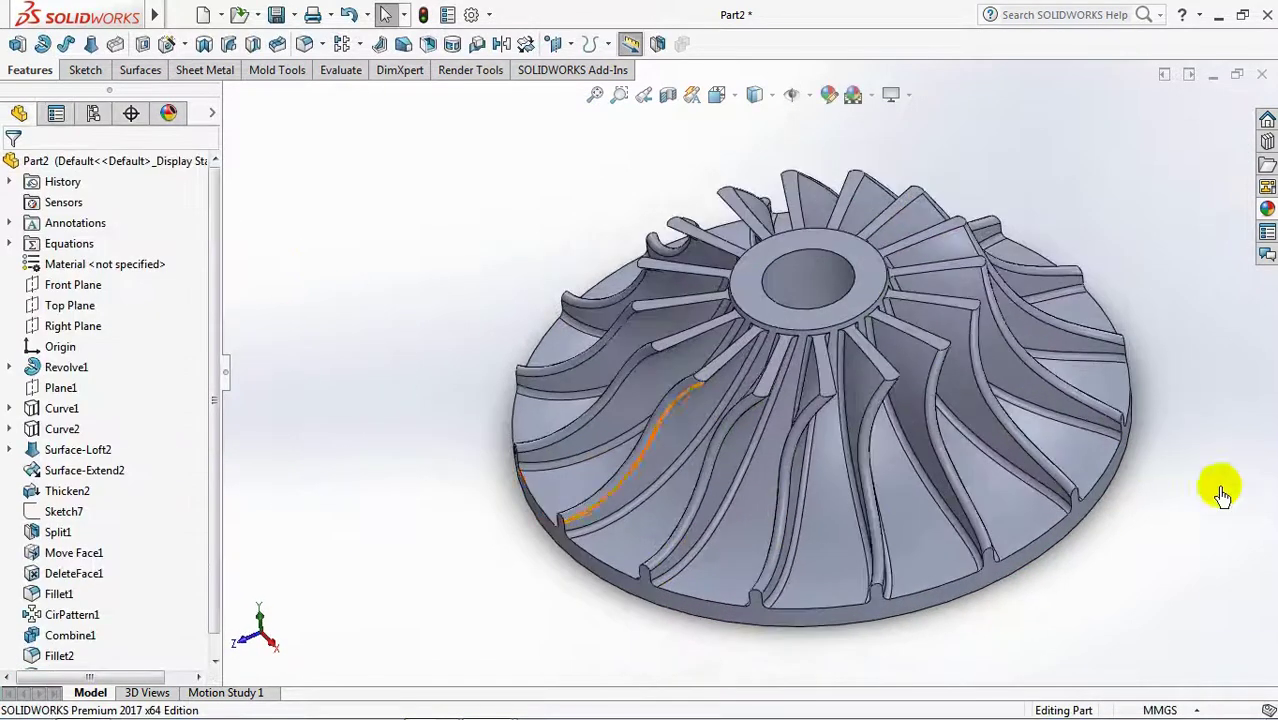